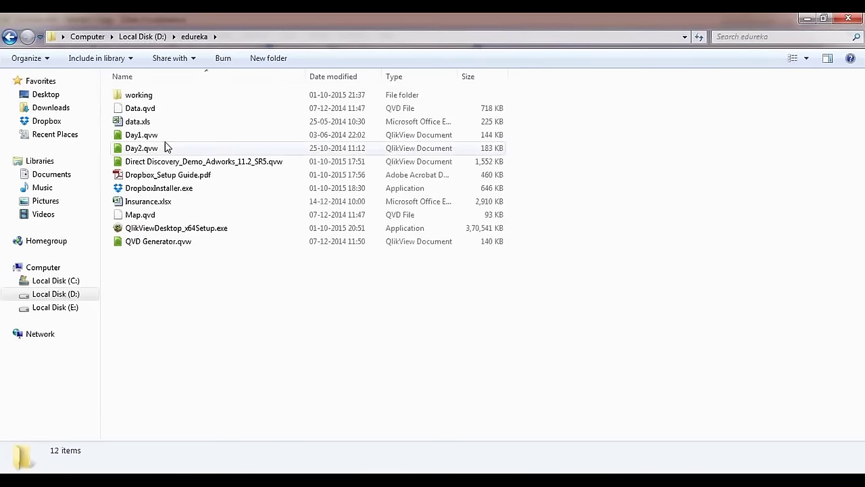
# Open Day1.qvw from the edureka folder in QlikView, examine its load script through the QVD store statements, and close the script
pyautogui.doubleClick(167, 140)
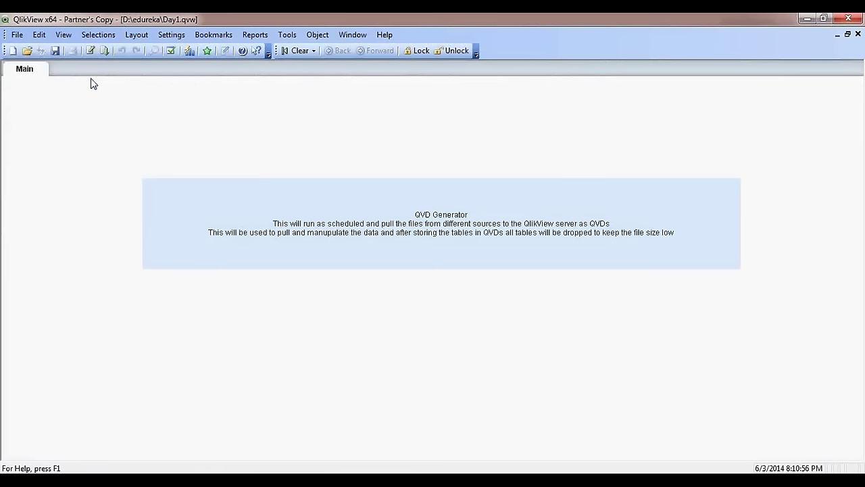
pyautogui.click(90, 51)
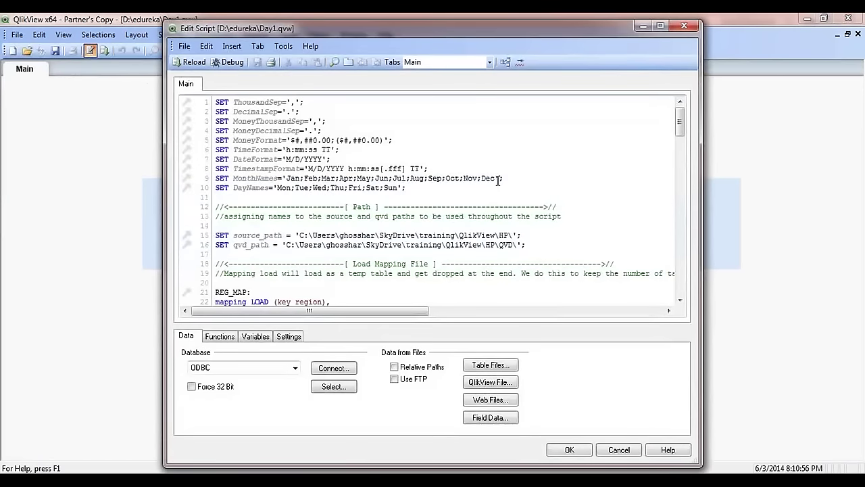
pyautogui.scroll(-20, 497, 180)
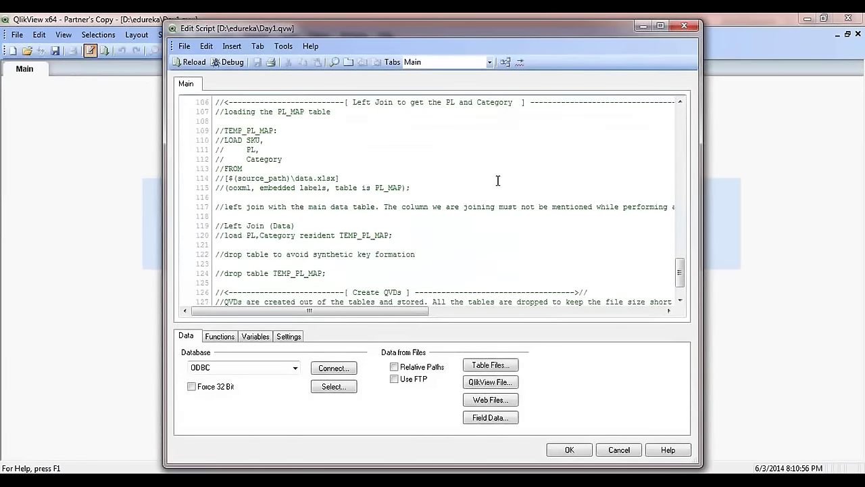
pyautogui.scroll(-3, 497, 180)
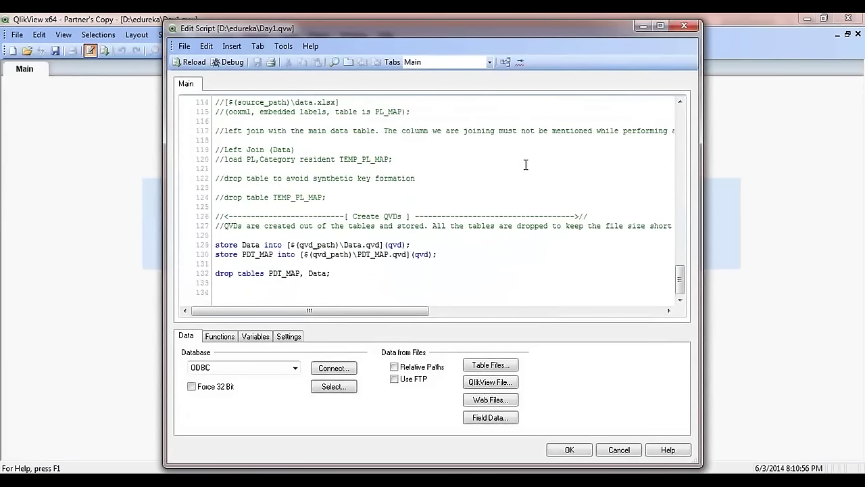
pyautogui.click(683, 27)
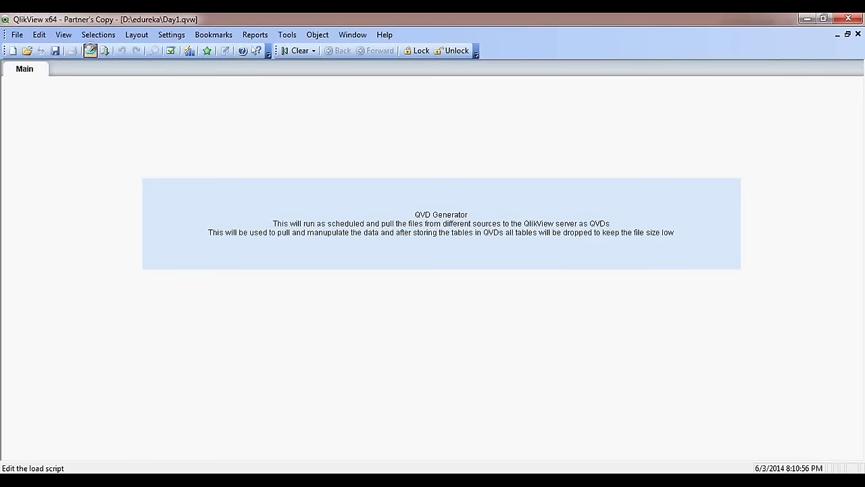
# Reopen the load script in a maximized editor and examine its path variables, mapping load and data load sections
pyautogui.click(91, 50)
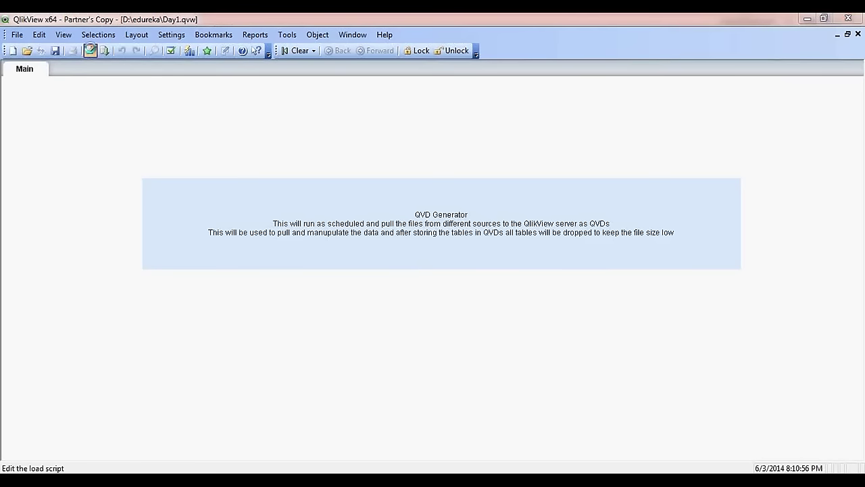
pyautogui.click(660, 27)
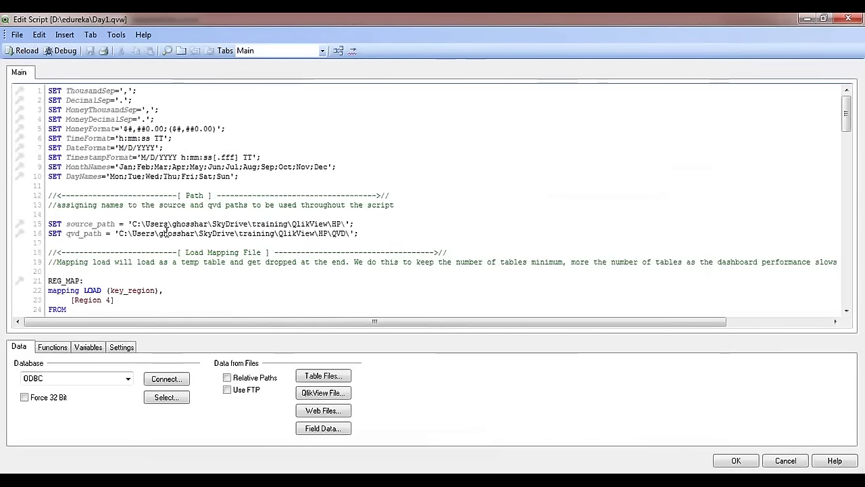
pyautogui.moveTo(164, 223); pyautogui.dragTo(167, 246)
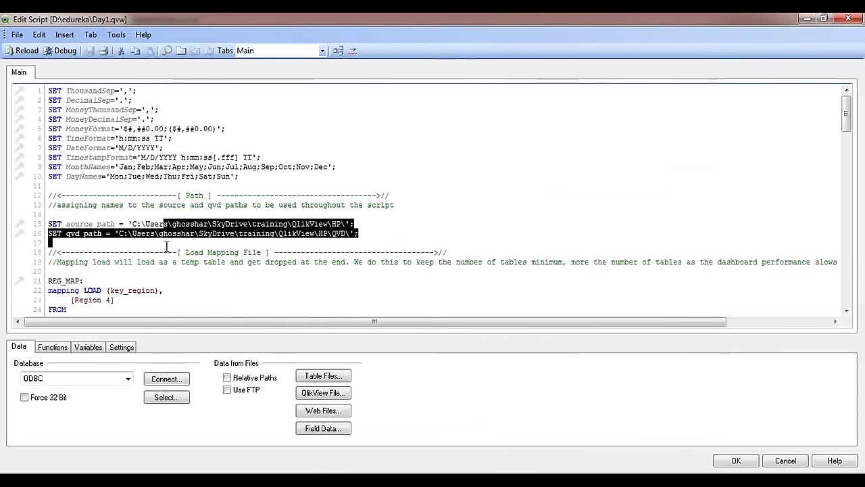
pyautogui.click(203, 243)
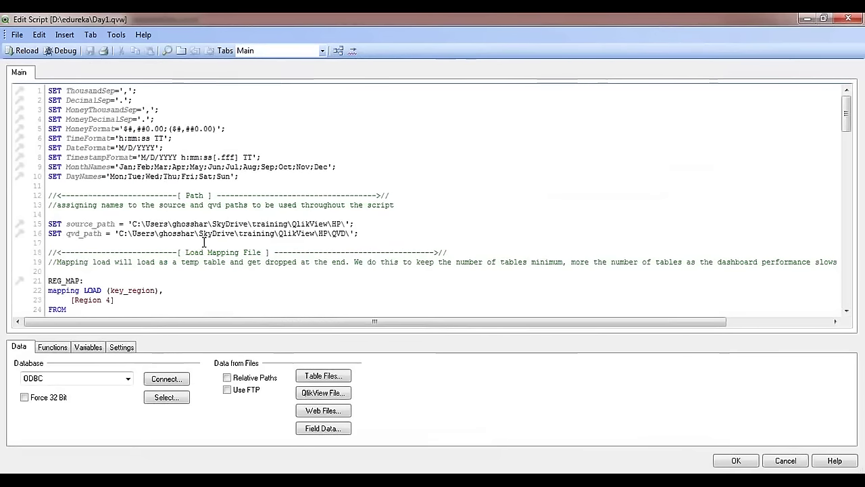
pyautogui.scroll(-1, 203, 242)
pyautogui.scroll(-6, 203, 242)
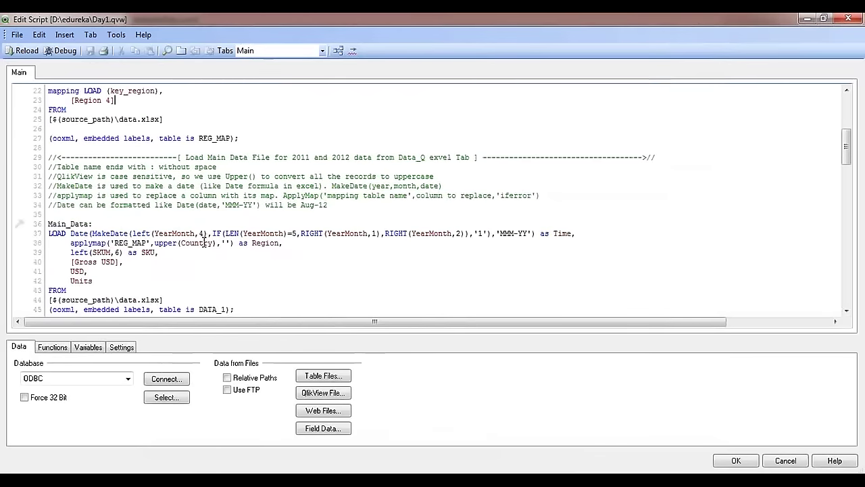
pyautogui.scroll(-2, 203, 242)
pyautogui.scroll(-16, 204, 242)
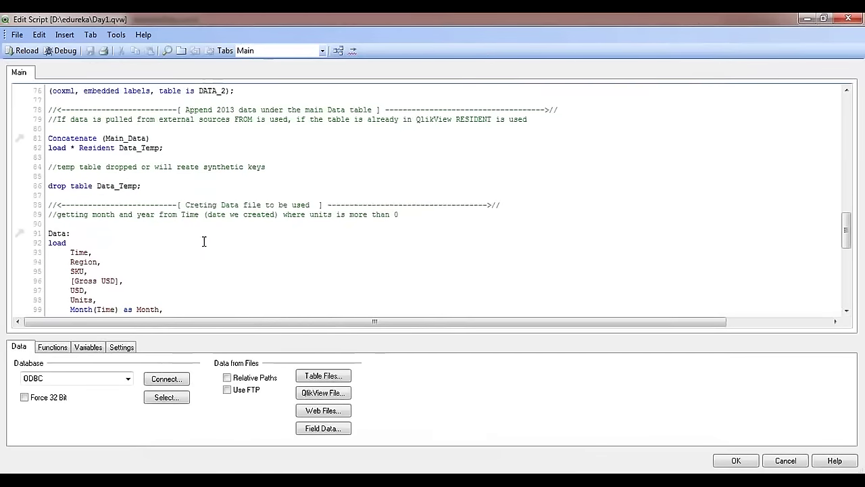
pyautogui.scroll(2, 204, 242)
pyautogui.scroll(20, 204, 241)
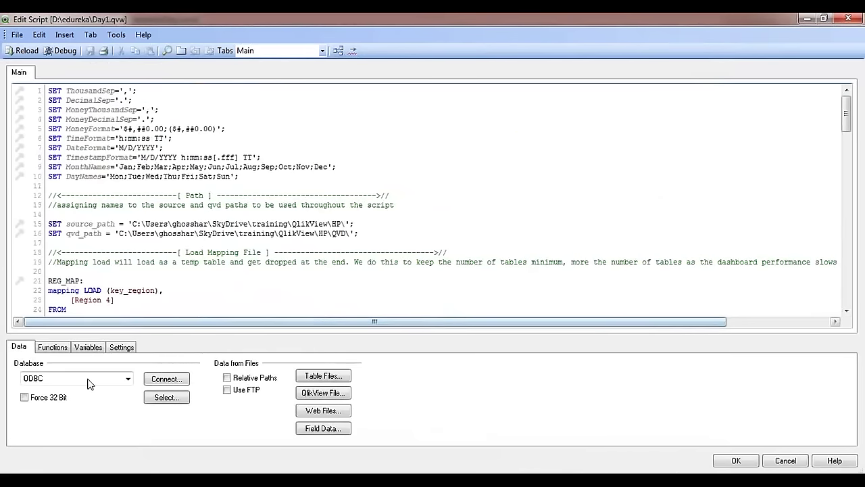
# Review the available database connection types and choose ODBC
pyautogui.click(128, 380)
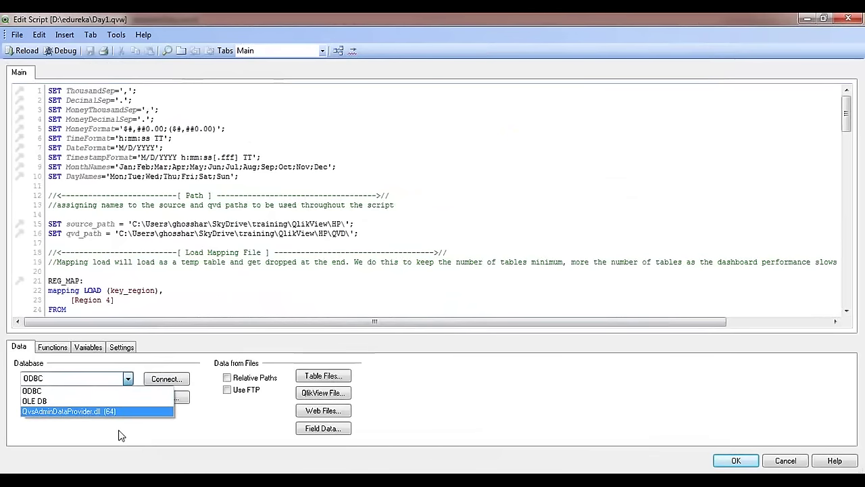
pyautogui.press('Up')
pyautogui.press('Up')
pyautogui.press('Return')
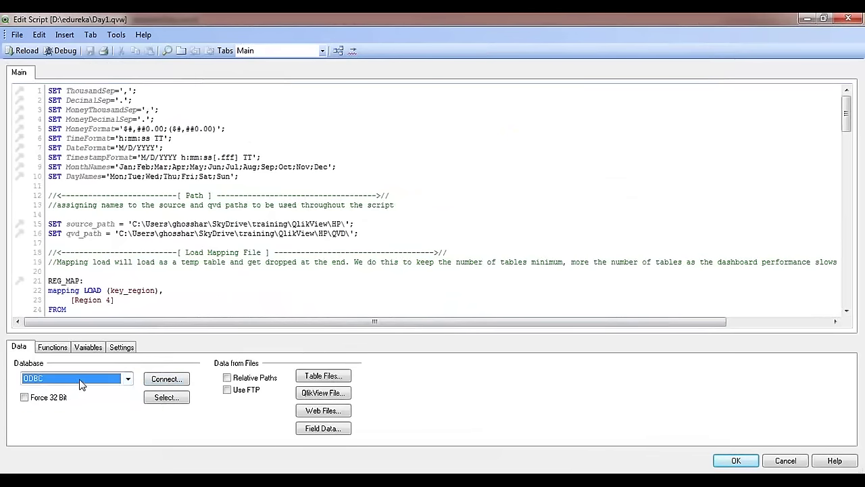
# Check the ODBC data sources offered for a connection, highlight sysdsn, and leave without connecting
pyautogui.click(151, 381)
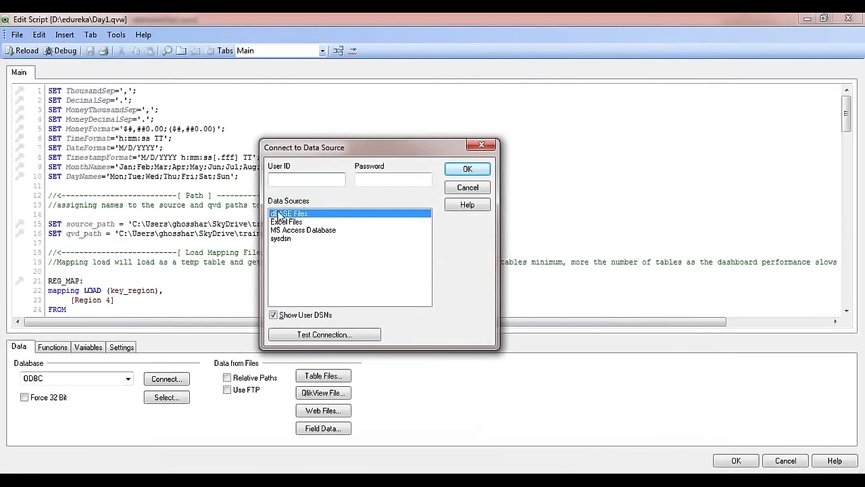
pyautogui.click(287, 238)
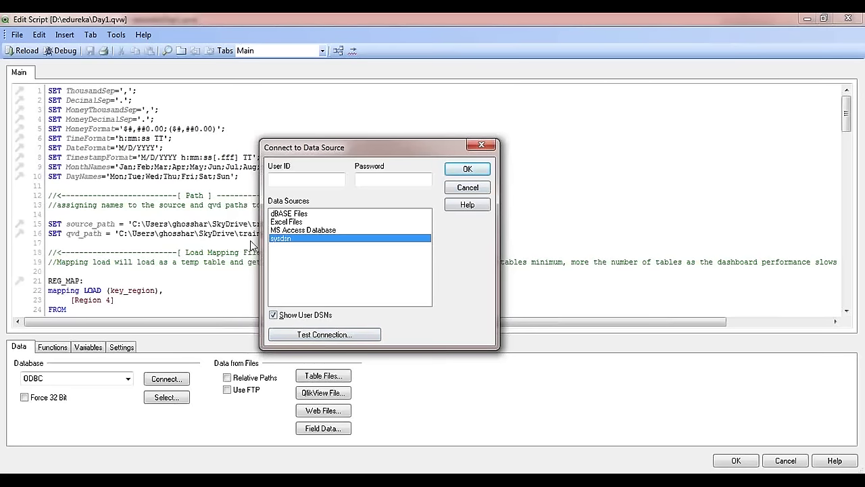
pyautogui.click(481, 146)
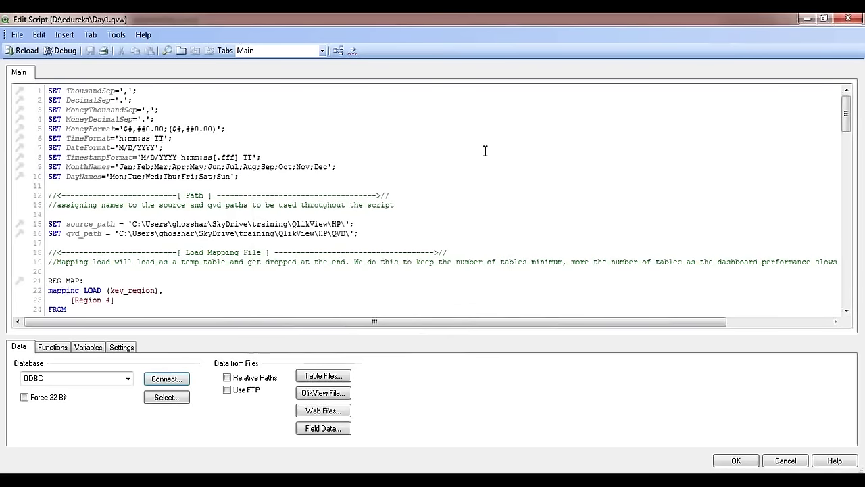
# View the select statement builder without connecting to a data source, and cancel it
pyautogui.click(163, 401)
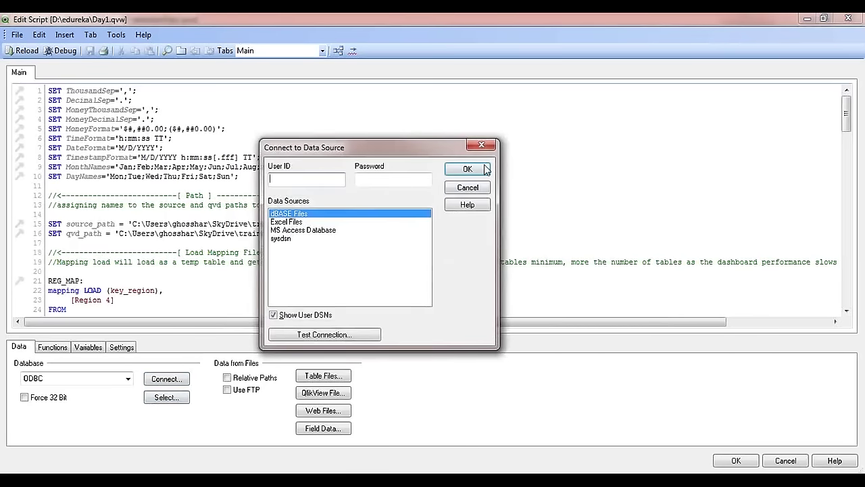
pyautogui.click(491, 143)
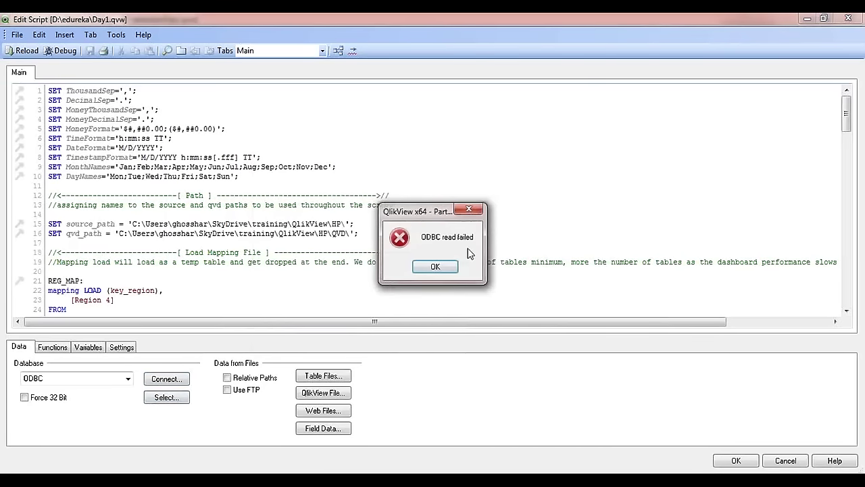
pyautogui.click(469, 211)
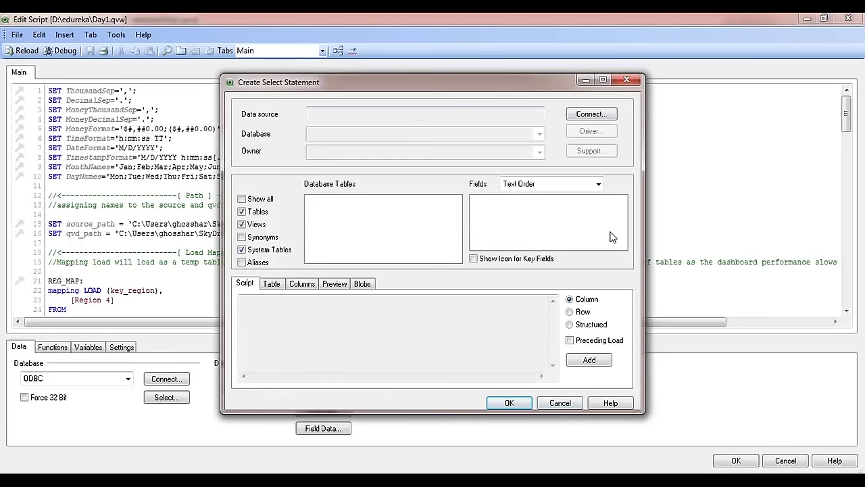
pyautogui.click(579, 403)
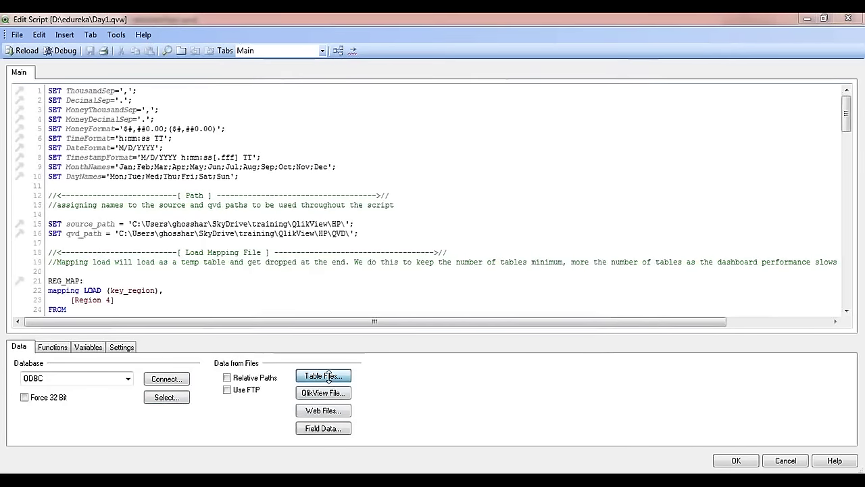
# Load the table file data.xls from the Qlikview_Materials folder into the file wizard
pyautogui.click(328, 376)
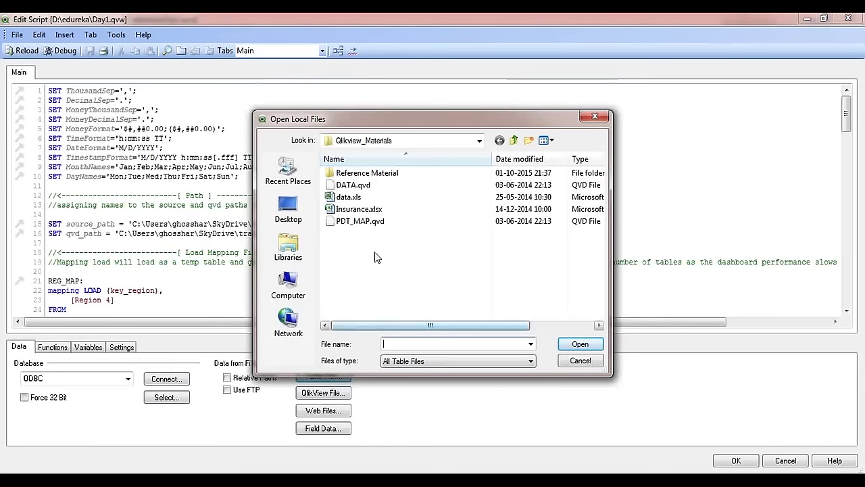
pyautogui.click(358, 196)
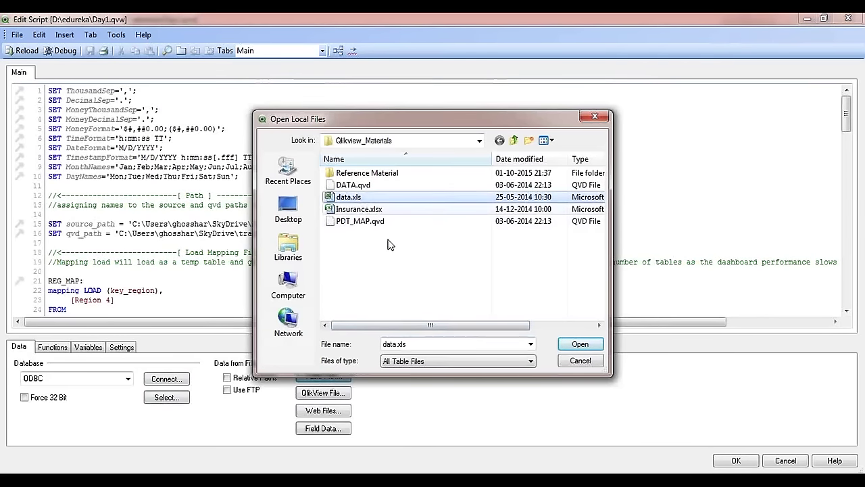
pyautogui.click(579, 344)
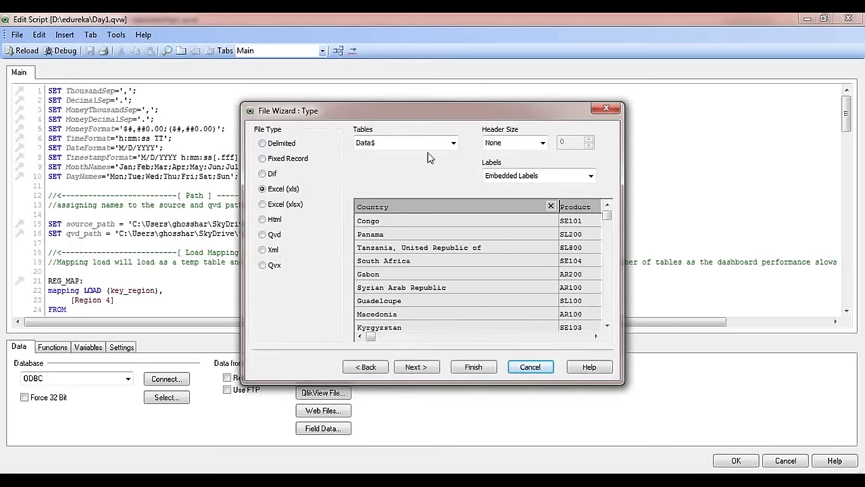
# Examine the wizard's table, header size and label choices for data.xls and preview all columns of the Data$ sheet
pyautogui.click(452, 143)
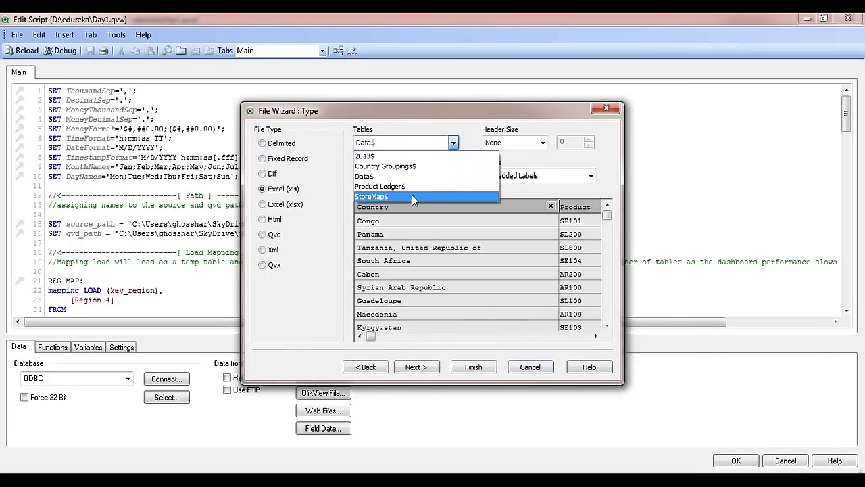
pyautogui.click(535, 144)
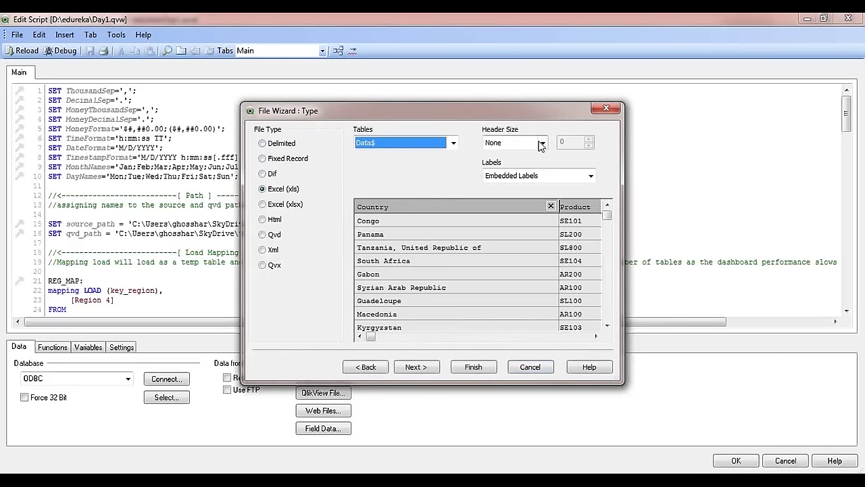
pyautogui.click(540, 144)
pyautogui.click(541, 145)
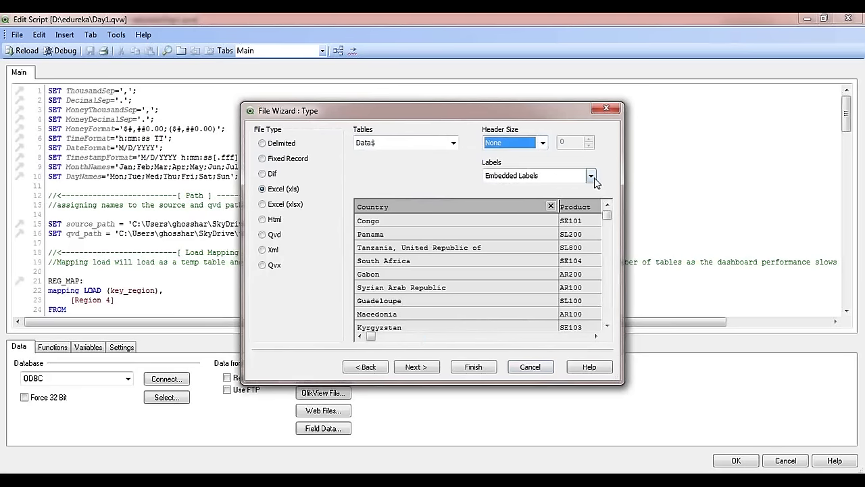
pyautogui.click(592, 177)
pyautogui.click(420, 196)
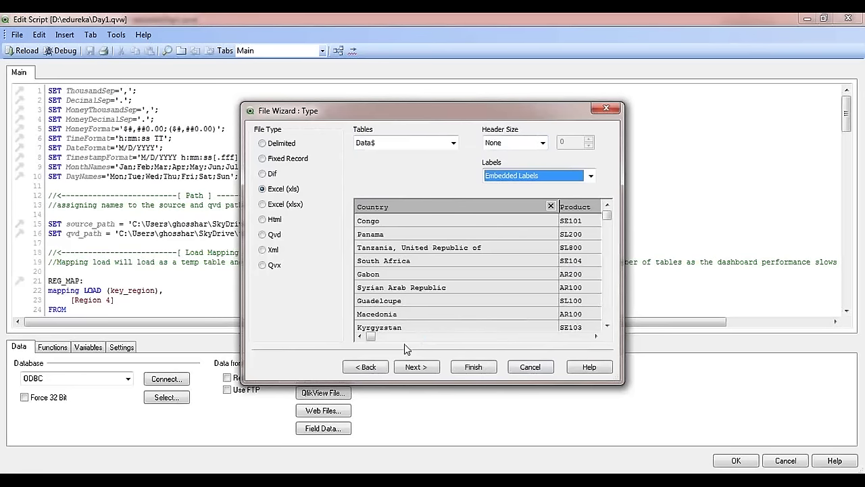
pyautogui.moveTo(370, 336); pyautogui.dragTo(494, 335)
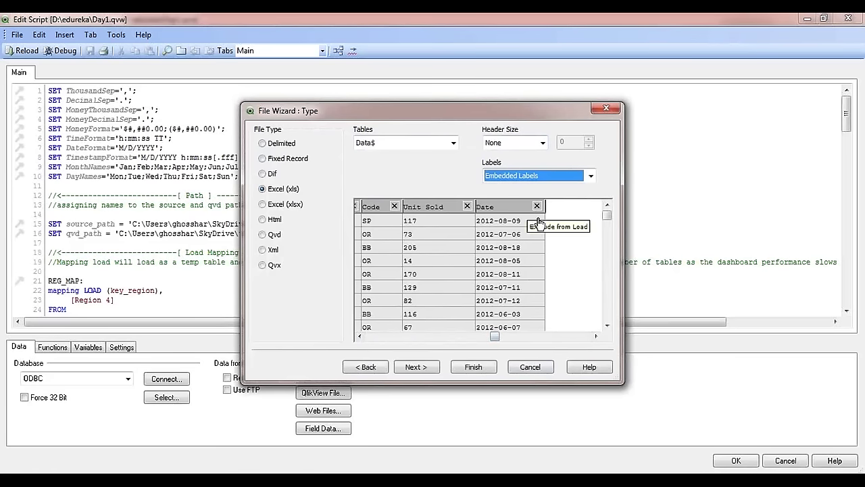
pyautogui.moveTo(494, 336); pyautogui.dragTo(370, 336)
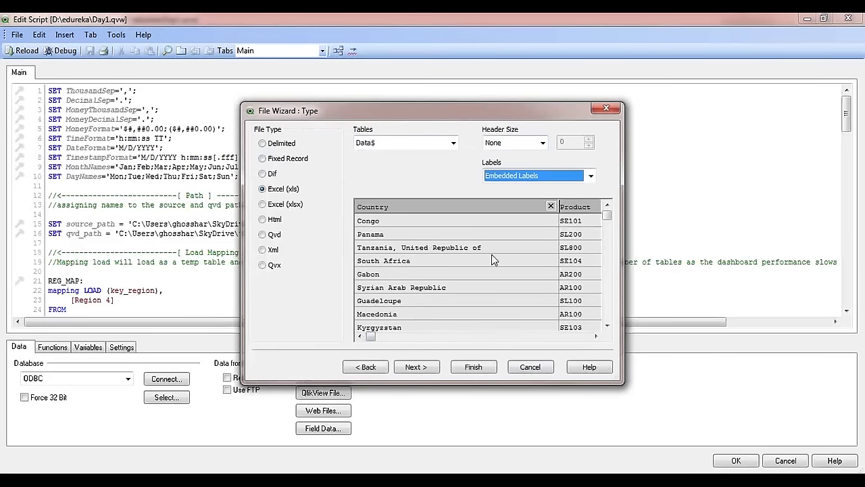
# Try the Excel (xlsx), Html, Qvd and Xml file types, choose Qvx, and continue to the wizard's file options
pyautogui.click(262, 204)
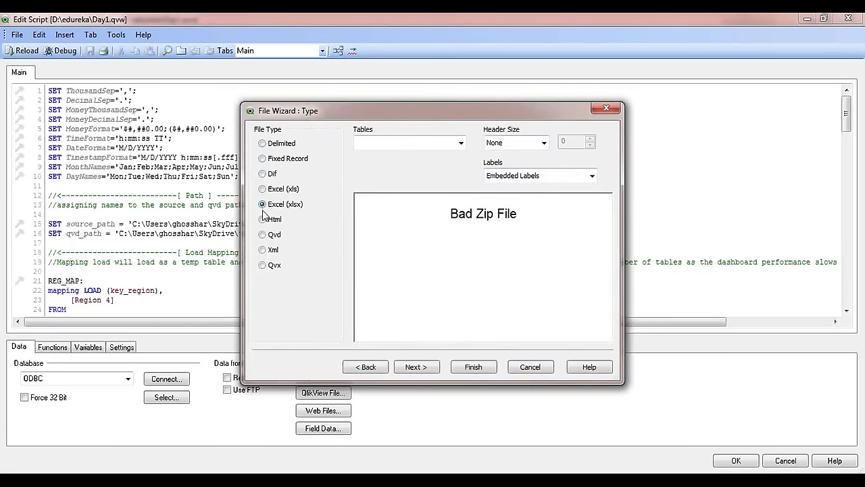
pyautogui.click(263, 219)
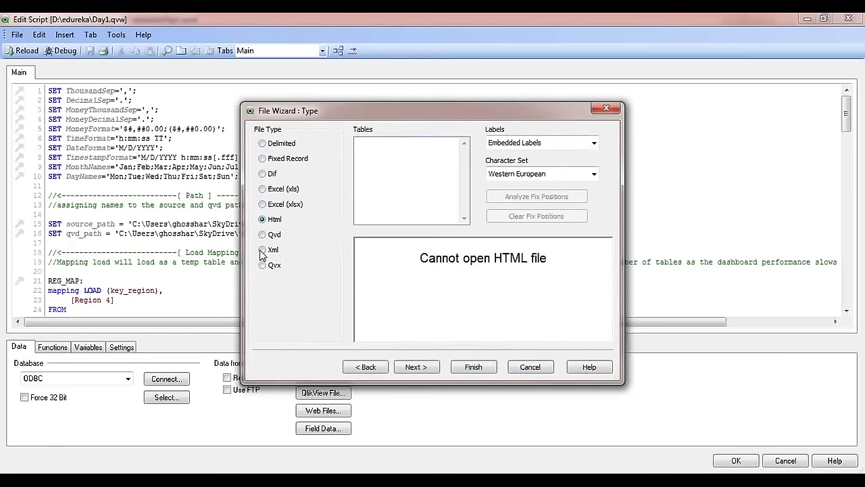
pyautogui.click(260, 235)
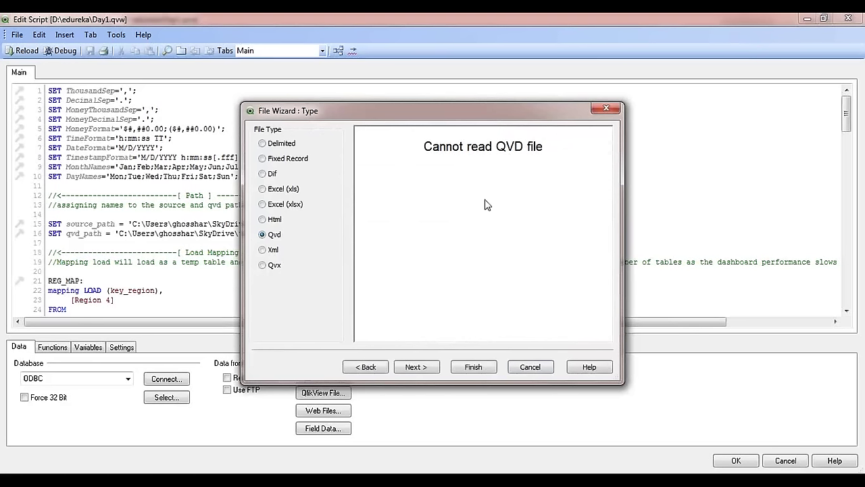
pyautogui.click(264, 250)
pyautogui.click(263, 266)
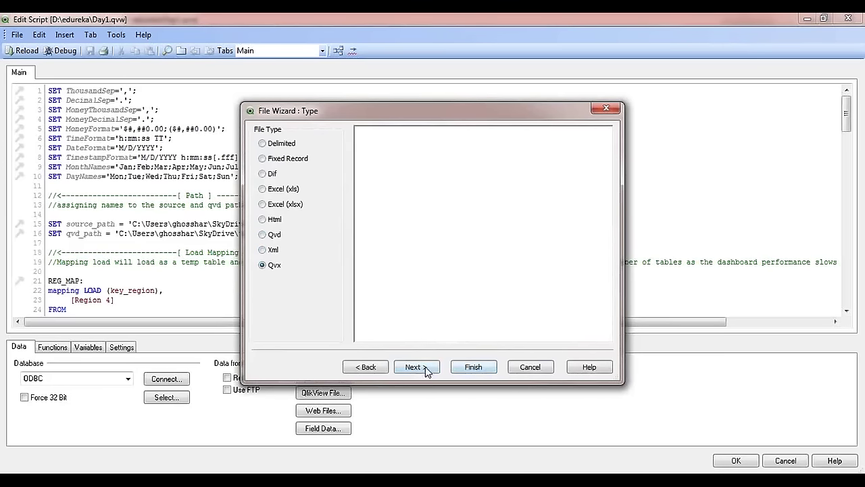
pyautogui.click(425, 366)
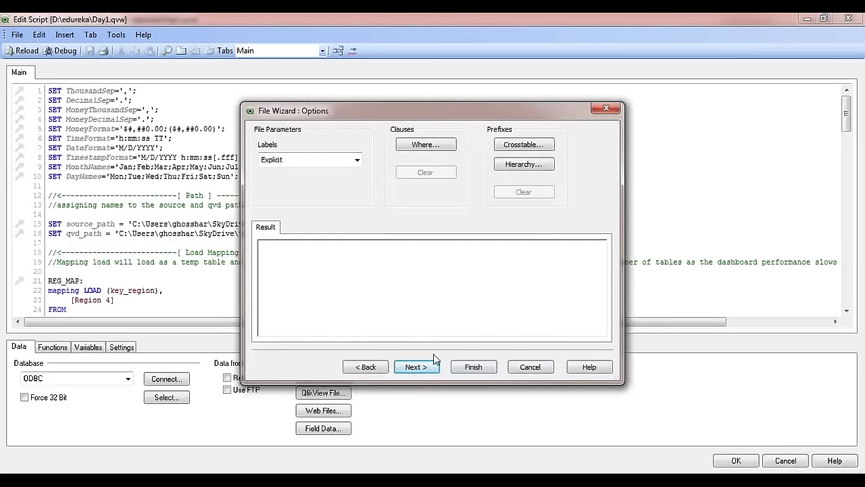
# Cancel the file wizard without loading a file and examine the Main_Data load statement in the Day1 script
pyautogui.click(529, 366)
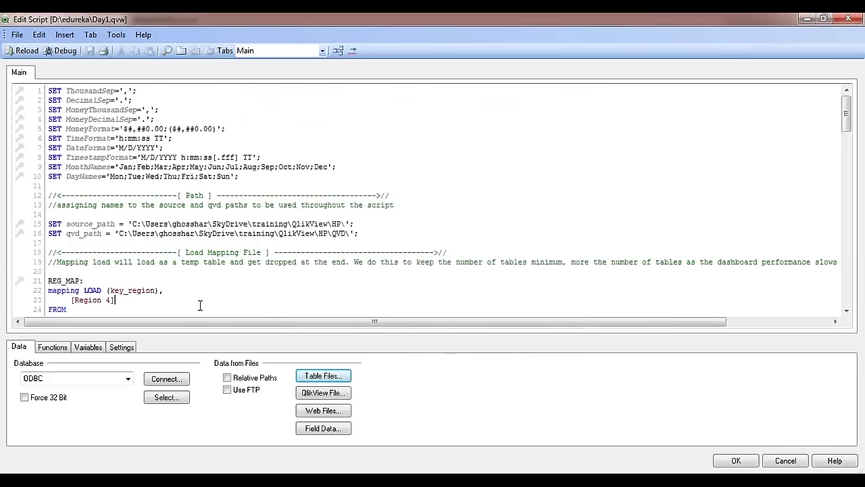
pyautogui.scroll(-4, 200, 305)
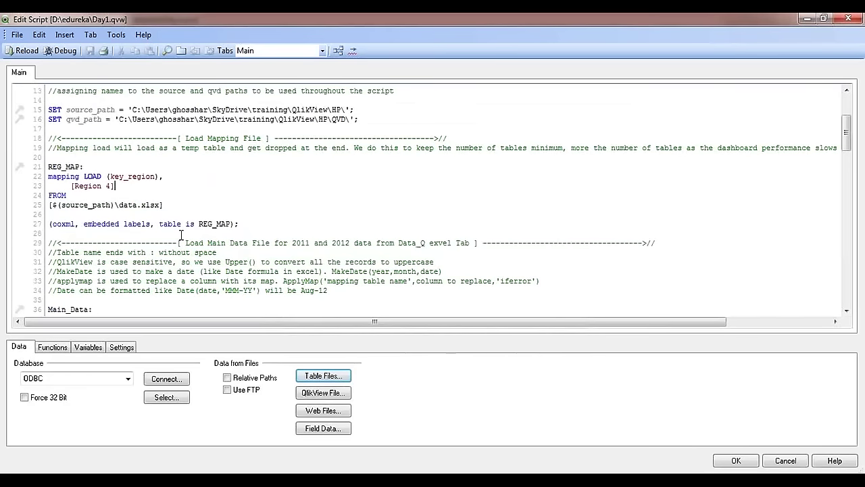
pyautogui.scroll(-2, 181, 234)
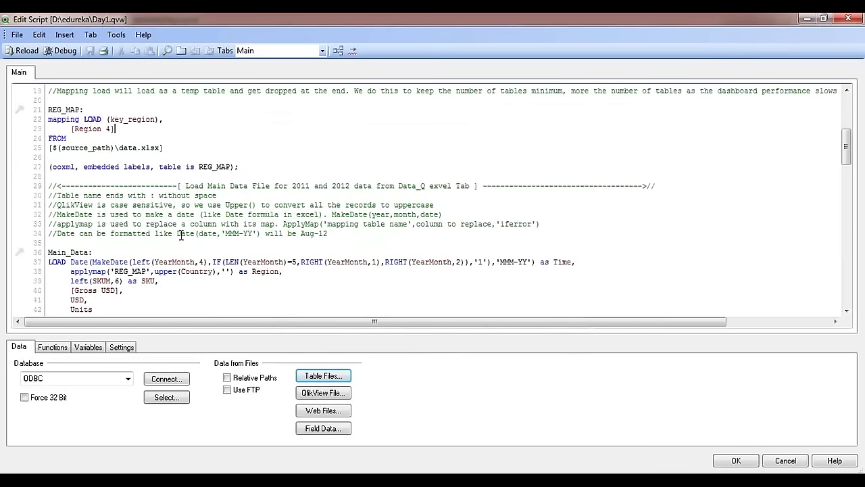
pyautogui.scroll(-2, 182, 234)
pyautogui.moveTo(235, 281); pyautogui.dragTo(48, 196)
pyautogui.click(96, 196)
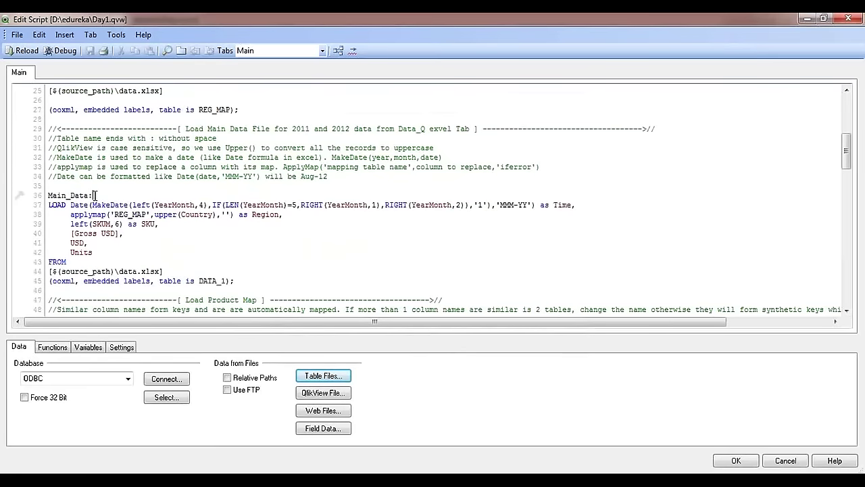
# Examine the data.xlsx source path and the table name in the Main_Data load statement
pyautogui.moveTo(164, 271); pyautogui.dragTo(112, 268)
pyautogui.click(115, 270)
pyautogui.moveTo(58, 271); pyautogui.dragTo(49, 271)
pyautogui.click(121, 266)
pyautogui.doubleClick(121, 267)
pyautogui.moveTo(88, 196); pyautogui.dragTo(34, 190)
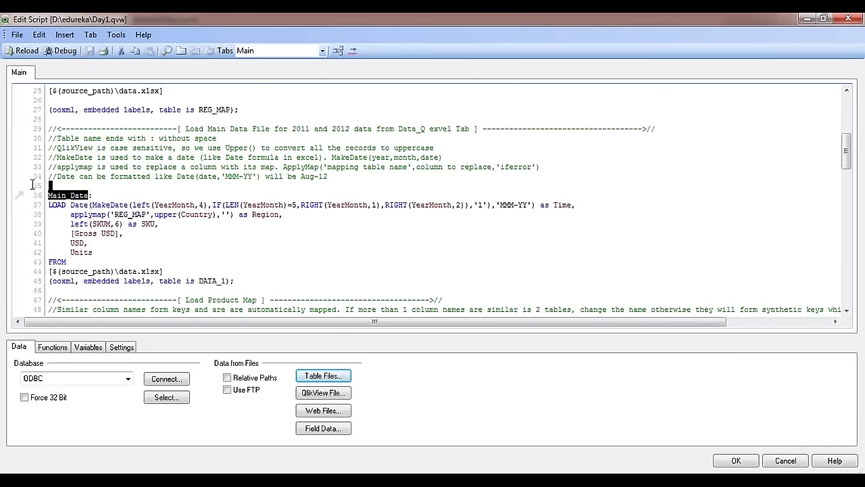
pyautogui.click(66, 196)
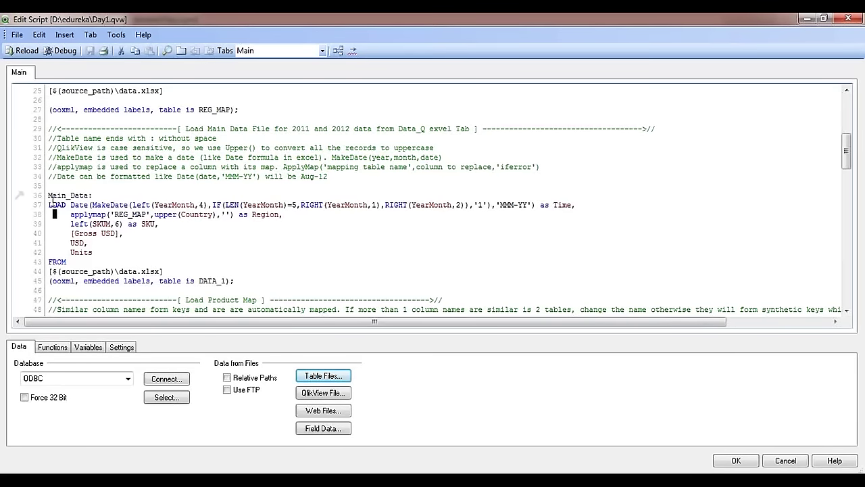
# Examine the LOAD keyword and the Time, Region and SKU field expressions of the Main_Data table
pyautogui.moveTo(49, 204); pyautogui.dragTo(68, 204)
pyautogui.moveTo(72, 204); pyautogui.dragTo(333, 259)
pyautogui.click(81, 206)
pyautogui.doubleClick(79, 205)
pyautogui.moveTo(70, 214); pyautogui.dragTo(169, 233)
pyautogui.click(88, 224)
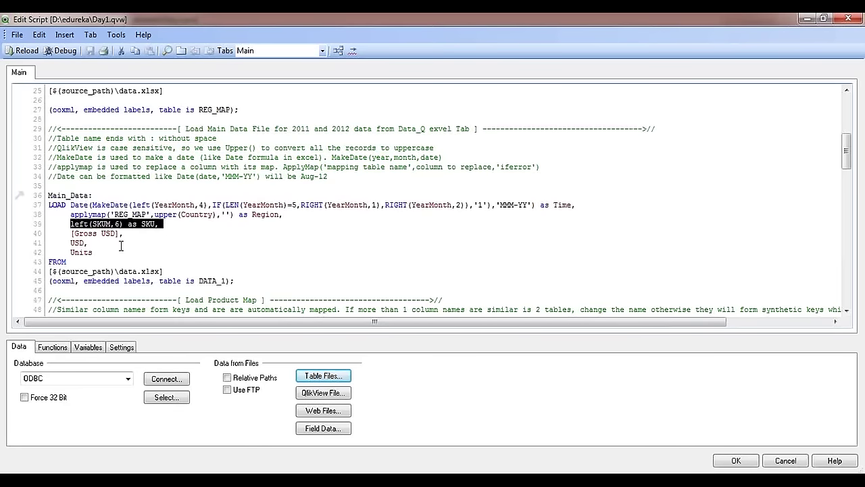
# Examine the left(SKUM,6) function, the Gross USD, USD and Units fields, and the DATA_1 table specification of Main_Data
pyautogui.click(89, 226)
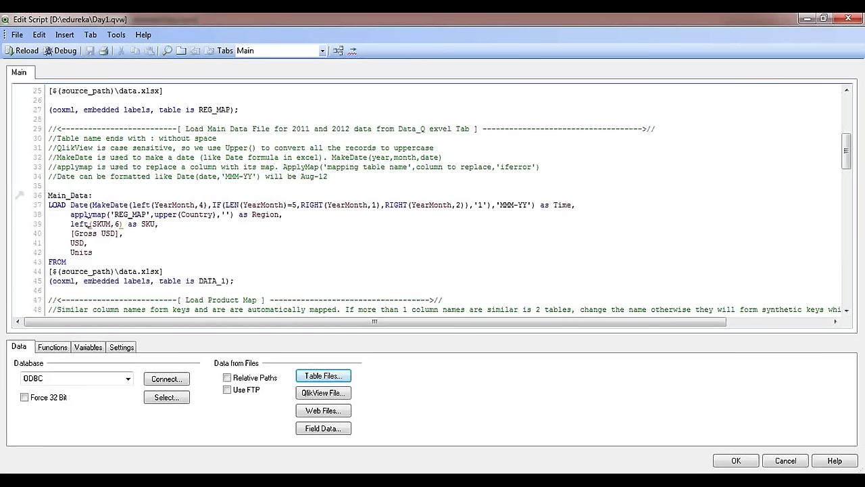
pyautogui.moveTo(87, 223); pyautogui.dragTo(60, 223)
pyautogui.moveTo(122, 224); pyautogui.dragTo(113, 225)
pyautogui.moveTo(122, 233); pyautogui.dragTo(70, 234)
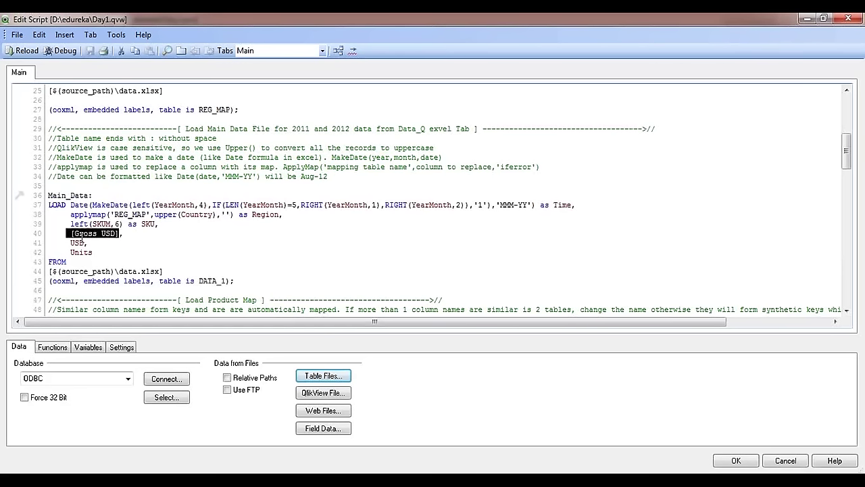
pyautogui.doubleClick(77, 242)
pyautogui.click(56, 244)
pyautogui.keyDown('shift'); pyautogui.click(101, 256); pyautogui.keyUp('shift')
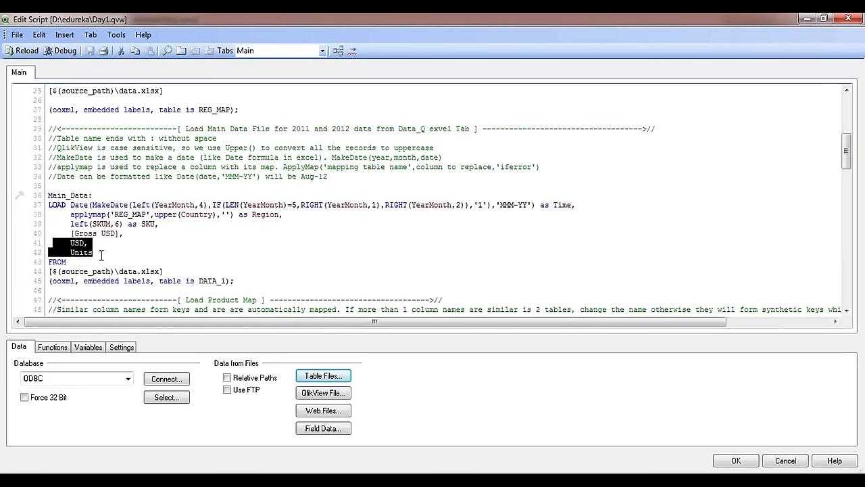
pyautogui.moveTo(237, 281); pyautogui.dragTo(80, 283)
pyautogui.click(79, 287)
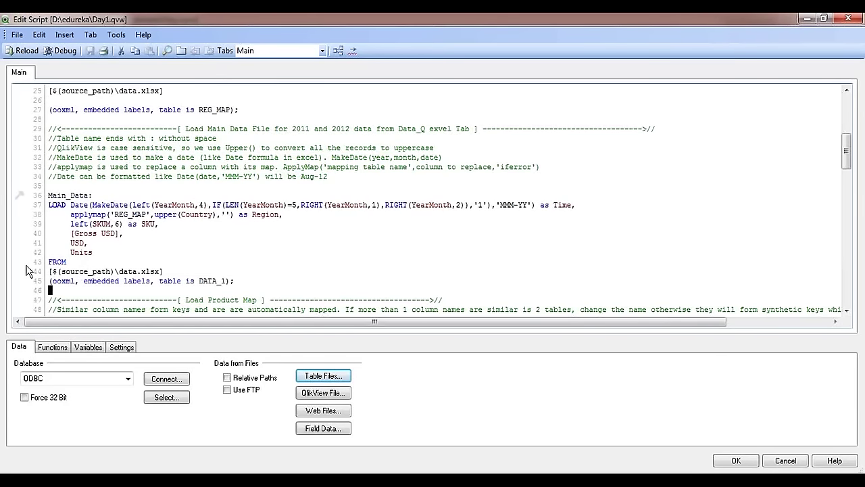
pyautogui.keyDown('shift'); pyautogui.click(34, 183); pyautogui.keyUp('shift')
pyautogui.click(367, 250)
# Read through the script from the product map load and data concatenation to the left join section
pyautogui.scroll(-2, 378, 237)
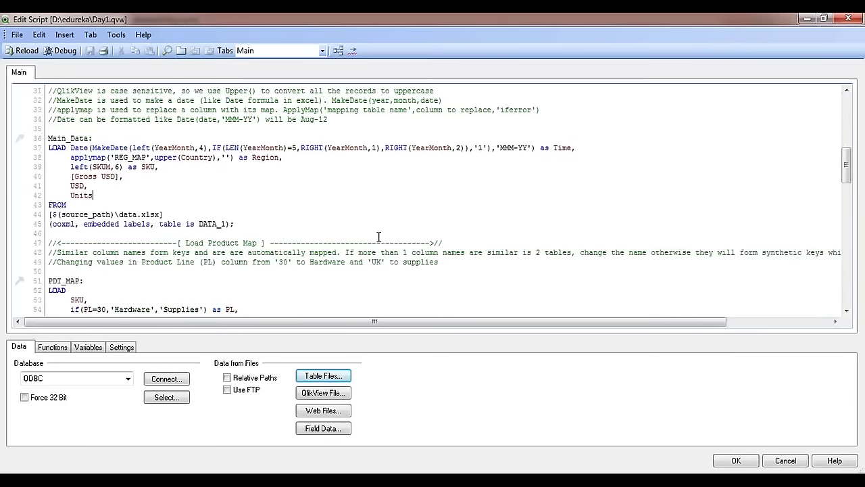
pyautogui.scroll(-4, 378, 237)
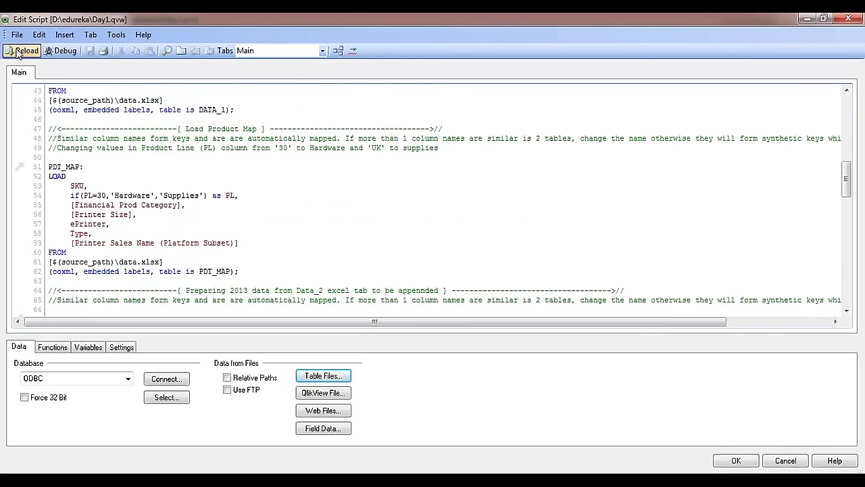
pyautogui.click(301, 242)
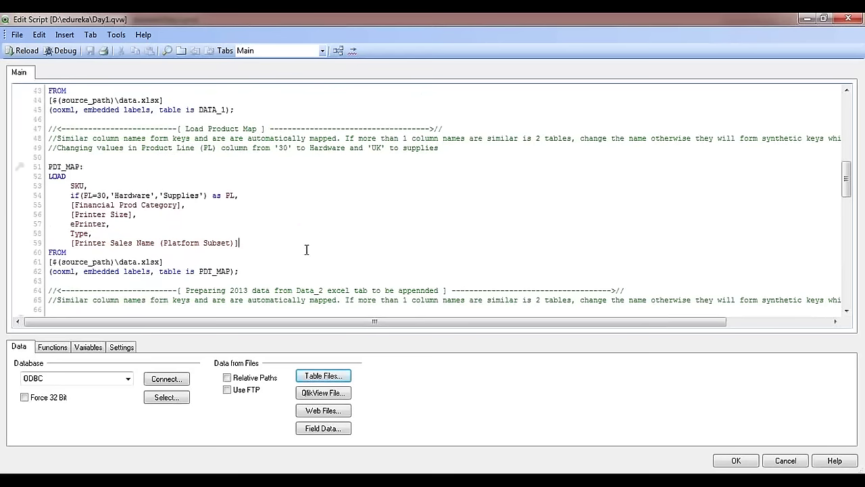
pyautogui.scroll(-1, 308, 263)
pyautogui.scroll(-5, 311, 275)
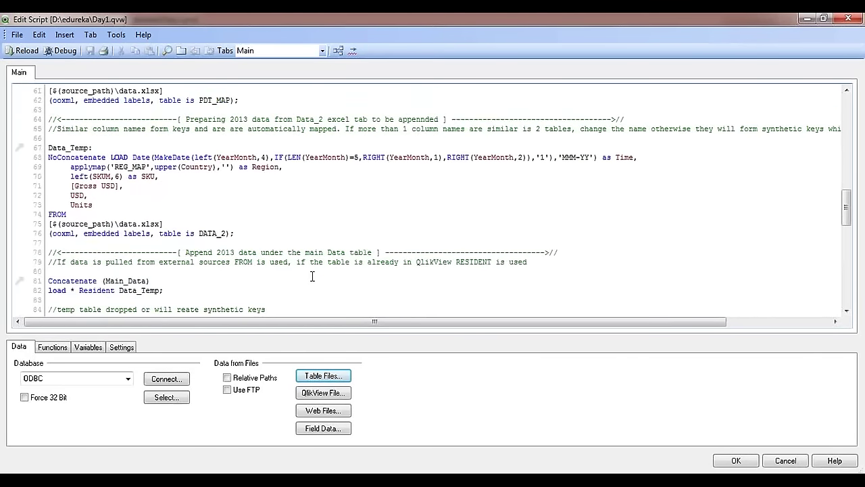
pyautogui.scroll(-8, 312, 276)
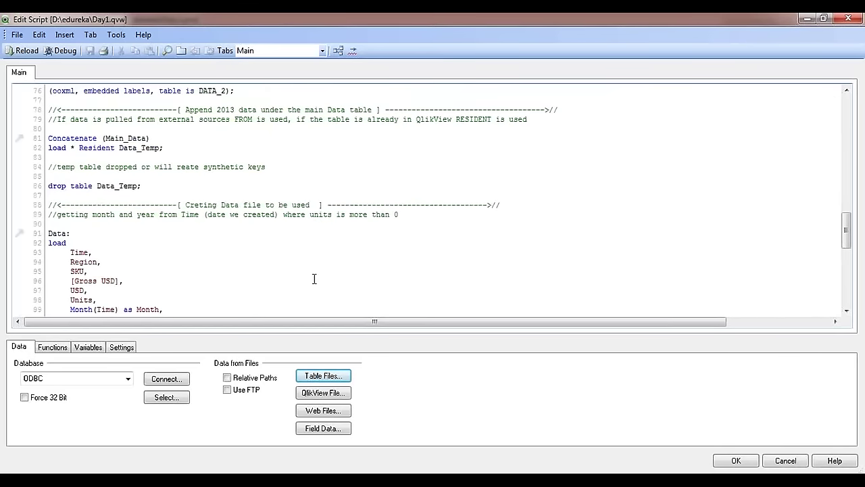
pyautogui.scroll(-6, 314, 279)
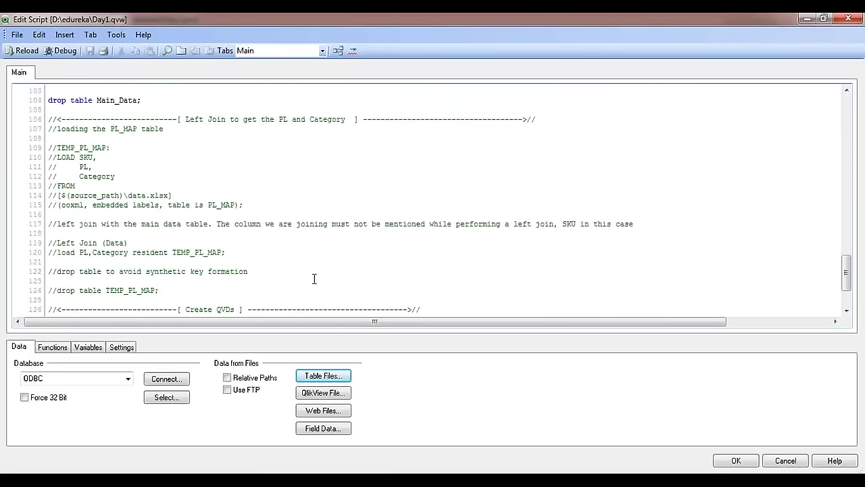
# Close the script editor and exit QlikView from Day1.qvw without saving changes
pyautogui.click(848, 21)
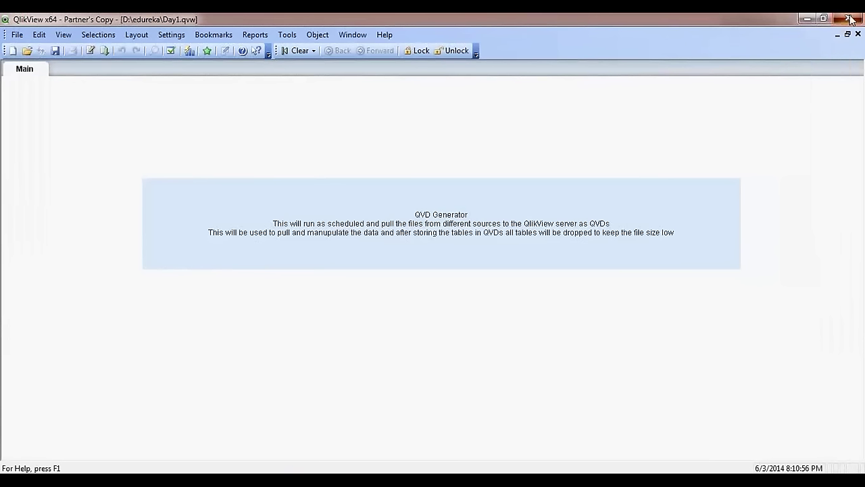
pyautogui.click(850, 19)
pyautogui.click(642, 303)
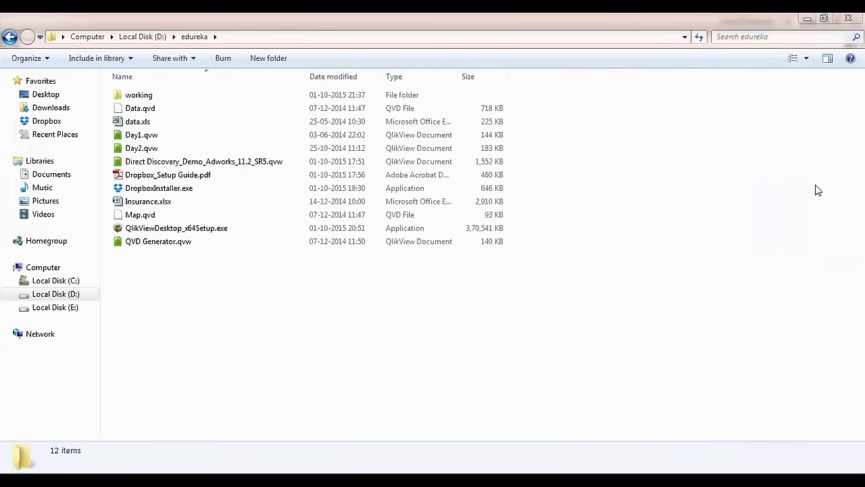
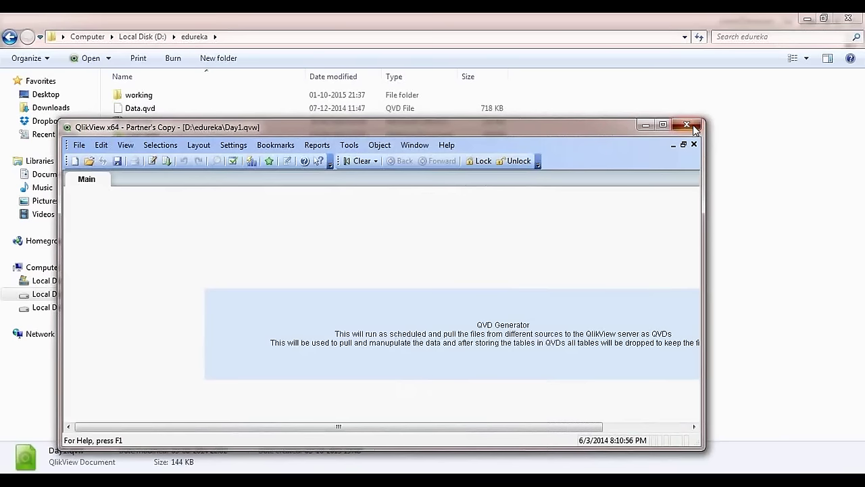
pyautogui.click(686, 125)
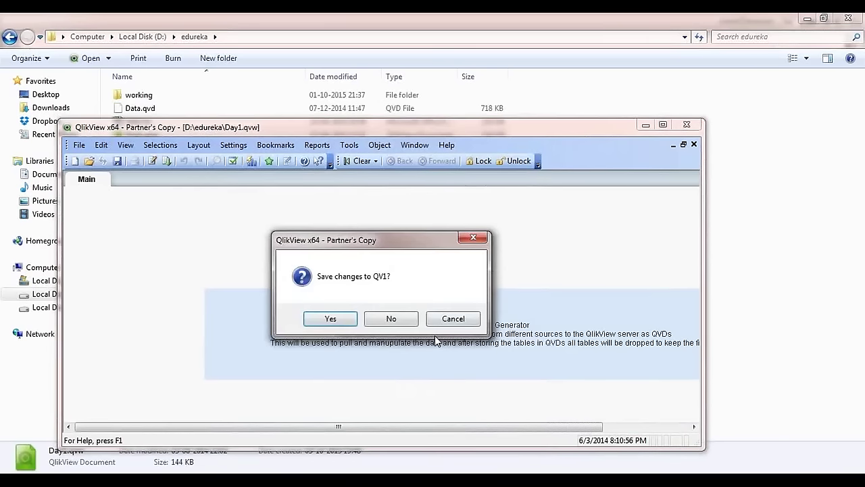
pyautogui.click(392, 319)
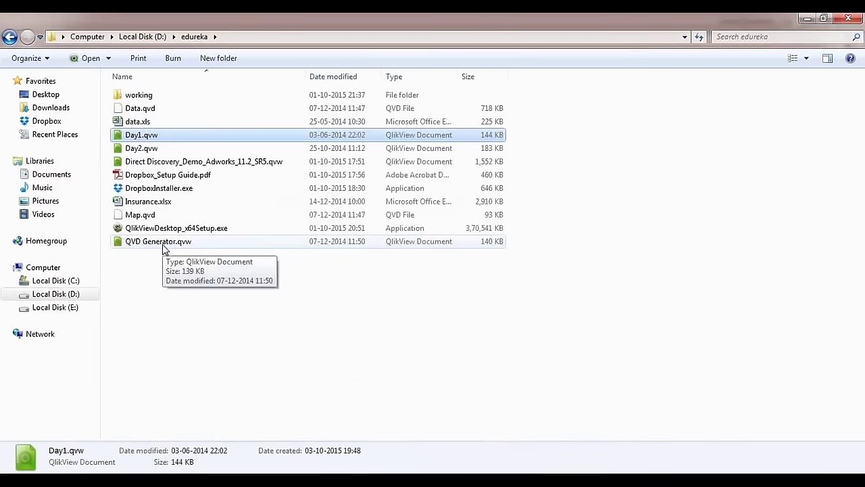
# Open QVD Generator.qvw from the edureka folder and display the beginning of its load script
pyautogui.doubleClick(163, 245)
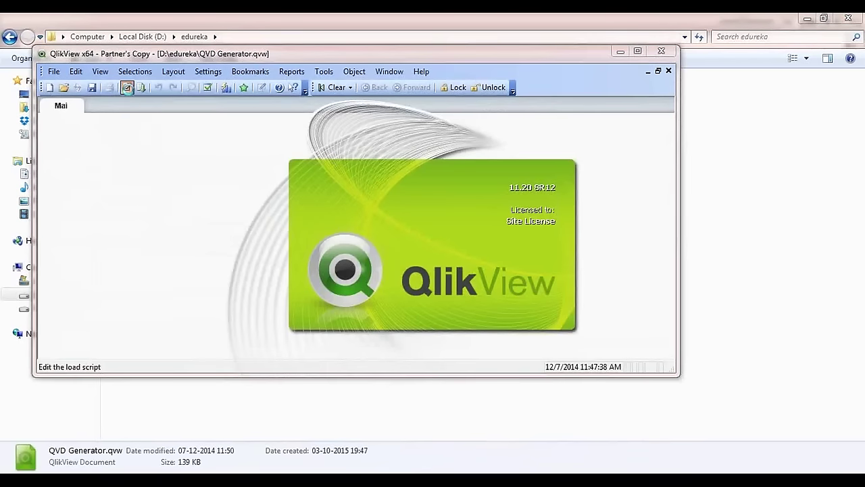
pyautogui.click(126, 87)
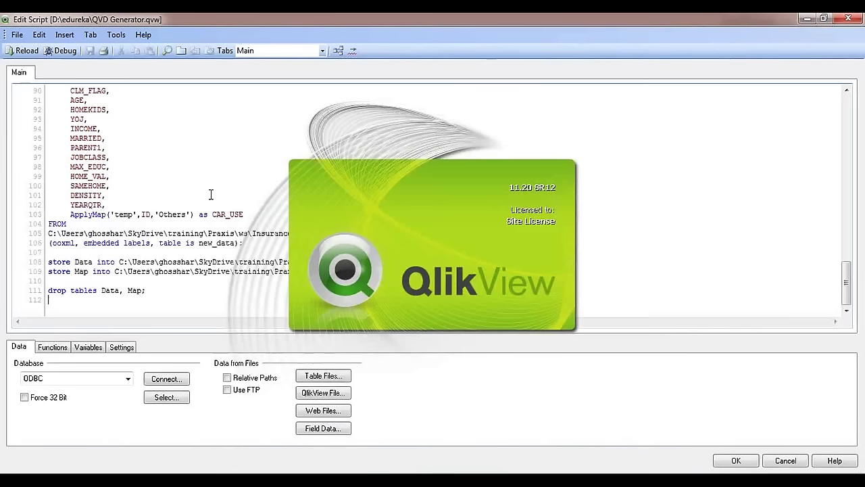
pyautogui.scroll(10, 217, 201)
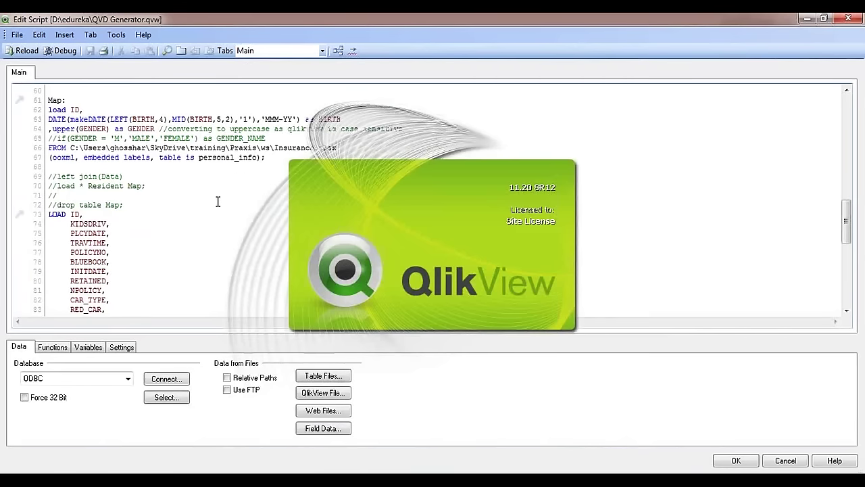
pyautogui.scroll(12, 217, 201)
pyautogui.scroll(2, 217, 201)
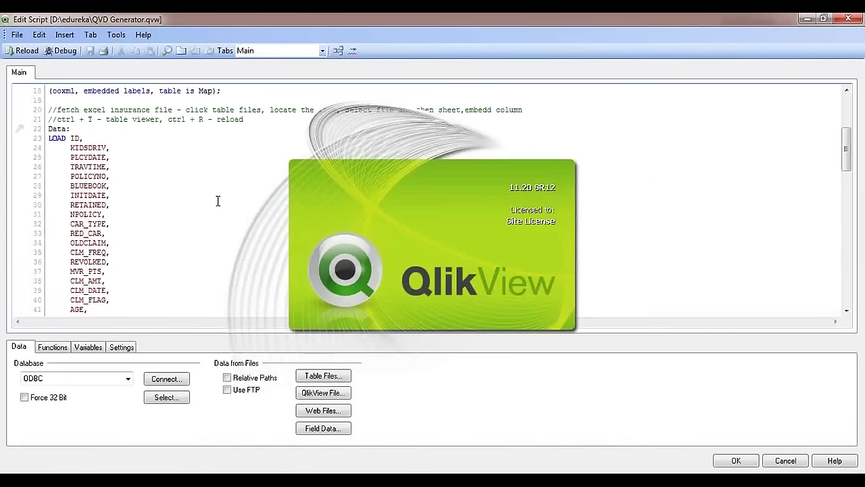
pyautogui.scroll(6, 218, 201)
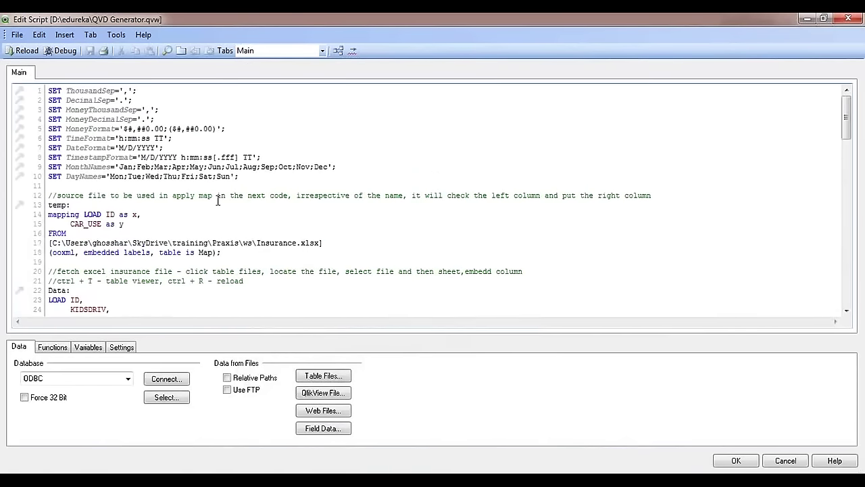
# Read through the QVD Generator script from the temp mapping load to the closing store and drop statements
pyautogui.scroll(-2, 218, 200)
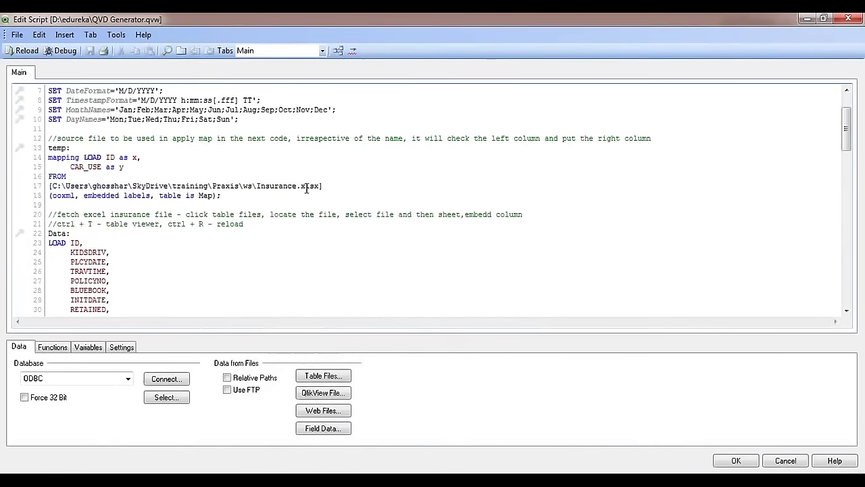
pyautogui.scroll(-1, 305, 187)
pyautogui.scroll(-12, 305, 187)
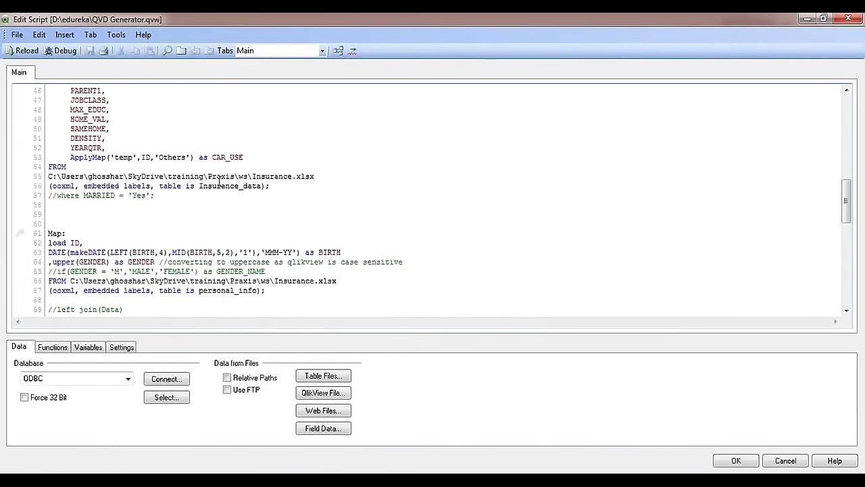
pyautogui.scroll(-5, 291, 210)
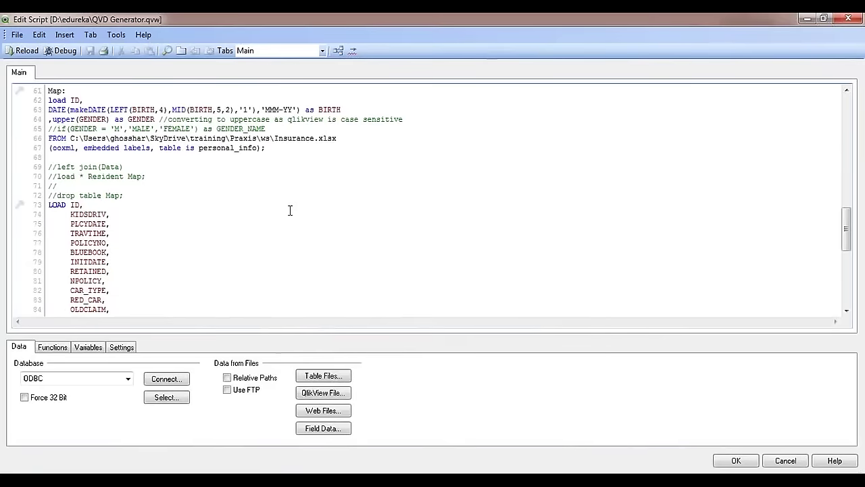
pyautogui.scroll(-10, 290, 208)
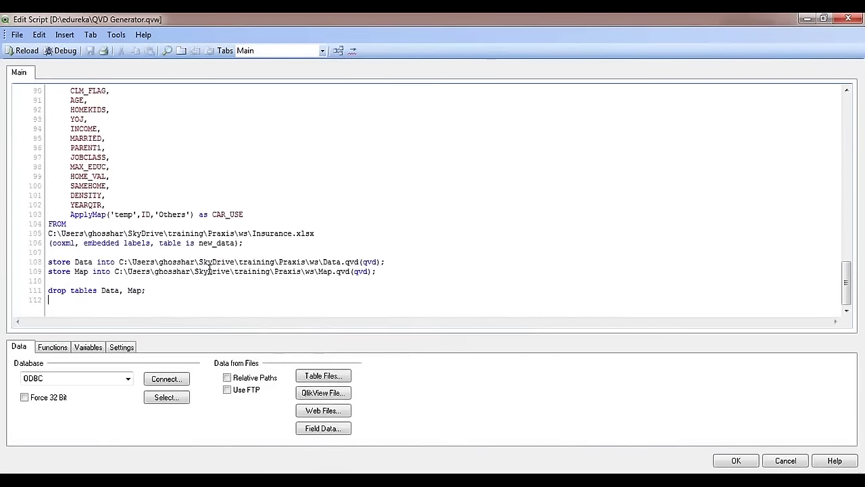
# Examine the statement that stores Data into Data.qvd, the Insurance.xlsx source path, and the load statement above it
pyautogui.moveTo(382, 262); pyautogui.dragTo(45, 261)
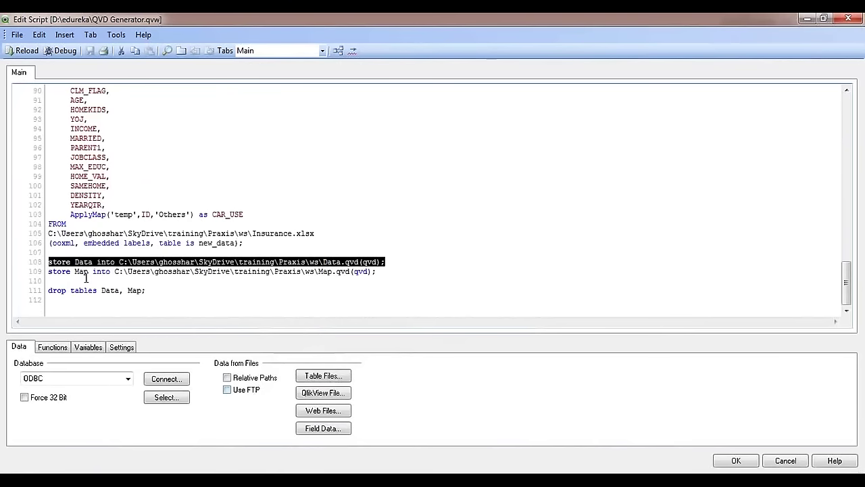
pyautogui.click(344, 261)
pyautogui.moveTo(359, 261); pyautogui.dragTo(323, 261)
pyautogui.click(292, 233)
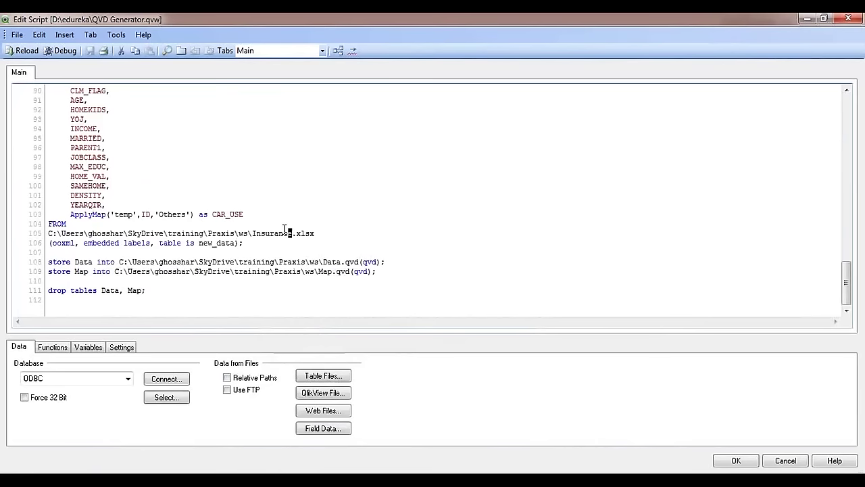
pyautogui.hotkey('shift', 'Home')
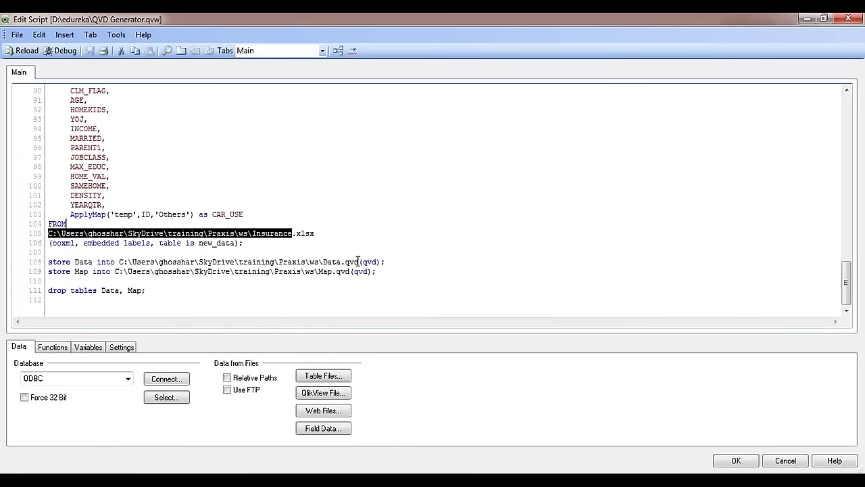
pyautogui.scroll(5, 314, 245)
pyautogui.scroll(3, 314, 245)
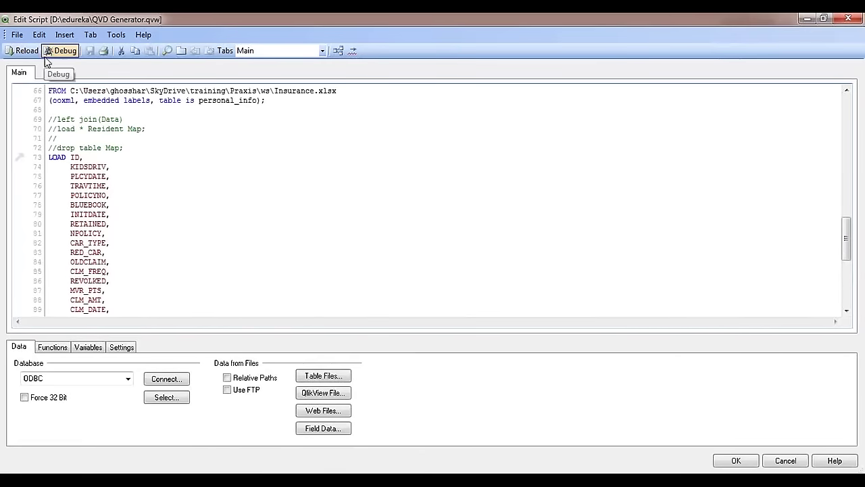
# Close the script editor, check a new list box for available fields, cancel it, and exit QlikView from QVD Generator.qvw
pyautogui.click(856, 19)
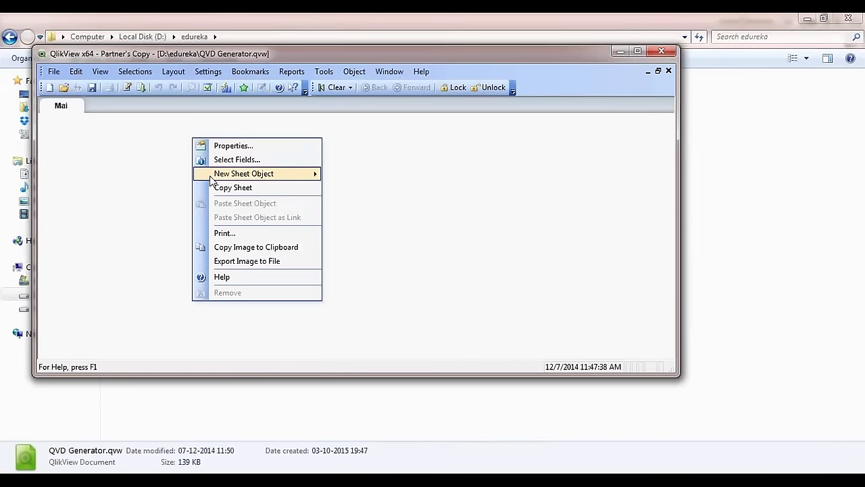
pyautogui.moveTo(210, 178)
pyautogui.click(346, 175)
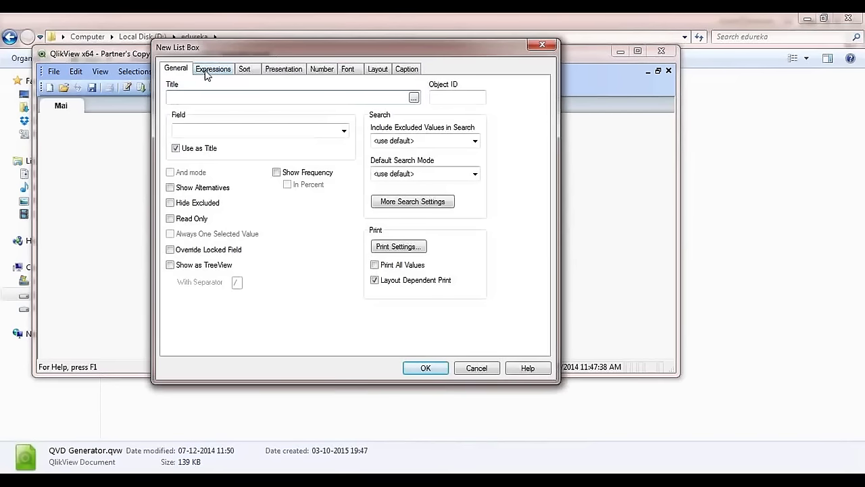
pyautogui.click(344, 130)
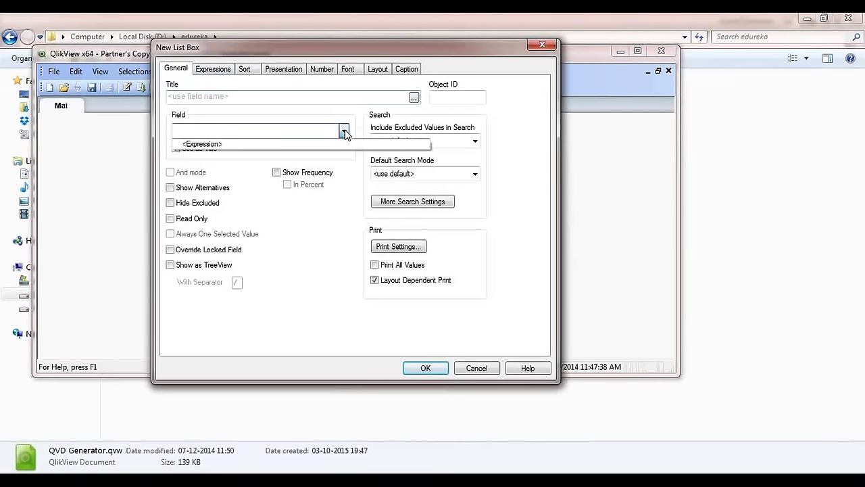
pyautogui.click(215, 69)
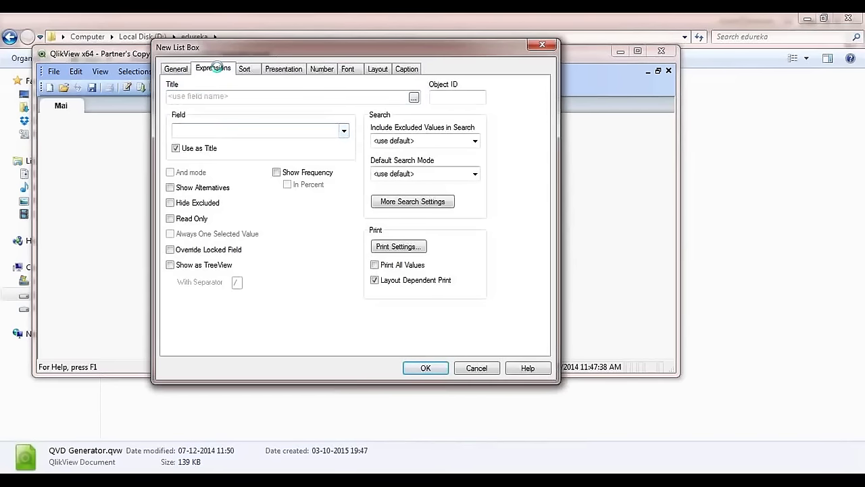
pyautogui.click(465, 371)
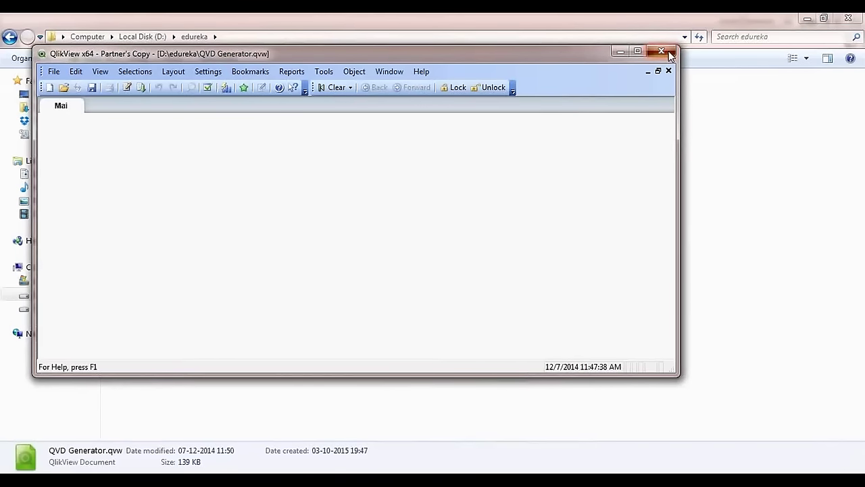
pyautogui.click(668, 53)
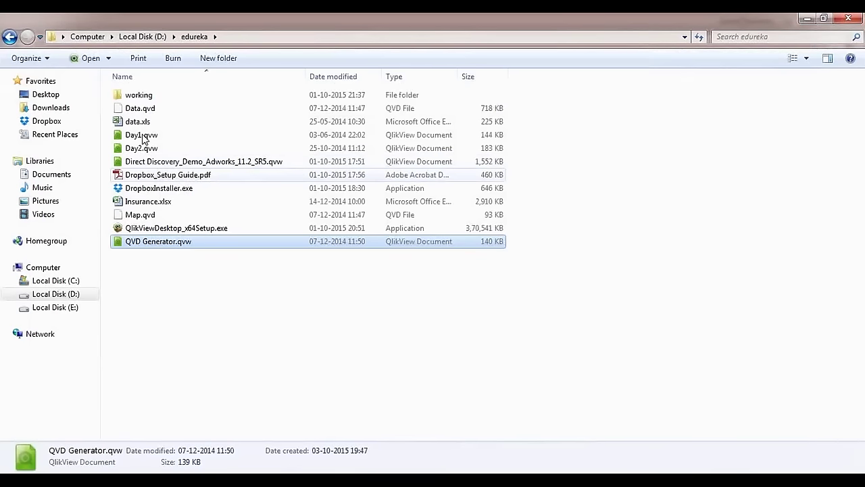
# Browse from the working folder through Qlik View, EDUREKA, unzipped, IncrementalLoad and Metadata to the IncrementalLoad.0 folder
pyautogui.doubleClick(149, 98)
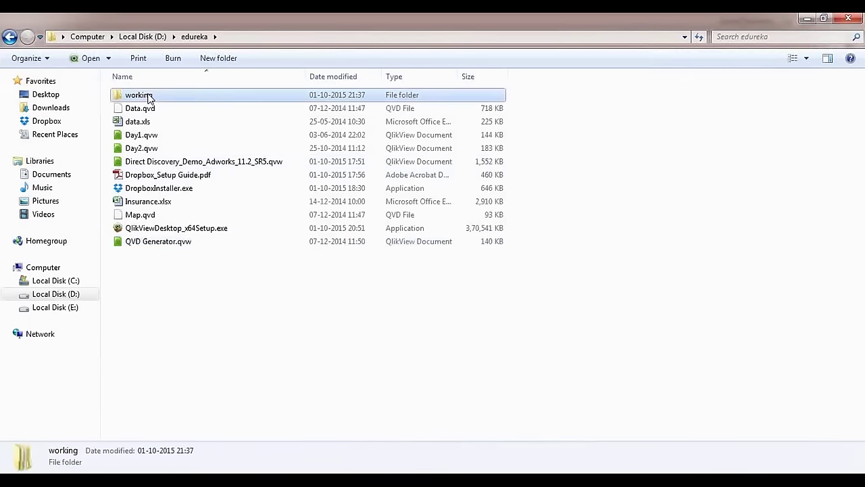
pyautogui.doubleClick(150, 108)
pyautogui.doubleClick(155, 99)
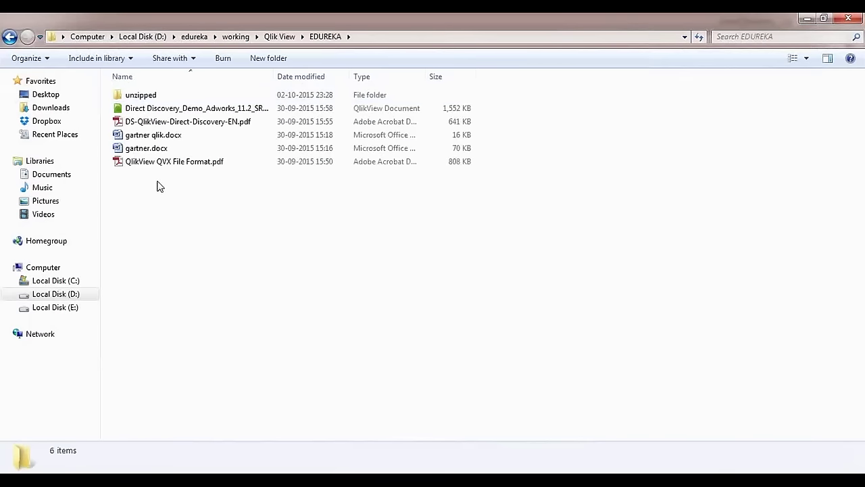
pyautogui.click(154, 98)
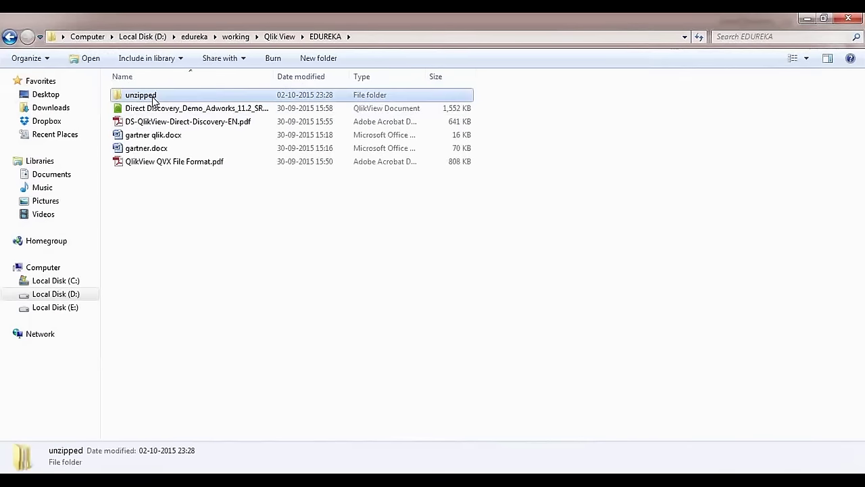
pyautogui.doubleClick(154, 99)
pyautogui.click(155, 110)
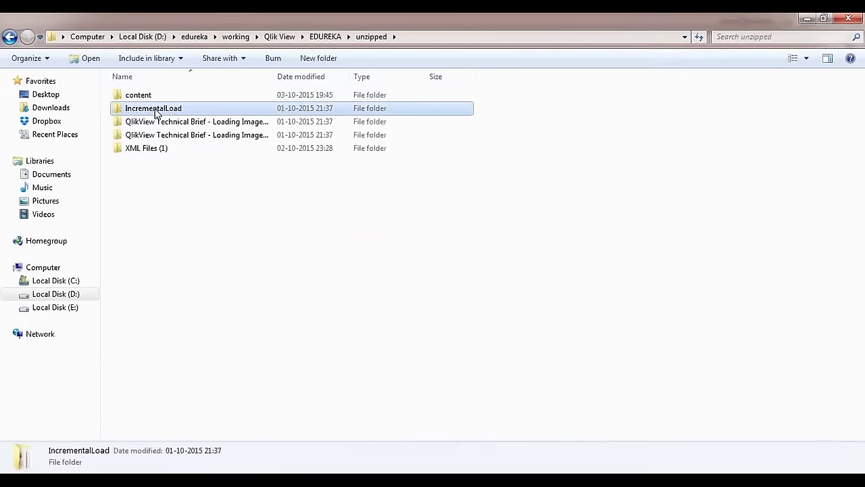
pyautogui.doubleClick(155, 110)
pyautogui.click(155, 100)
pyautogui.doubleClick(154, 100)
pyautogui.click(155, 100)
pyautogui.doubleClick(155, 100)
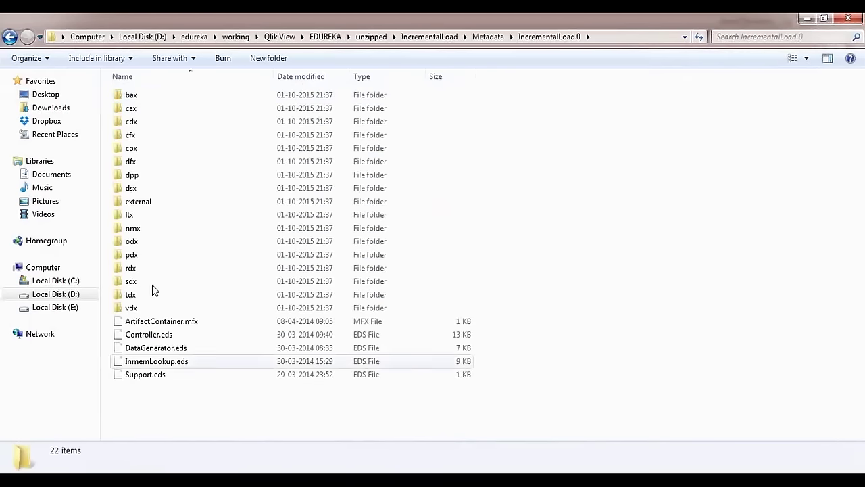
# Return to the working folder and open Practice.qvw from the 7 Week QlikView folder
pyautogui.click(237, 36)
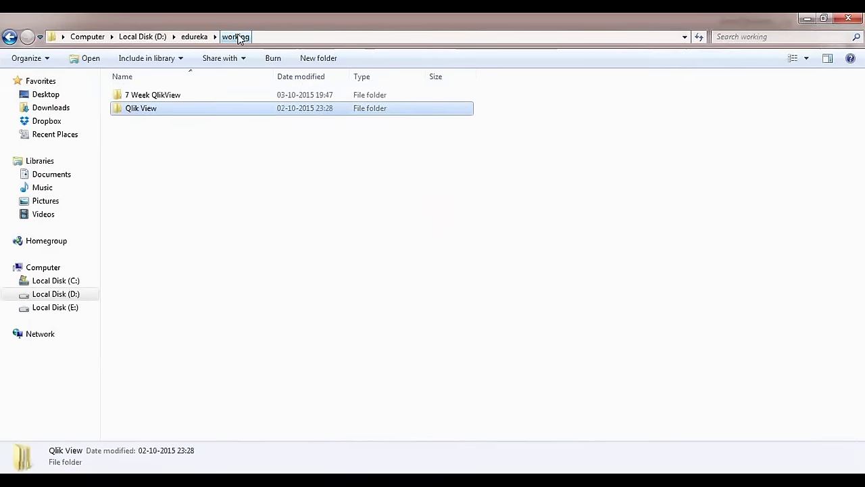
pyautogui.click(163, 96)
pyautogui.doubleClick(163, 96)
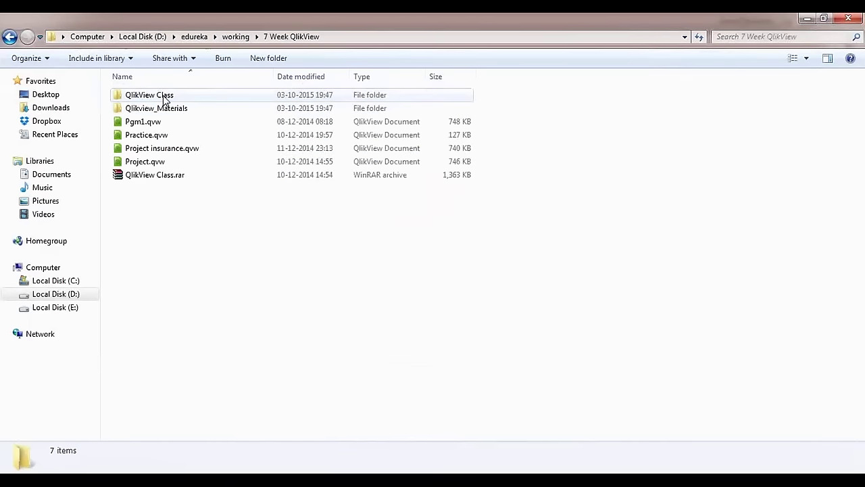
pyautogui.doubleClick(165, 135)
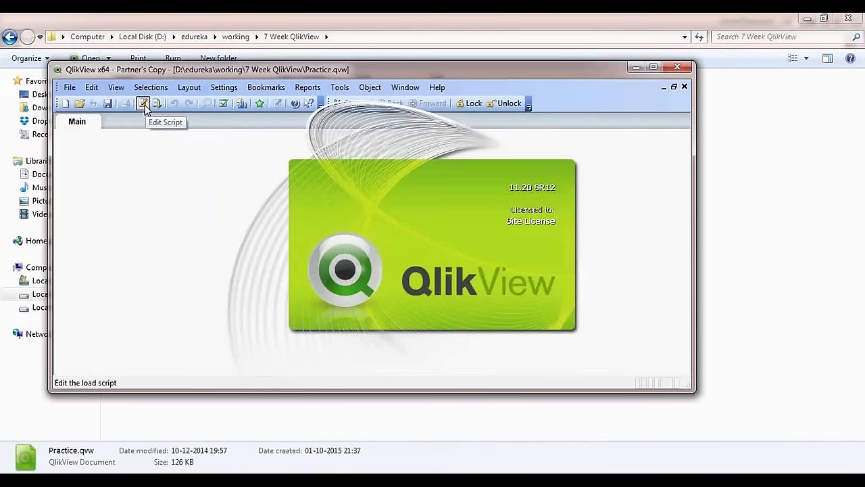
# View the beginning of the load script of Practice.qvw and close the script editor
pyautogui.click(143, 104)
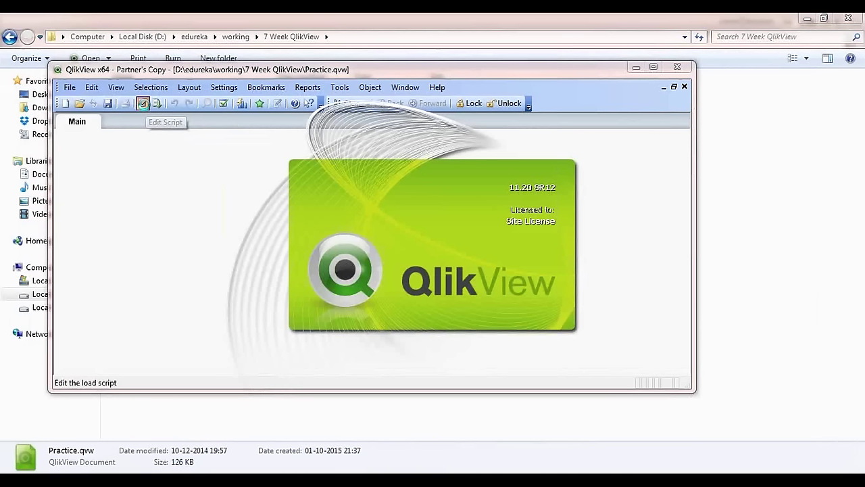
pyautogui.scroll(6, 174, 255)
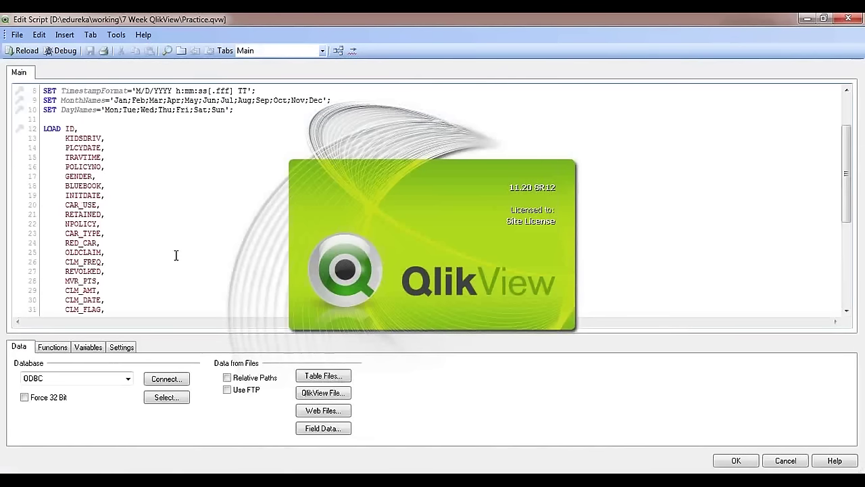
pyautogui.scroll(3, 176, 254)
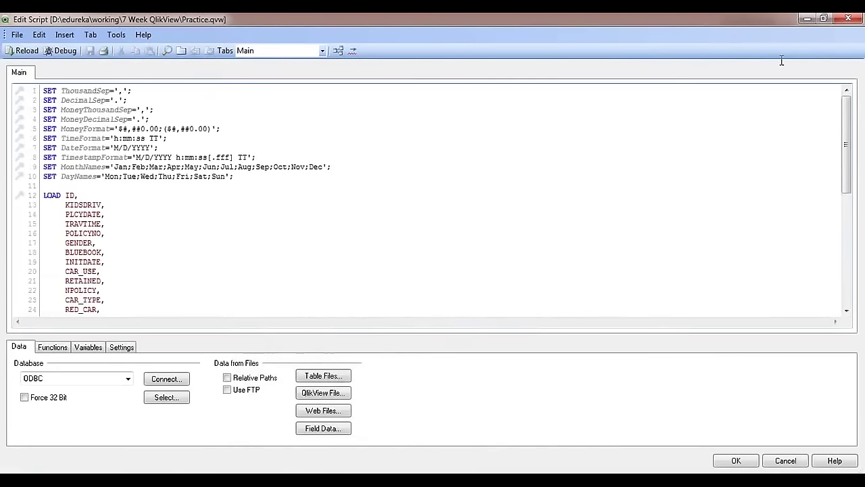
pyautogui.click(849, 20)
# Start a new list box on the Main sheet and display the fields available for it
pyautogui.rightClick(206, 191)
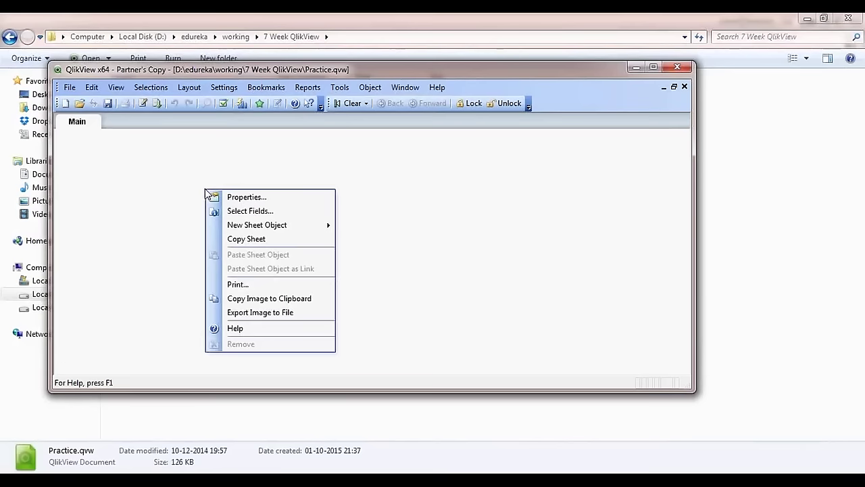
pyautogui.moveTo(242, 230)
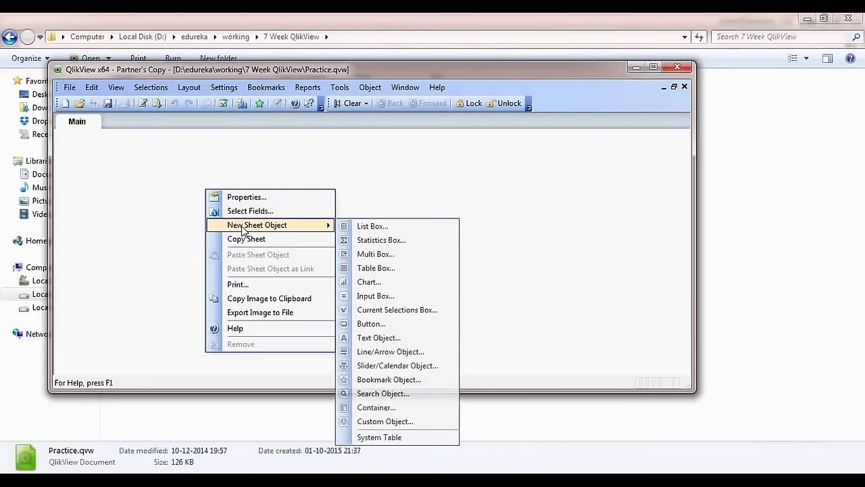
pyautogui.click(408, 227)
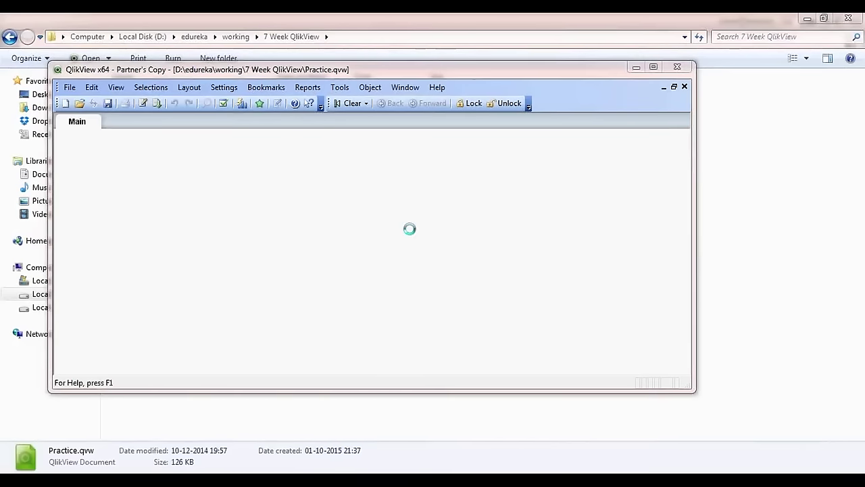
pyautogui.click(359, 147)
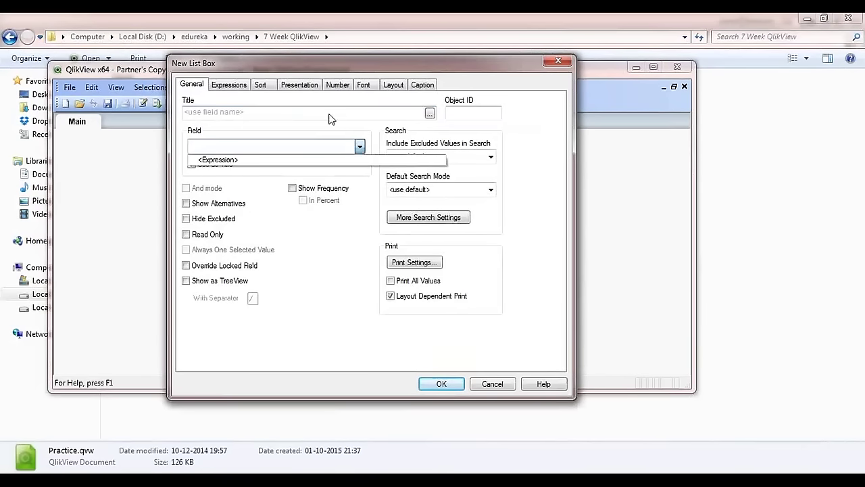
# Check the title's expression editor for fields under All Tables (Qualified), and cancel both the expression and the new list box
pyautogui.click(428, 113)
pyautogui.click(429, 113)
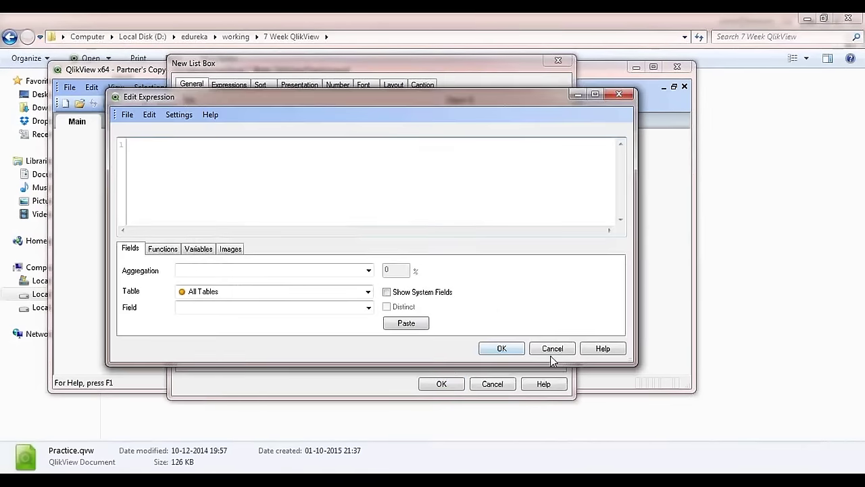
pyautogui.click(368, 292)
pyautogui.click(364, 314)
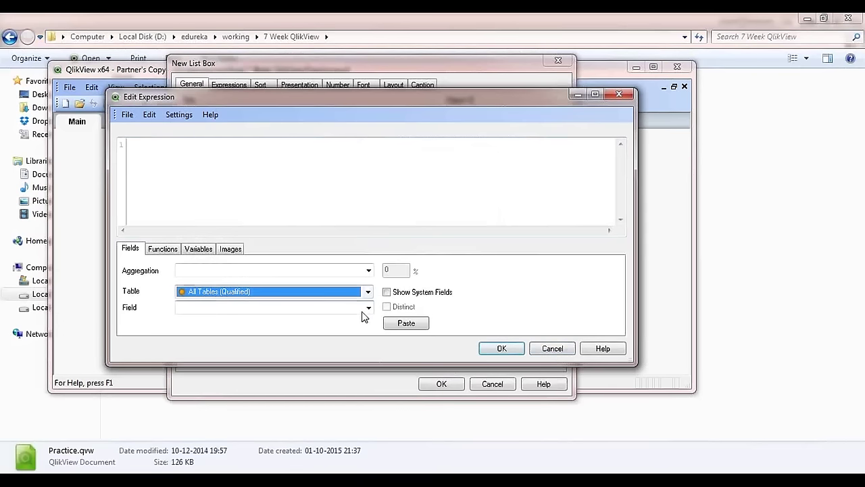
pyautogui.click(368, 309)
pyautogui.click(368, 308)
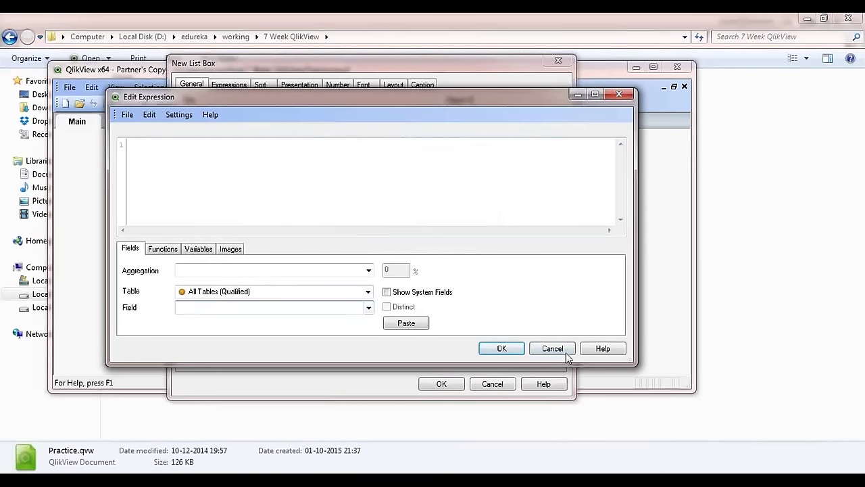
pyautogui.click(552, 348)
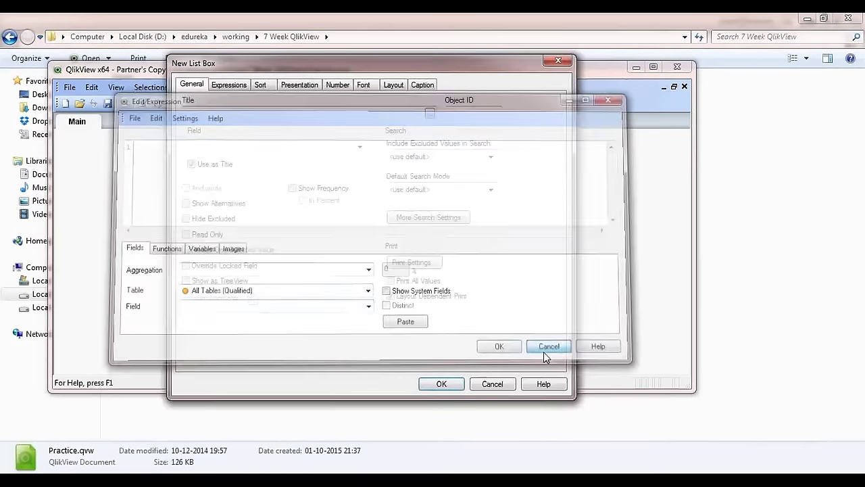
pyautogui.click(492, 384)
# Try to reload the data of Practice.qvw, cancel the script error, and return to the start page
pyautogui.click(156, 103)
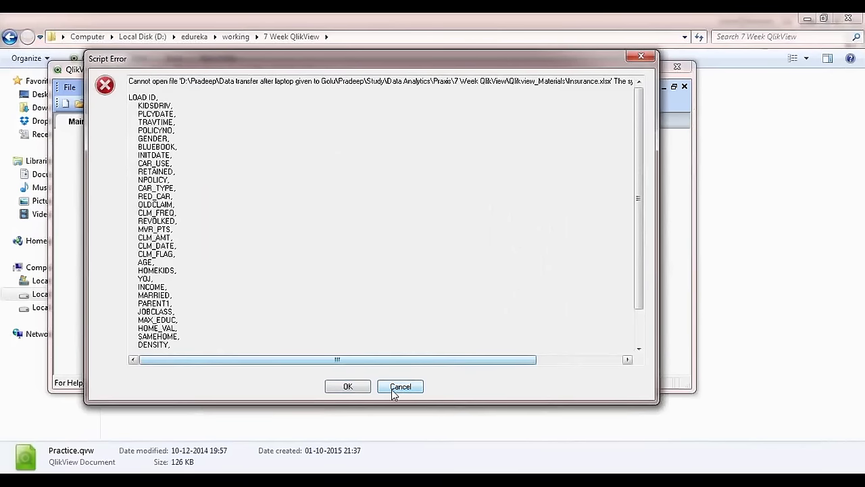
pyautogui.click(394, 387)
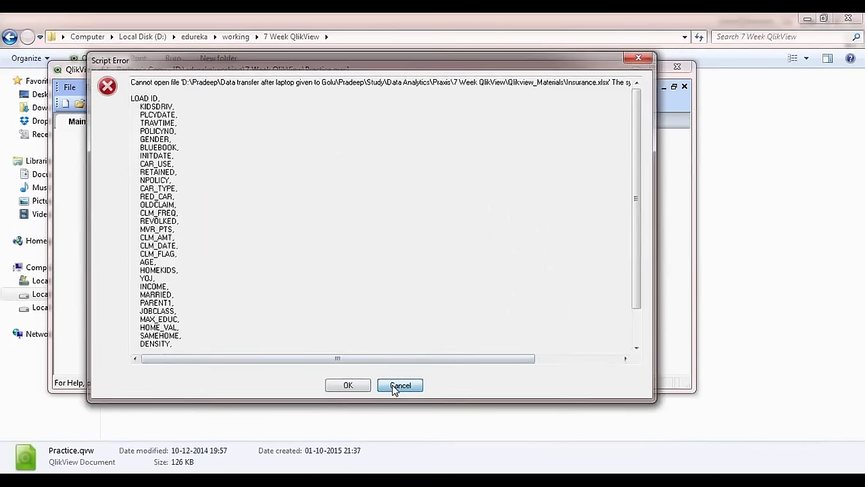
pyautogui.click(393, 385)
pyautogui.click(344, 250)
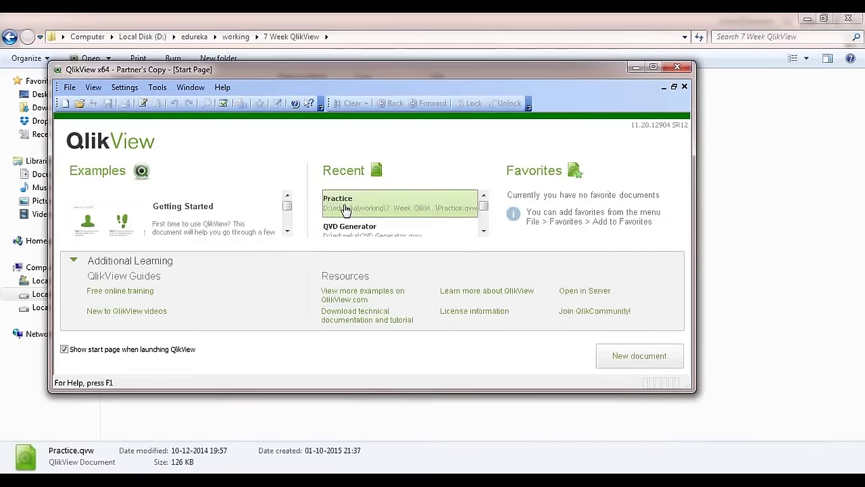
# Open the Executive Dashboard document from the start page's recent documents
pyautogui.click(484, 230)
pyautogui.click(484, 231)
pyautogui.click(484, 231)
pyautogui.click(484, 231)
pyautogui.click(484, 231)
pyautogui.click(484, 231)
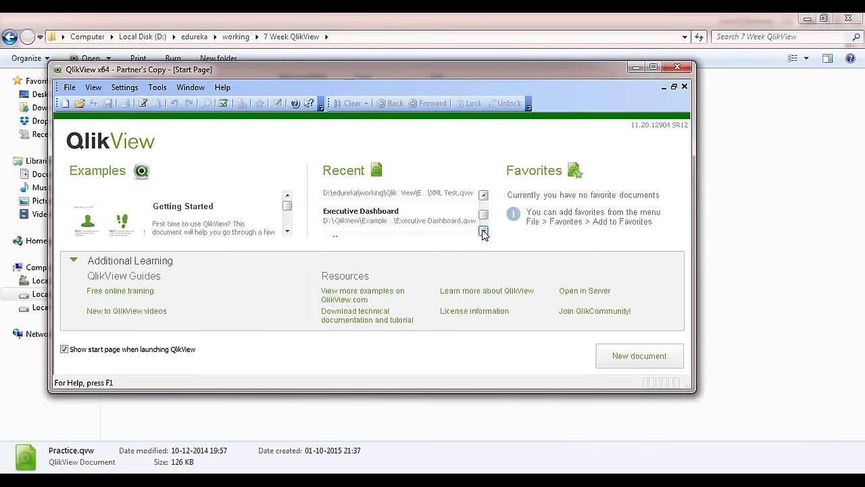
pyautogui.click(424, 220)
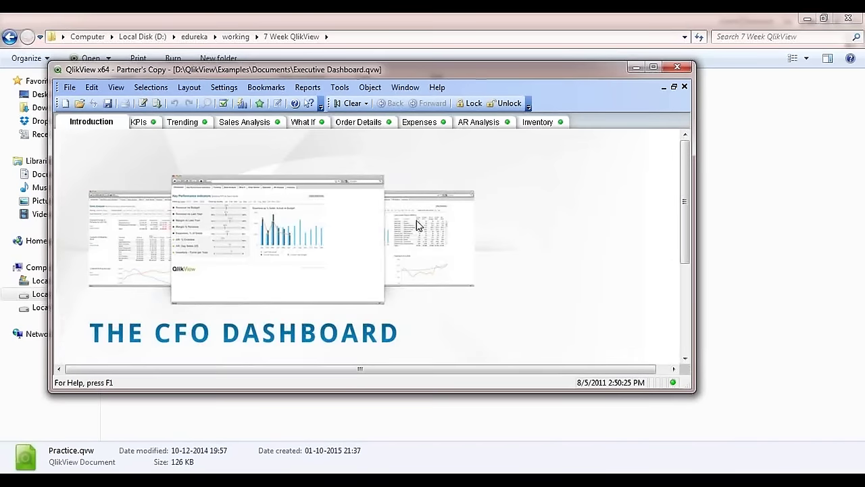
# Start a new list box on the KPIs sheet and display the fields available for it
pyautogui.rightClick(252, 141)
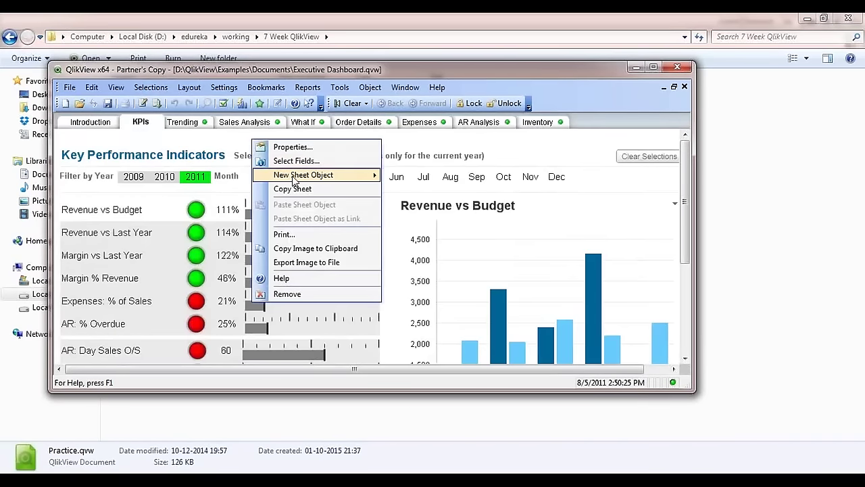
pyautogui.moveTo(294, 177)
pyautogui.click(407, 177)
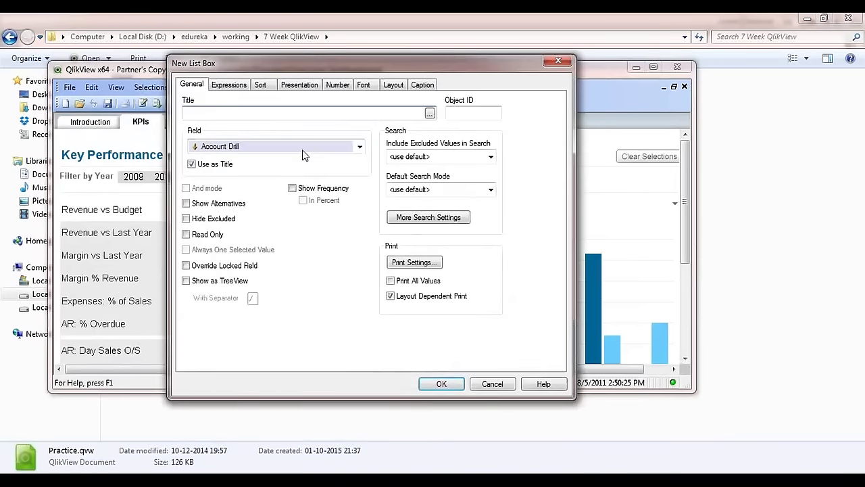
pyautogui.click(359, 147)
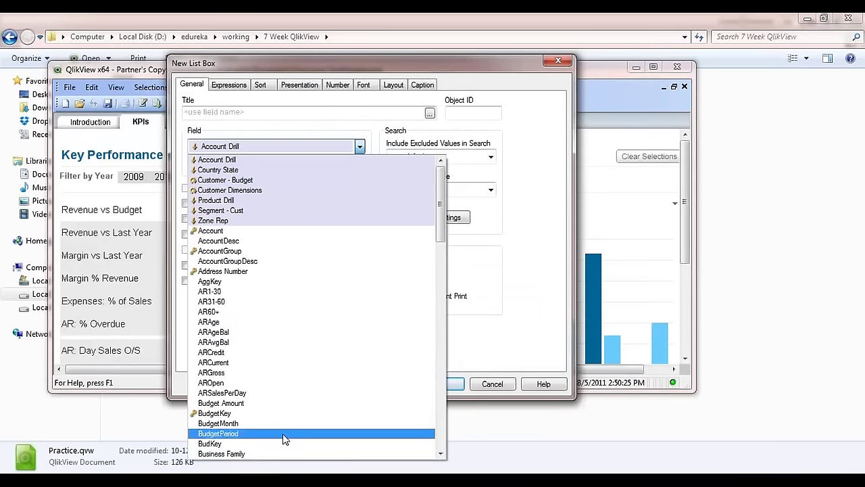
pyautogui.click(342, 132)
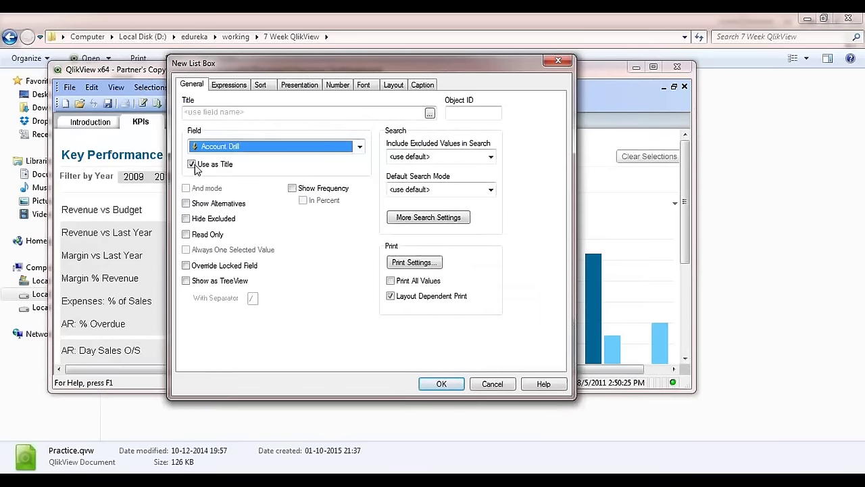
# In the title's expression editor, choose the SalesRepMaster table and its Sales Rep Name field, then cancel the expression and the new list box
pyautogui.click(429, 113)
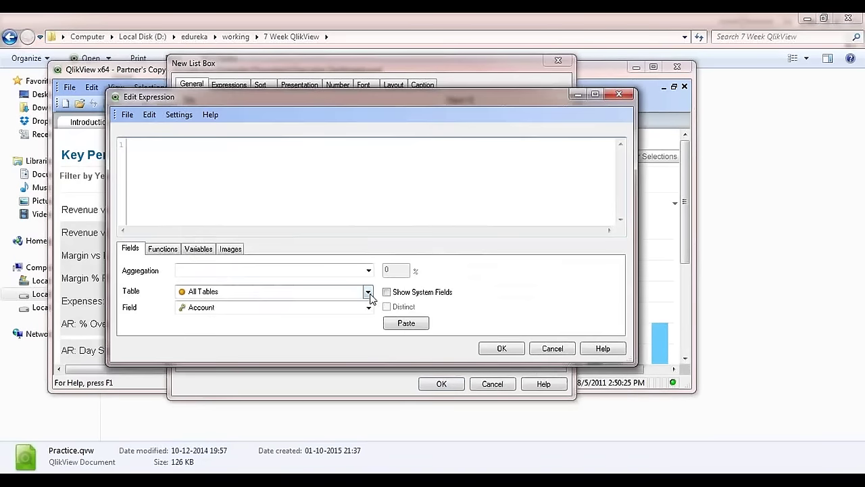
pyautogui.click(367, 291)
pyautogui.click(350, 289)
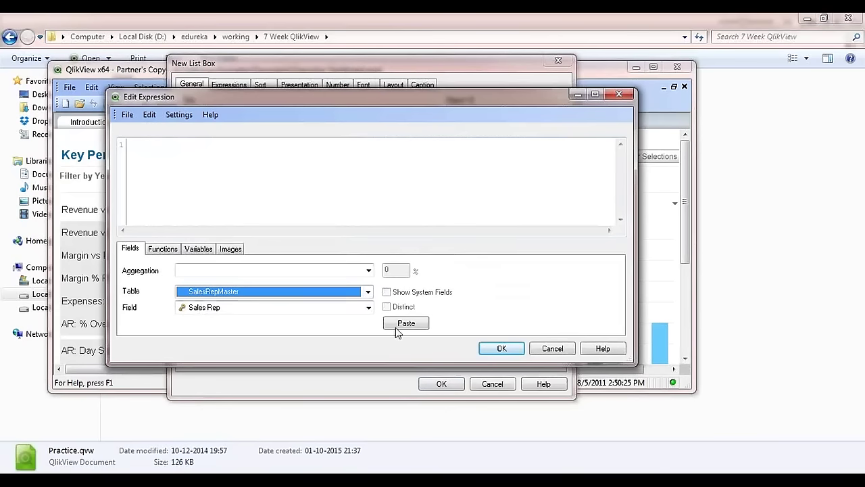
pyautogui.click(369, 307)
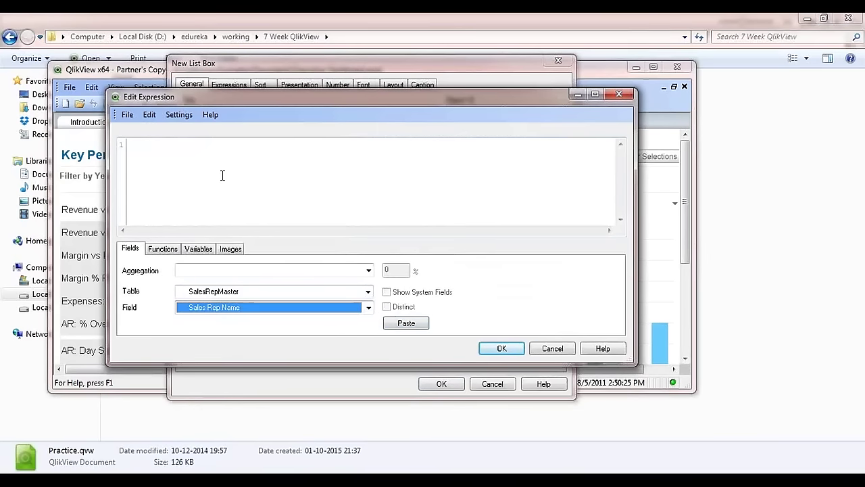
pyautogui.click(132, 154)
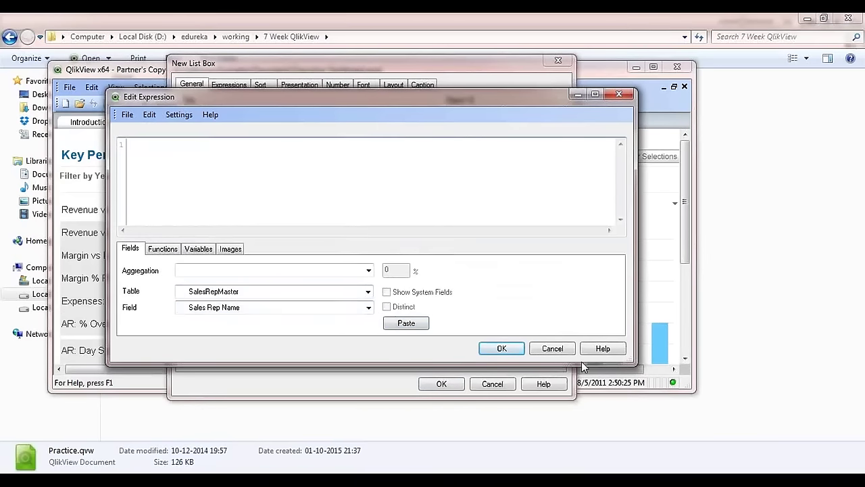
pyautogui.click(544, 348)
pyautogui.press('Escape')
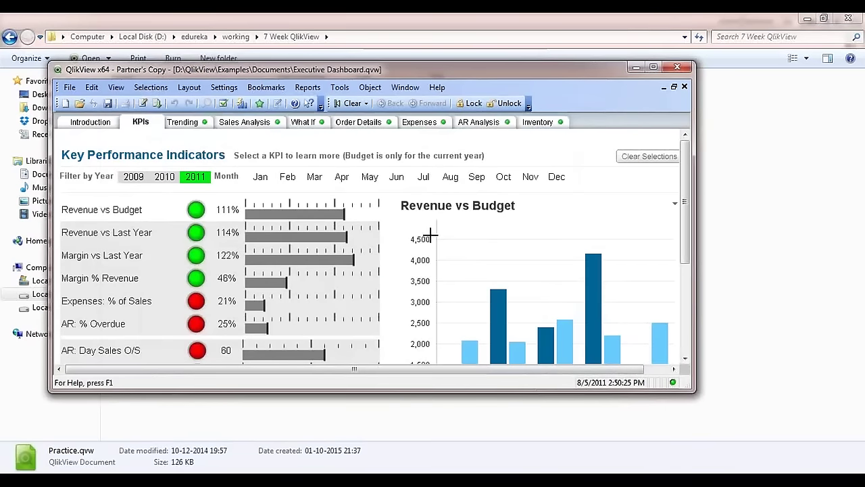
# Examine the Revenue vs Budget chart's properties, from general settings, dimensions, limits and expressions to sorting, presentation and axes, and close them unchanged
pyautogui.rightClick(458, 233)
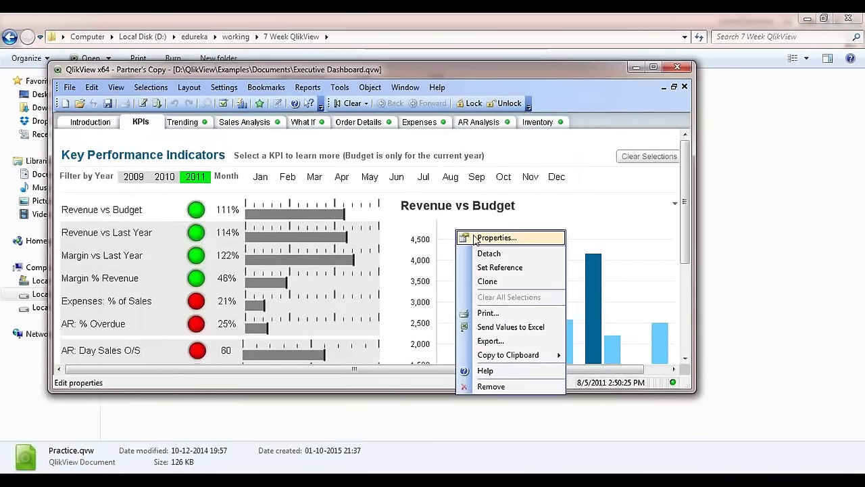
pyautogui.click(475, 238)
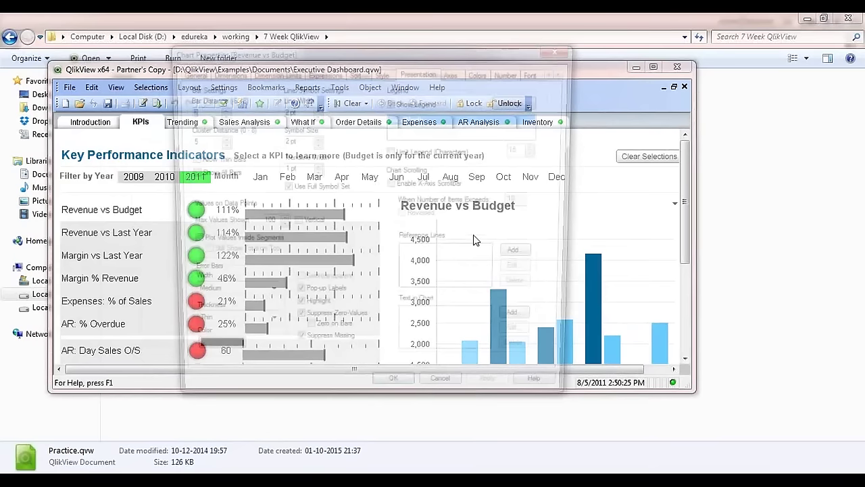
pyautogui.click(187, 71)
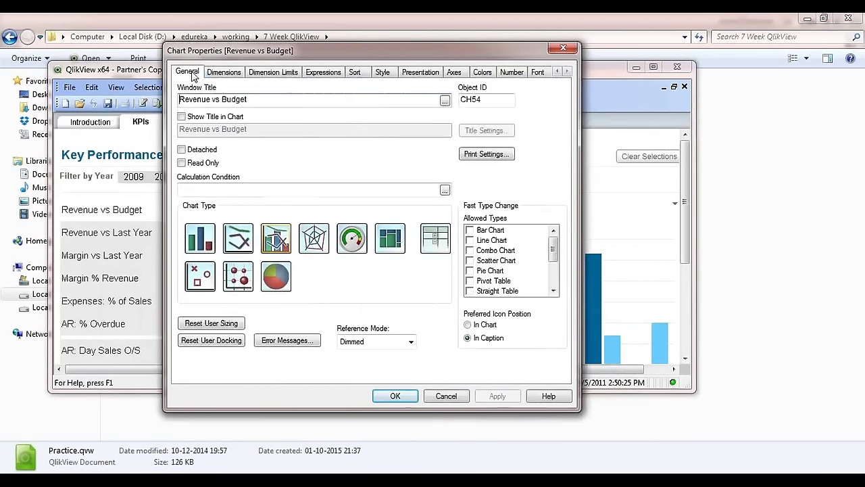
pyautogui.click(224, 73)
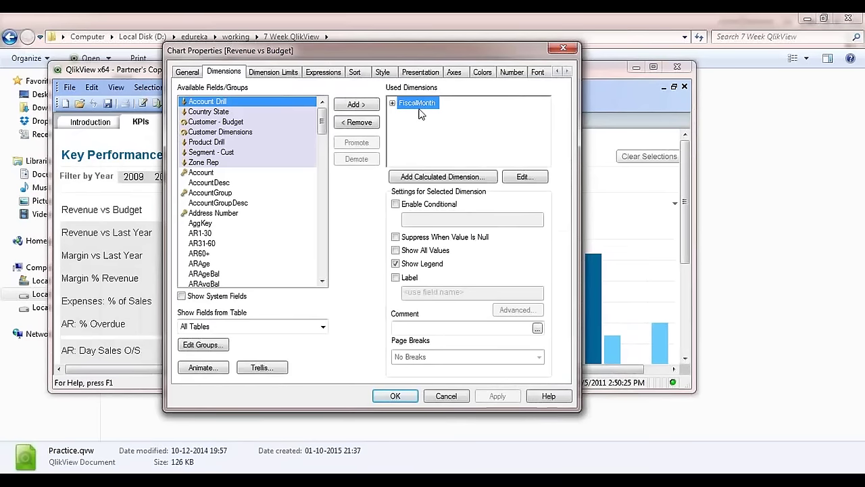
pyautogui.click(265, 72)
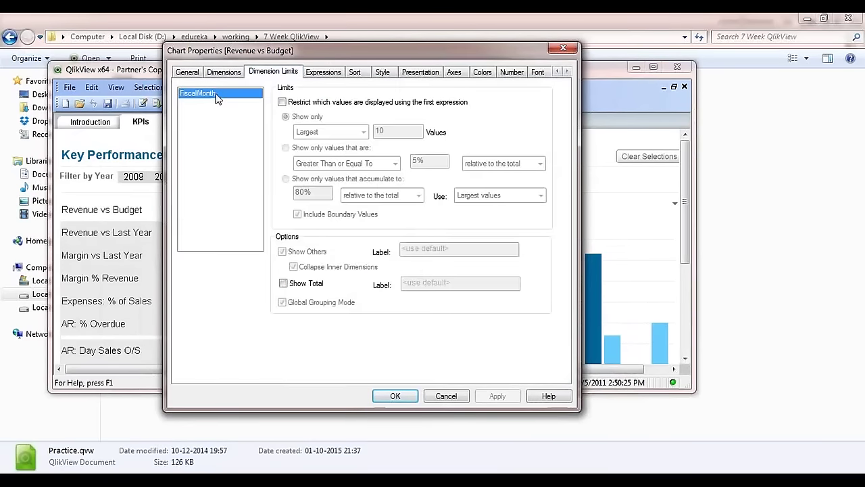
pyautogui.click(318, 71)
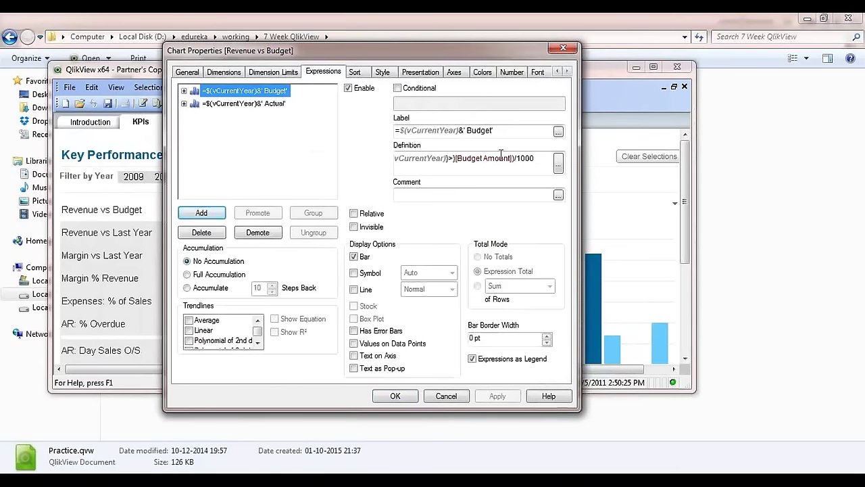
pyautogui.click(357, 72)
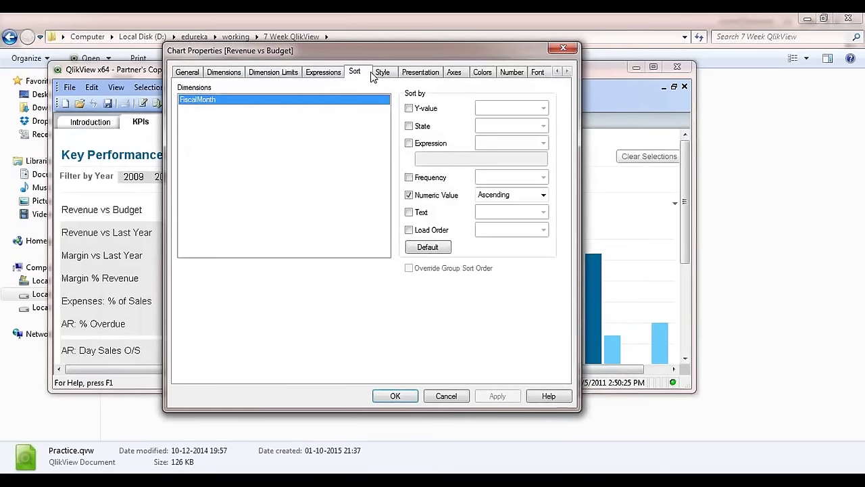
pyautogui.click(420, 73)
pyautogui.click(453, 72)
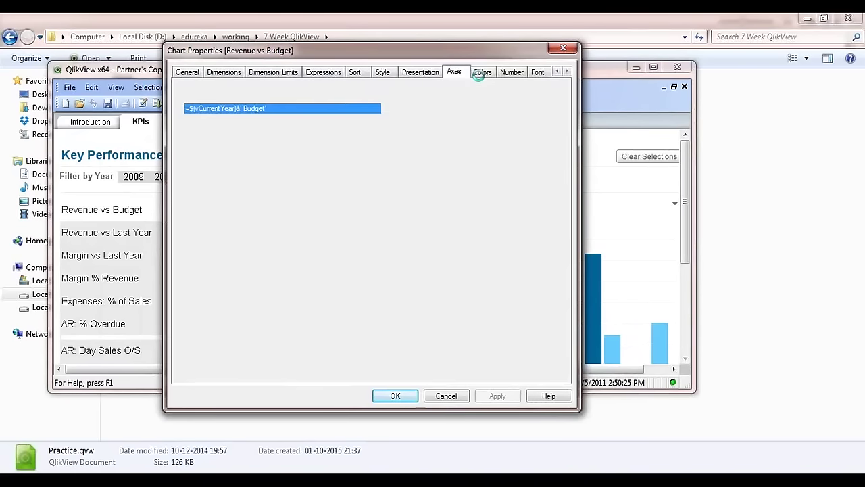
pyautogui.click(563, 47)
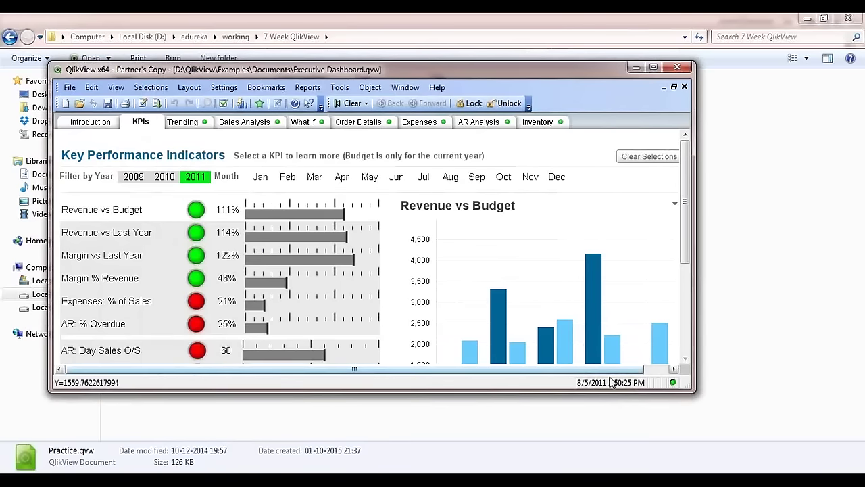
# Maximize the dashboard window and list the new sheet object types available on the KPIs sheet
pyautogui.moveTo(687, 234); pyautogui.dragTo(694, 270)
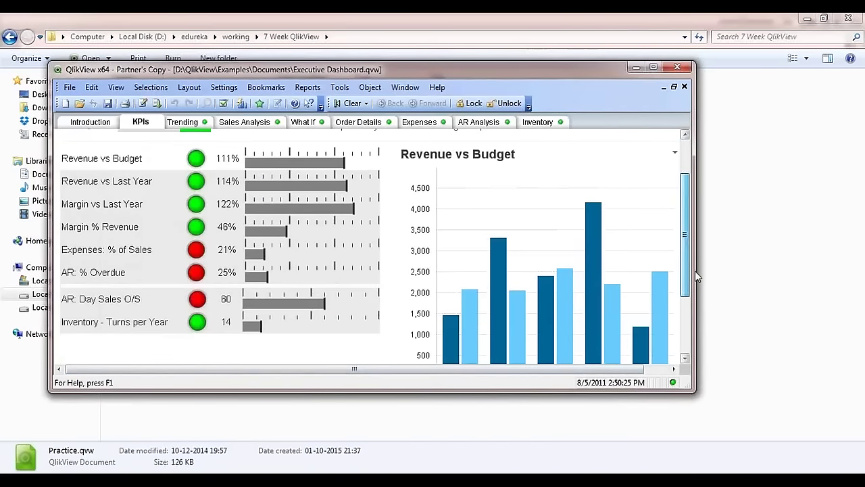
pyautogui.click(653, 68)
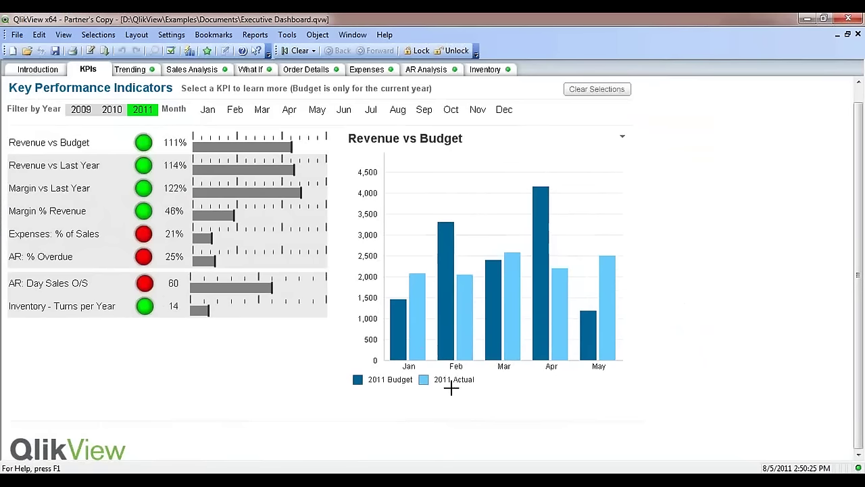
pyautogui.rightClick(168, 384)
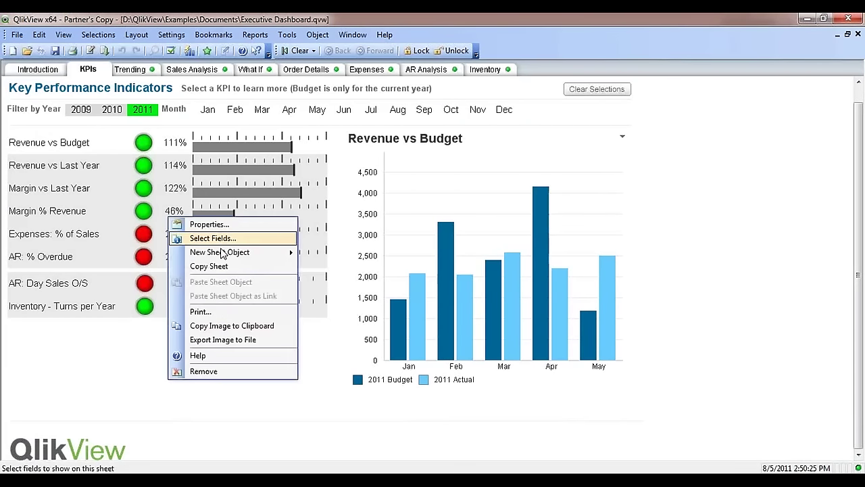
pyautogui.moveTo(267, 258)
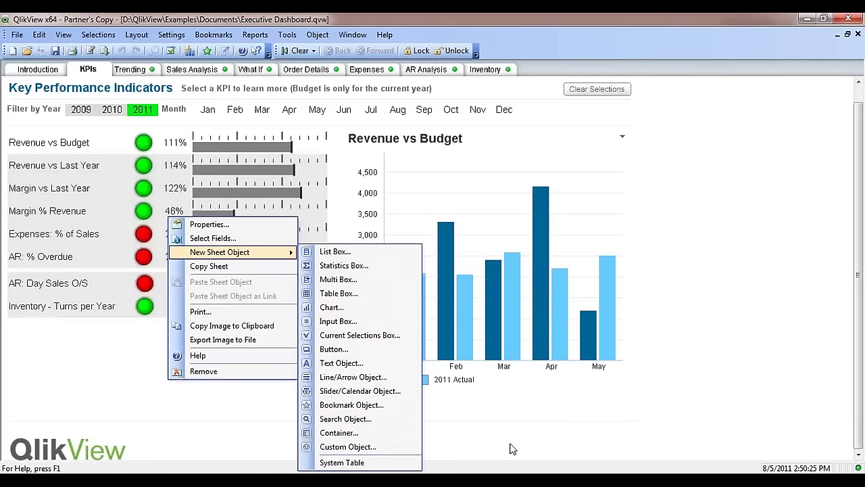
# Open the Executive Dashboard load script and read through its Main section
pyautogui.click(90, 56)
pyautogui.click(89, 53)
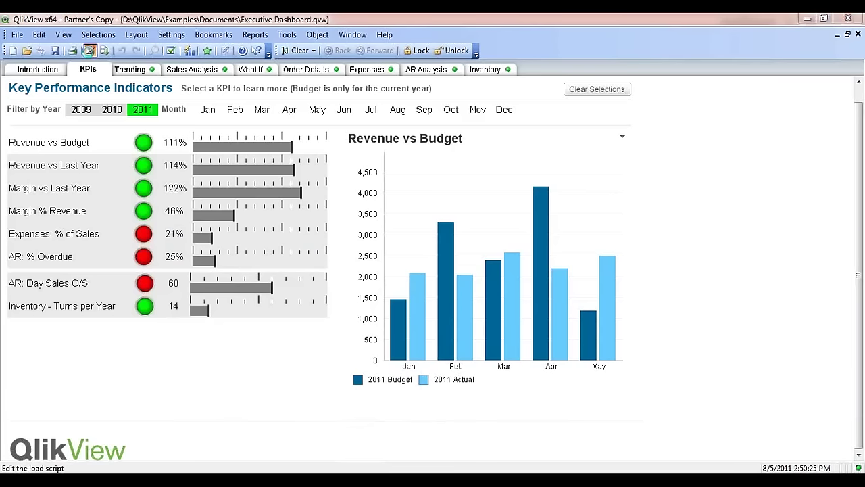
pyautogui.scroll(-9, 168, 272)
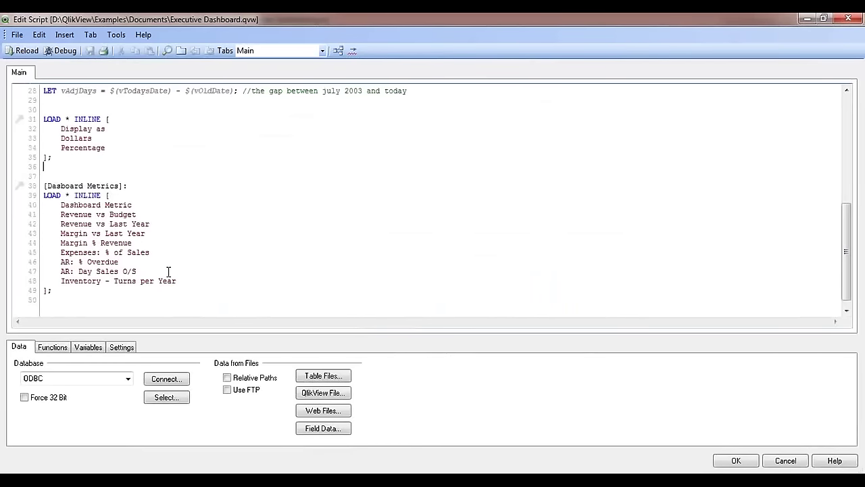
pyautogui.scroll(9, 168, 272)
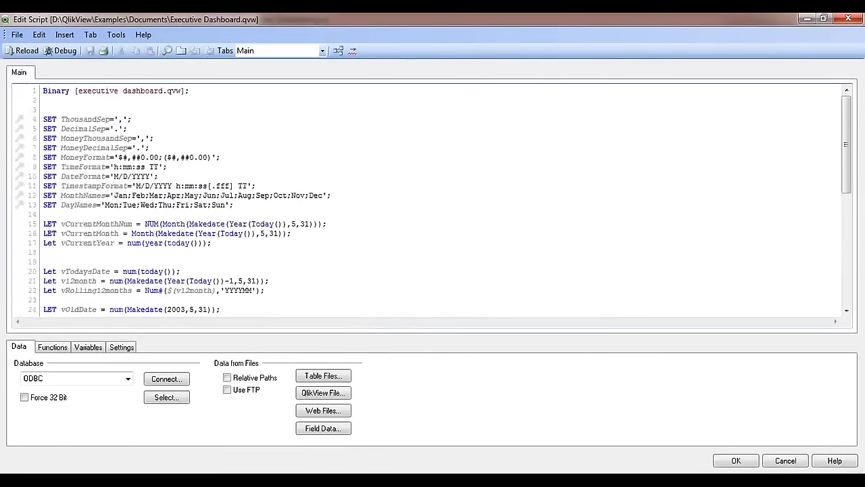
pyautogui.moveTo(291, 481)
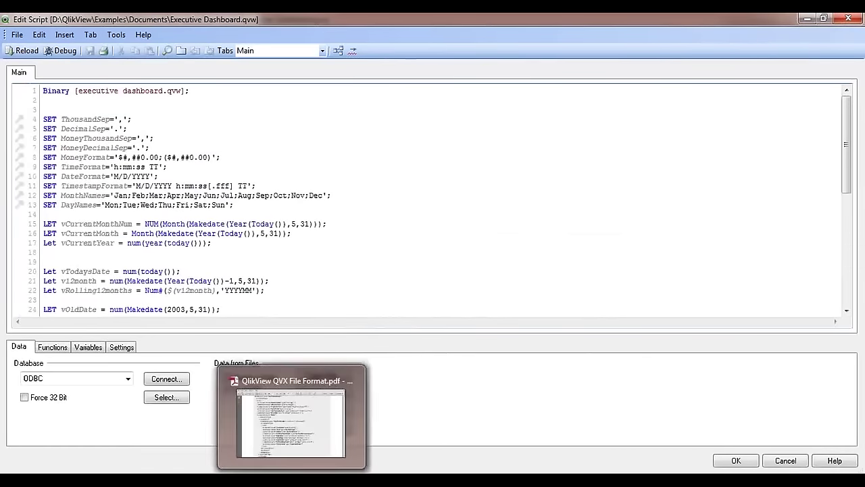
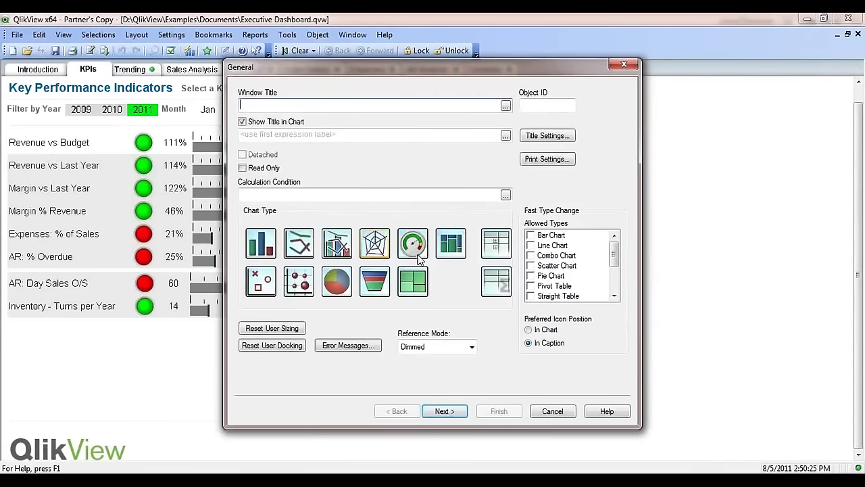
# Examine the chart types offered for a new chart, including Mekko, funnel, grid, scatter, pivot table and straight table, and the allowed fast-change types
pyautogui.click(448, 251)
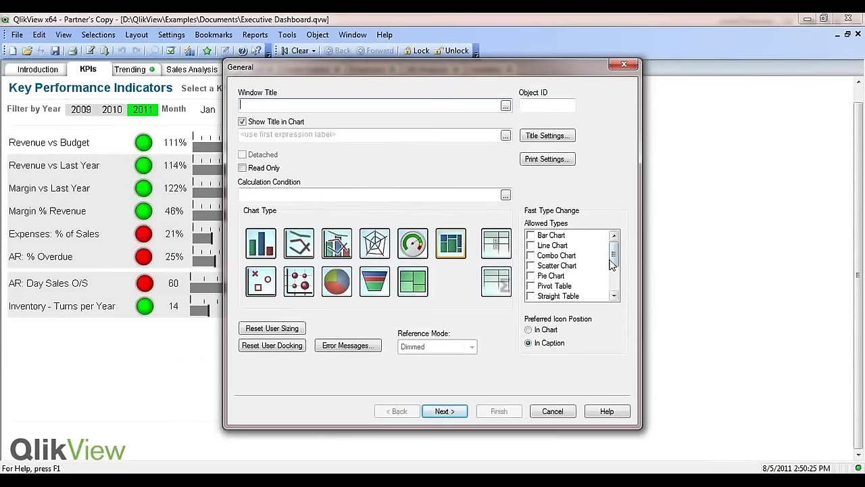
pyautogui.moveTo(613, 258)
pyautogui.mouseDown()
pyautogui.moveTo(612, 291)
pyautogui.moveTo(615, 262)
pyautogui.mouseUp()
pyautogui.click(382, 285)
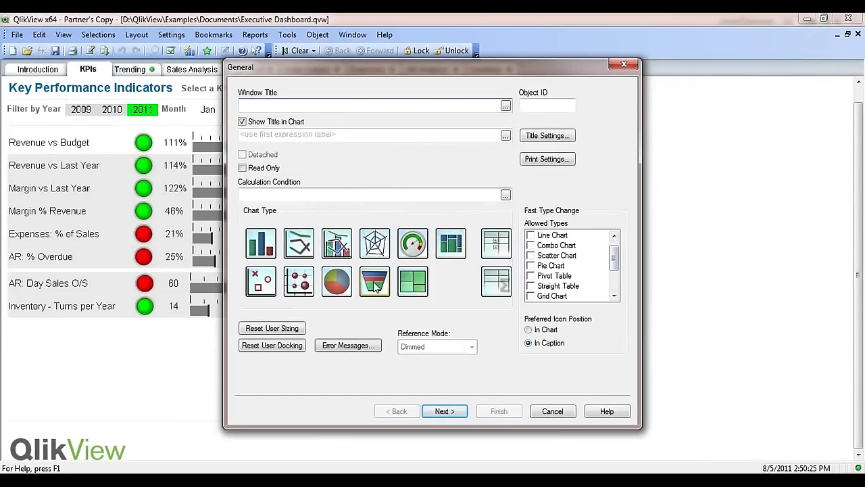
pyautogui.click(295, 290)
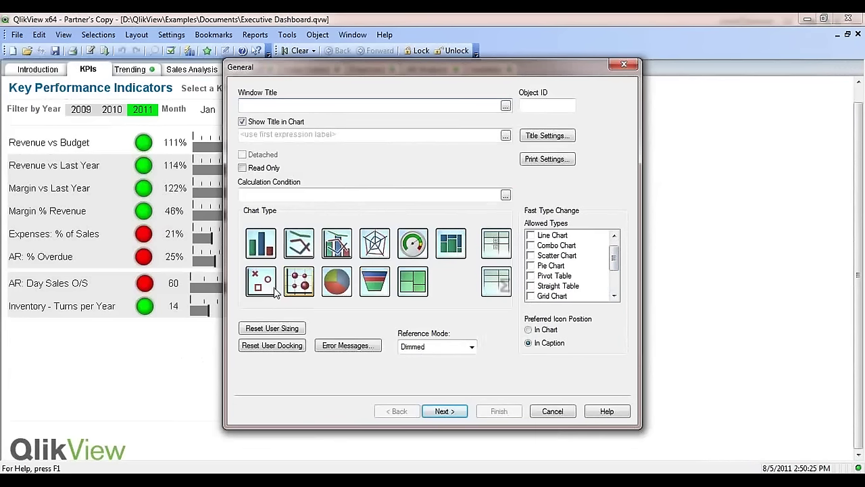
pyautogui.click(273, 291)
pyautogui.click(502, 253)
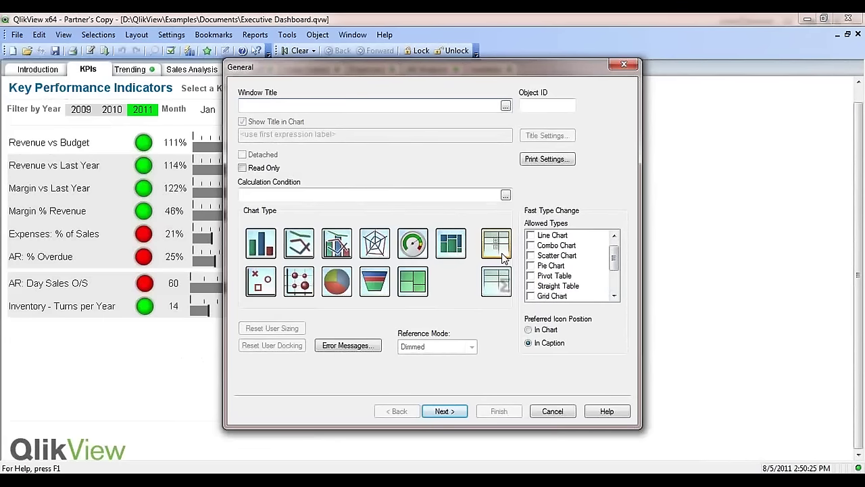
pyautogui.click(508, 287)
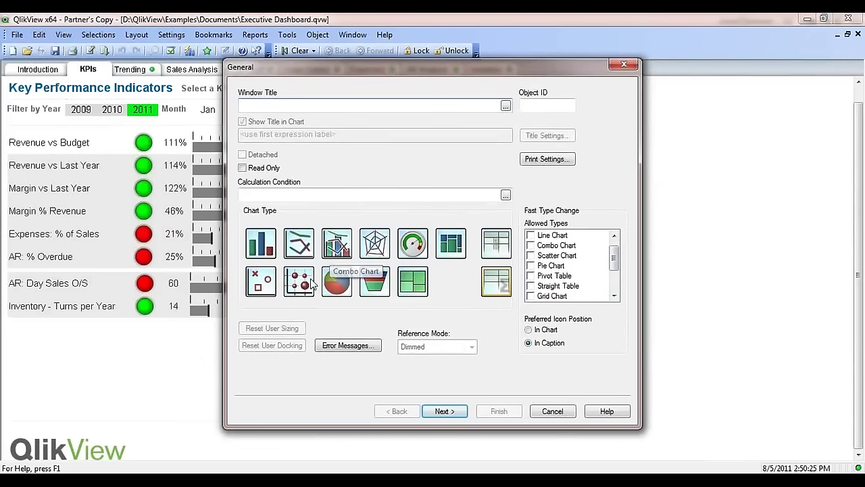
pyautogui.click(262, 287)
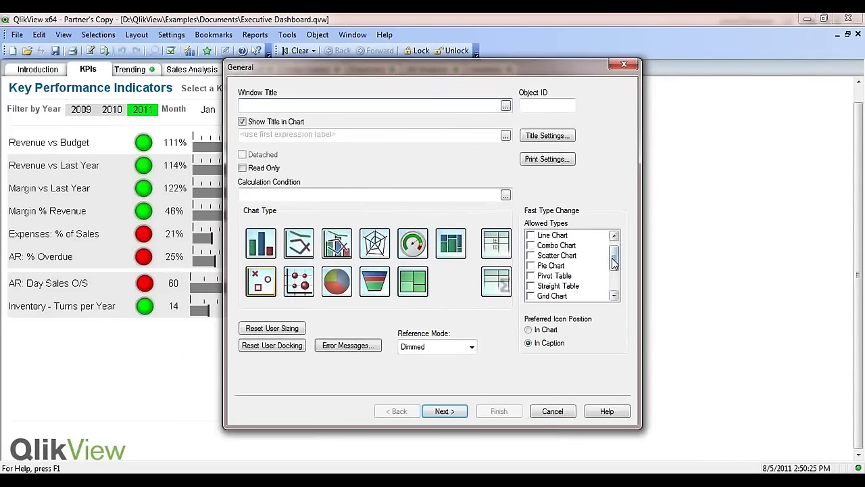
pyautogui.click(614, 282)
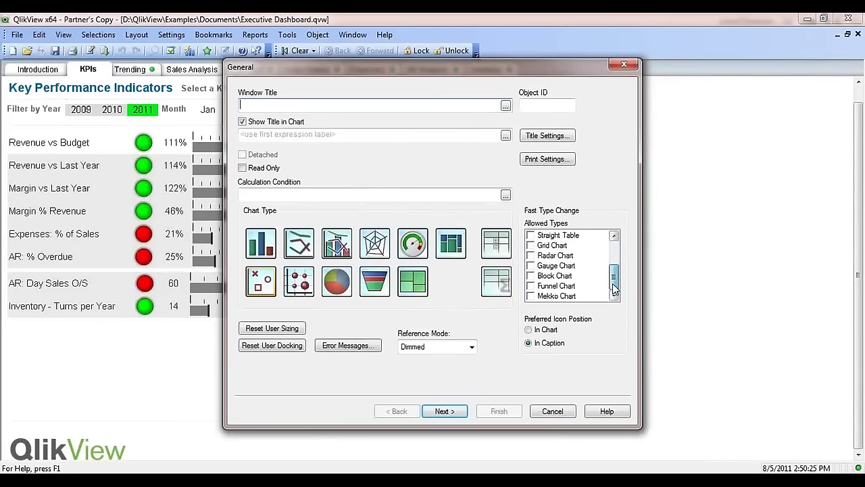
pyautogui.click(381, 292)
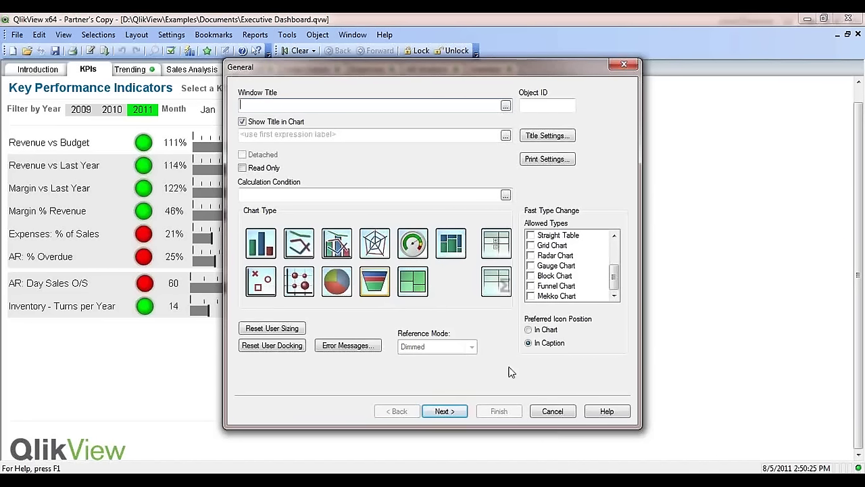
# Cancel the new chart, switch to the presentation and advance it to the Report/Dashboard Interface slide
pyautogui.click(553, 410)
pyautogui.moveTo(291, 482)
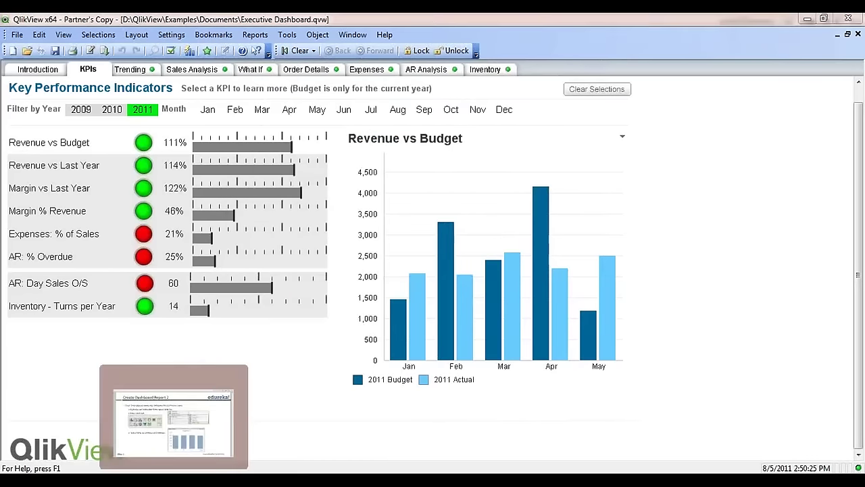
pyautogui.click(169, 425)
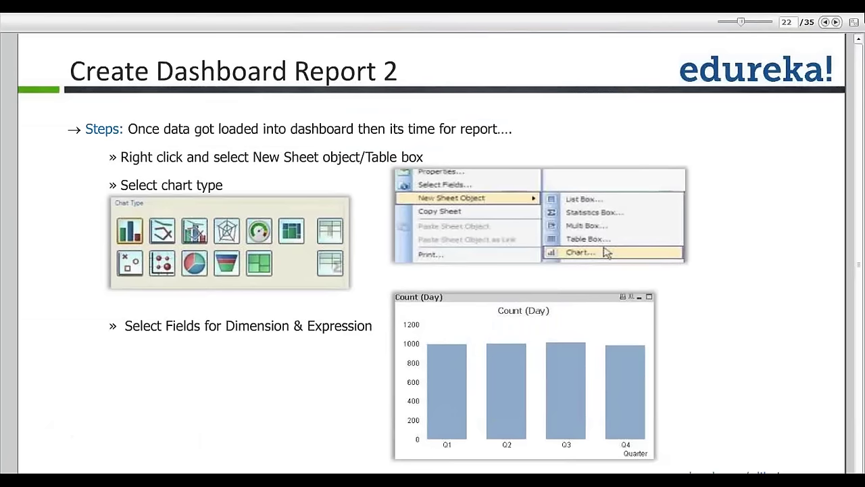
pyautogui.click(836, 22)
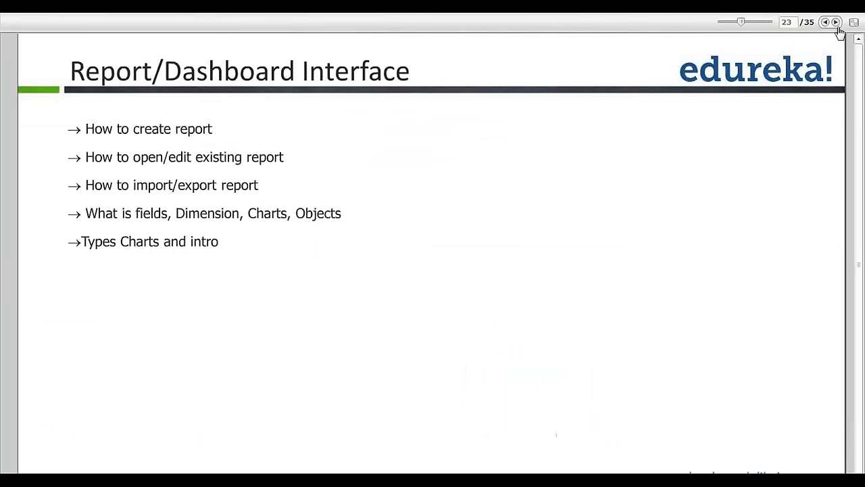
# Return to QlikView, filter the Trending sheet to 2010, and clear all selections
pyautogui.hotkey('alt', 'Tab')
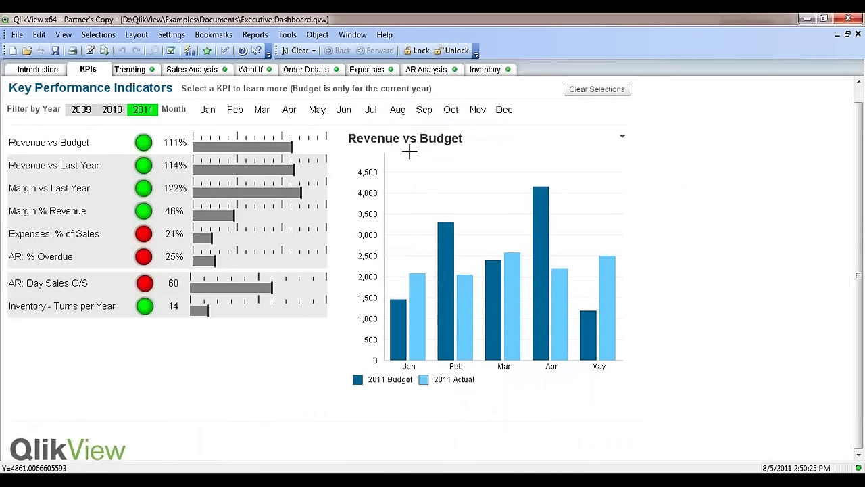
pyautogui.click(127, 69)
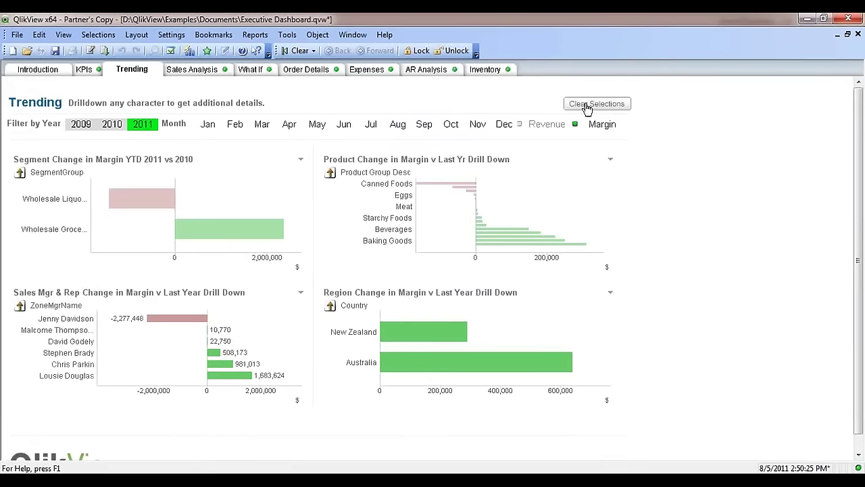
pyautogui.click(112, 126)
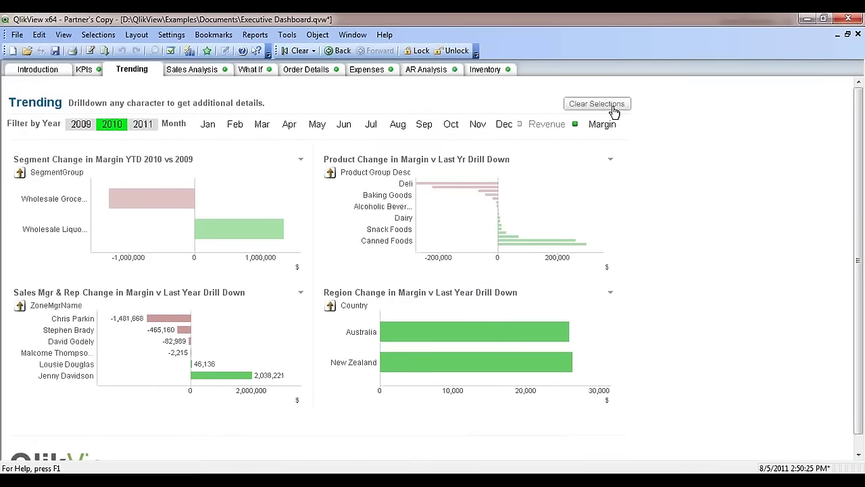
pyautogui.click(613, 108)
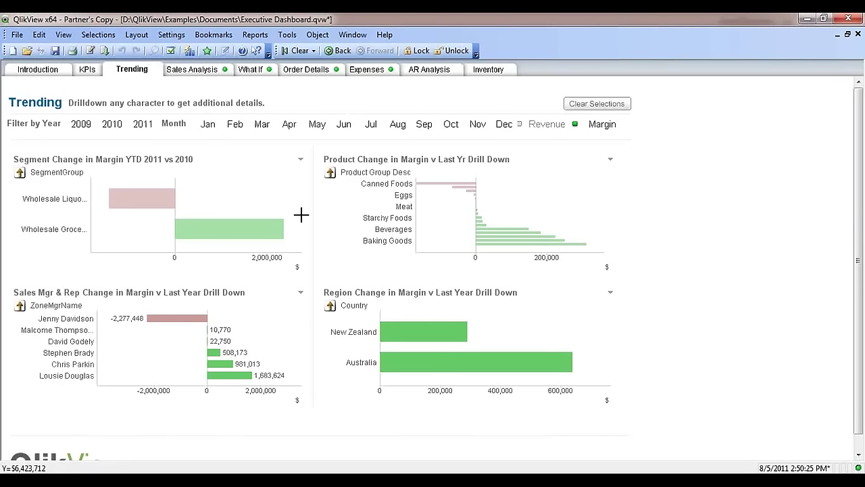
# Look over the KPIs and Introduction sheets and open the Order Details sheet
pyautogui.click(94, 74)
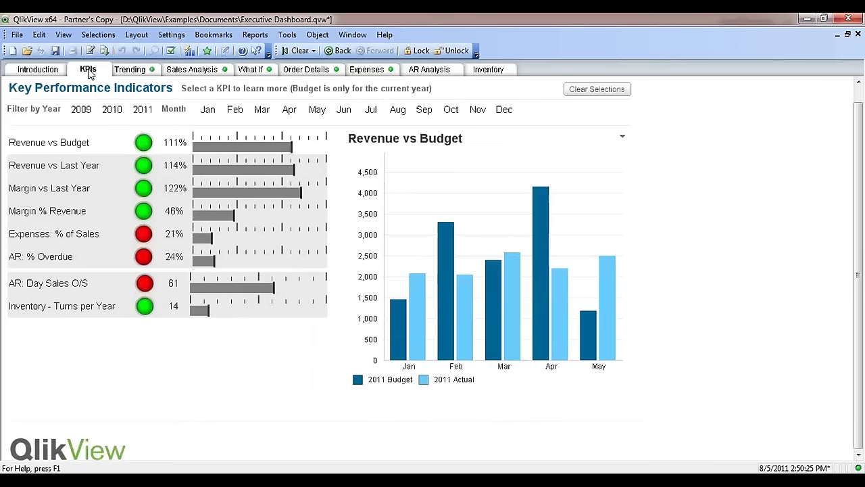
pyautogui.click(41, 71)
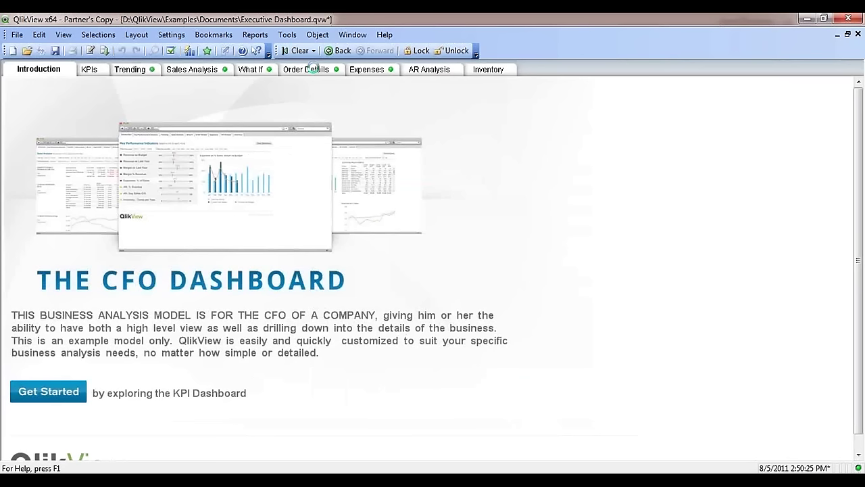
pyautogui.click(313, 70)
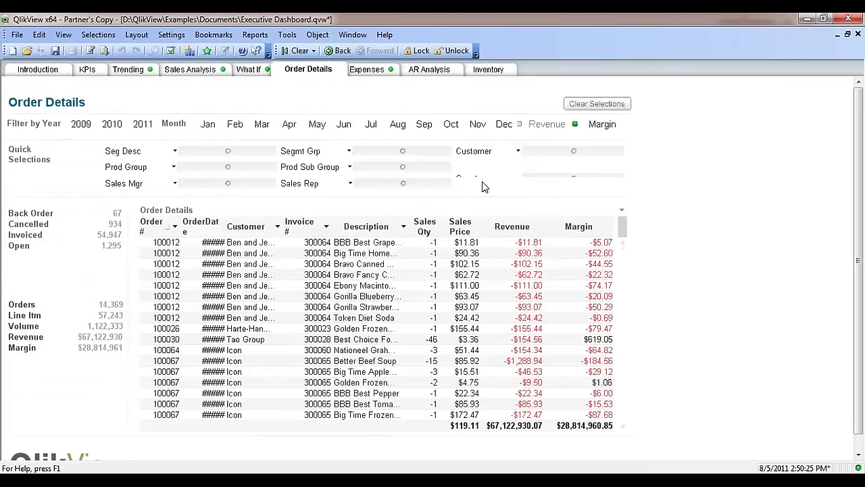
# Check the dimensions, expressions and style in the Order Details table's properties, and close them without changes
pyautogui.rightClick(304, 213)
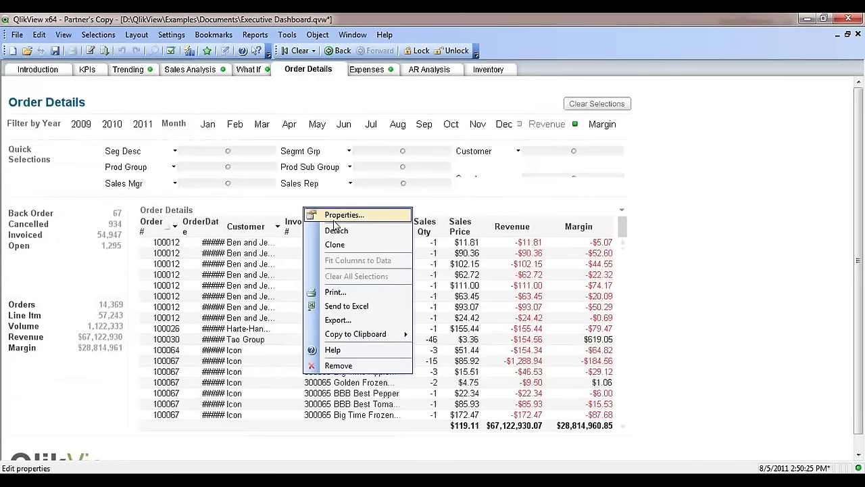
pyautogui.click(334, 220)
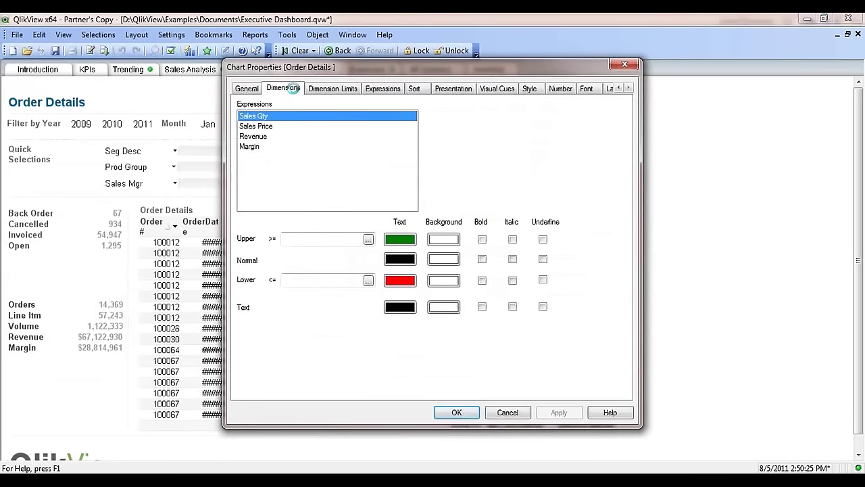
pyautogui.click(283, 88)
pyautogui.click(382, 89)
pyautogui.click(529, 88)
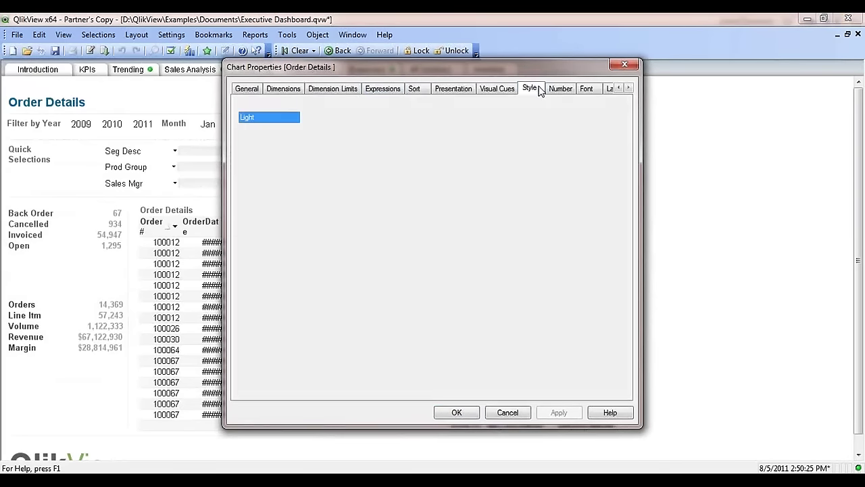
pyautogui.click(247, 89)
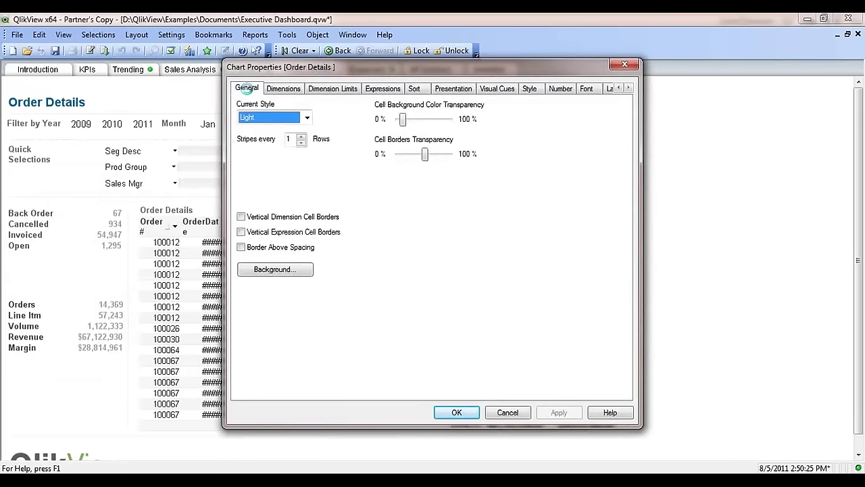
pyautogui.click(507, 412)
# Reopen the Order Details table's properties and examine its general settings, dimensions, dimension limits, expressions, sorting and presentation
pyautogui.rightClick(508, 275)
pyautogui.click(518, 278)
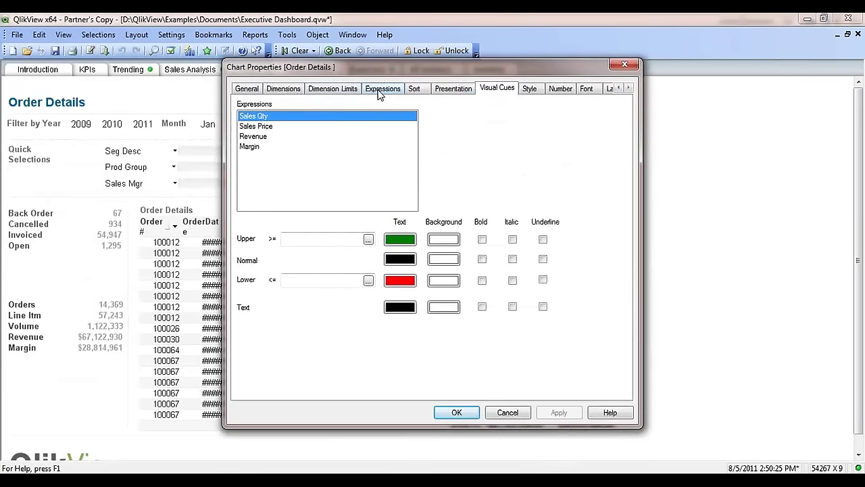
pyautogui.click(451, 89)
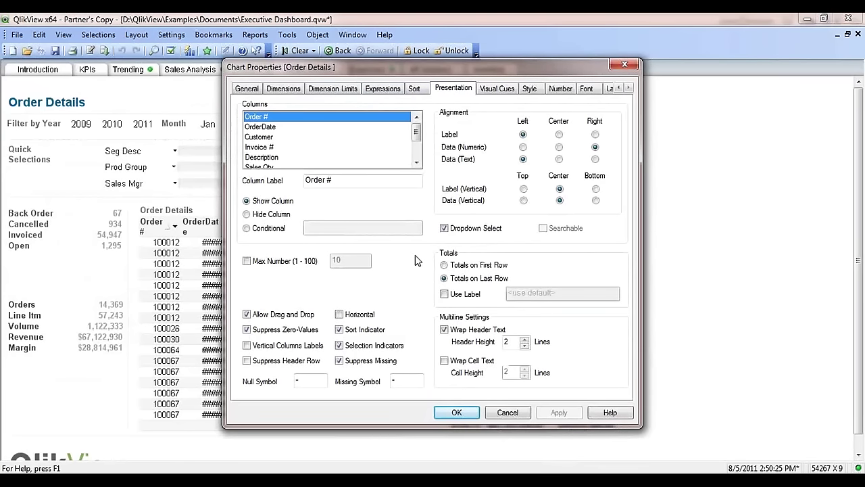
pyautogui.click(257, 91)
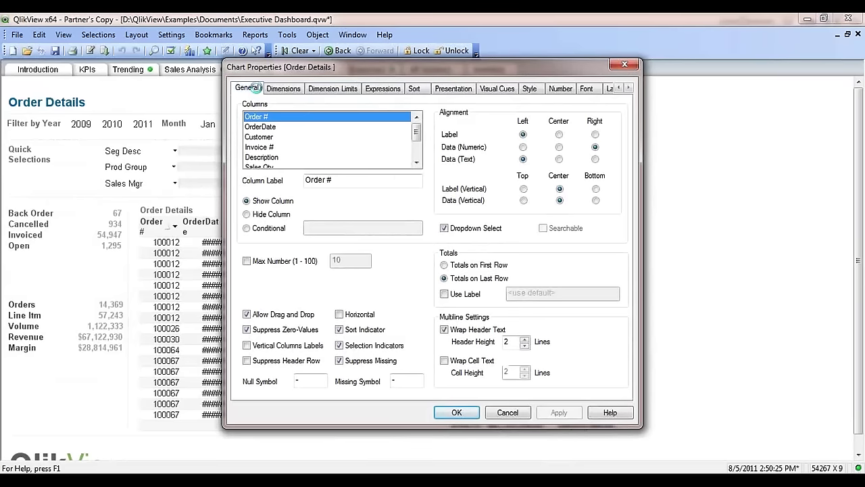
pyautogui.click(293, 93)
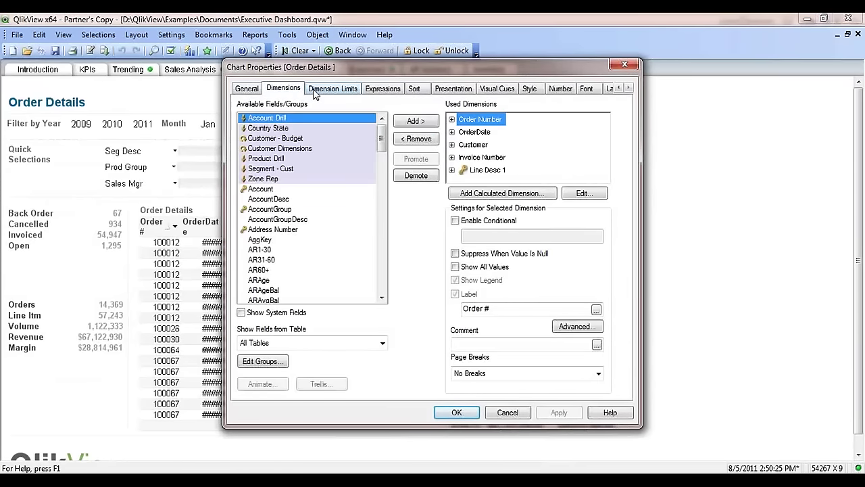
pyautogui.click(336, 88)
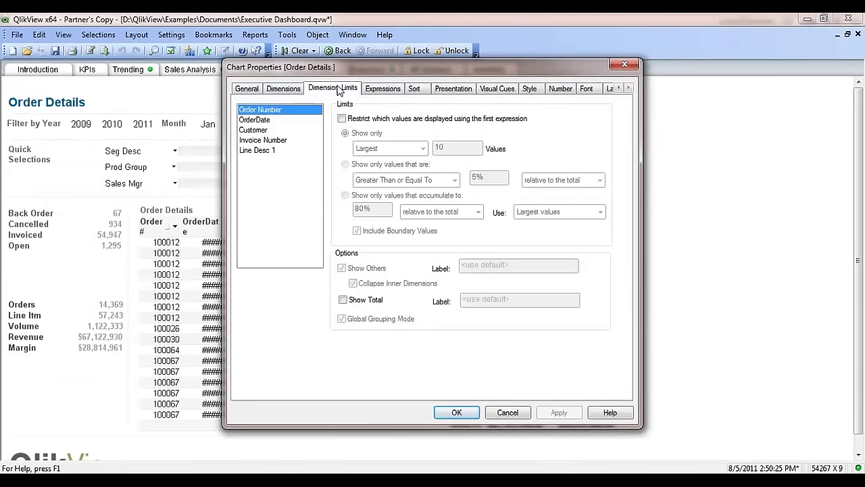
pyautogui.click(378, 89)
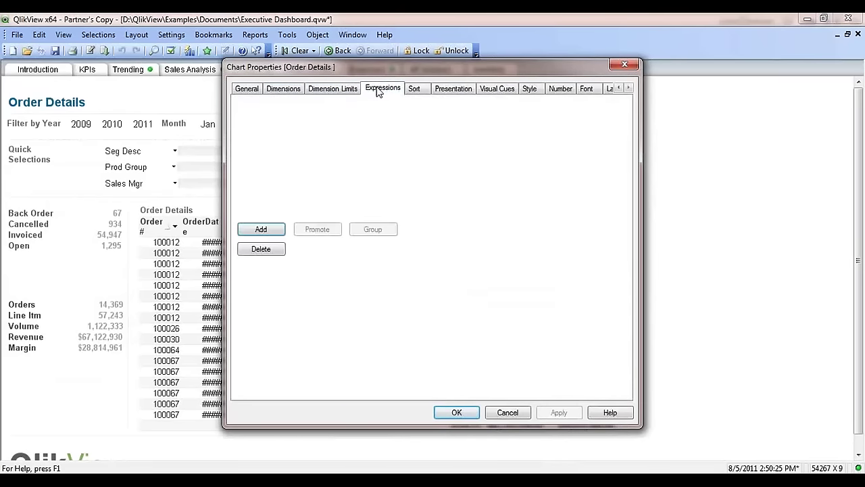
pyautogui.click(415, 88)
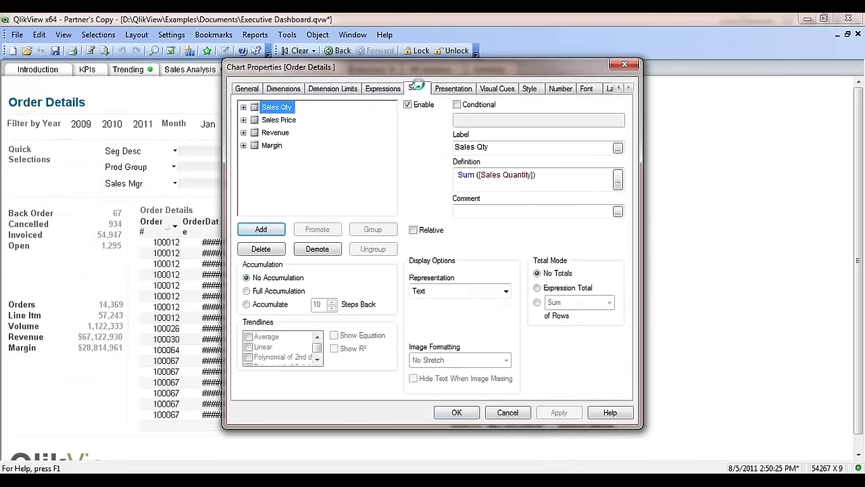
pyautogui.click(455, 90)
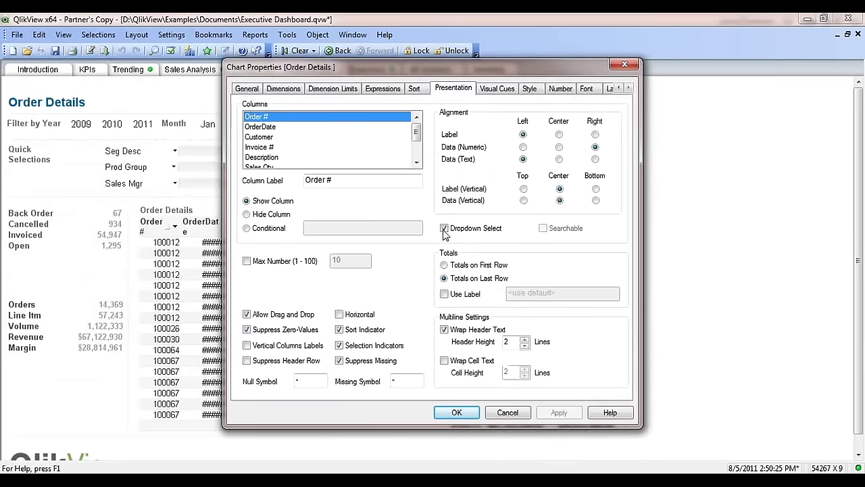
# Examine the Order Details table's visual cues, style, number format, font and layout properties
pyautogui.click(497, 89)
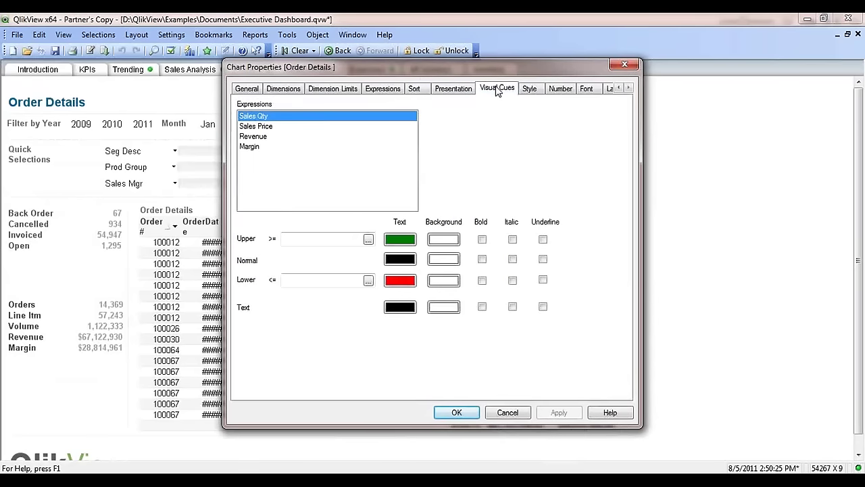
pyautogui.click(531, 93)
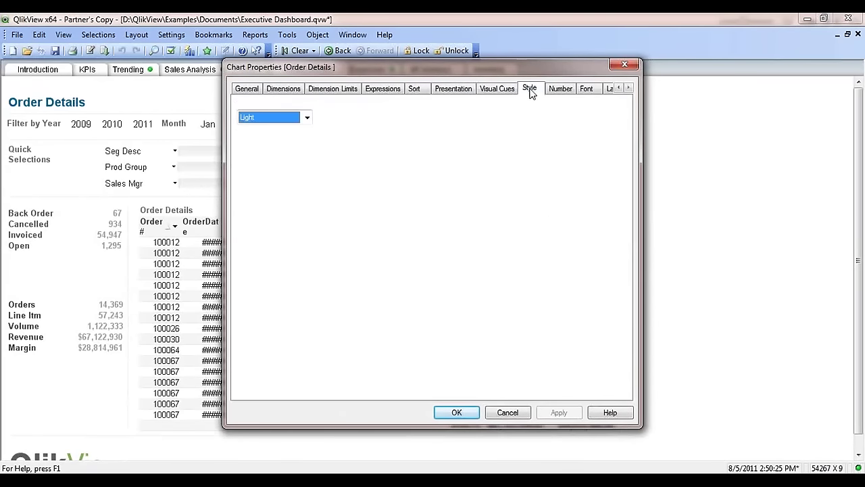
pyautogui.click(560, 92)
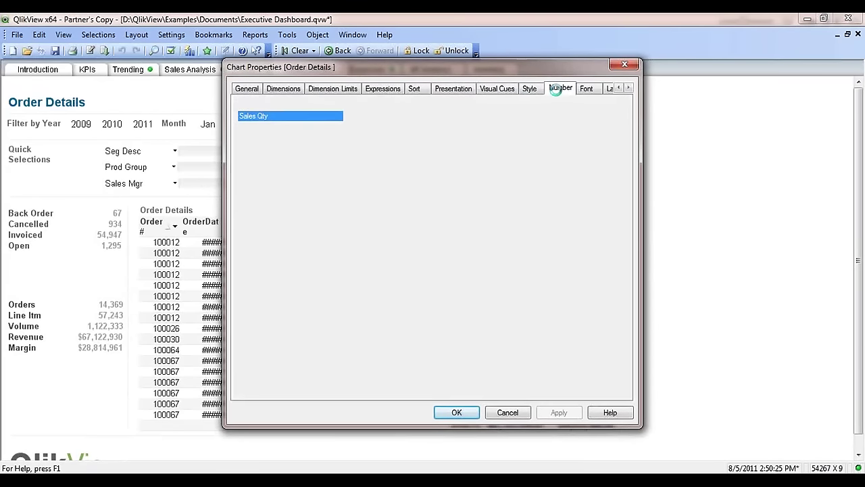
pyautogui.click(586, 94)
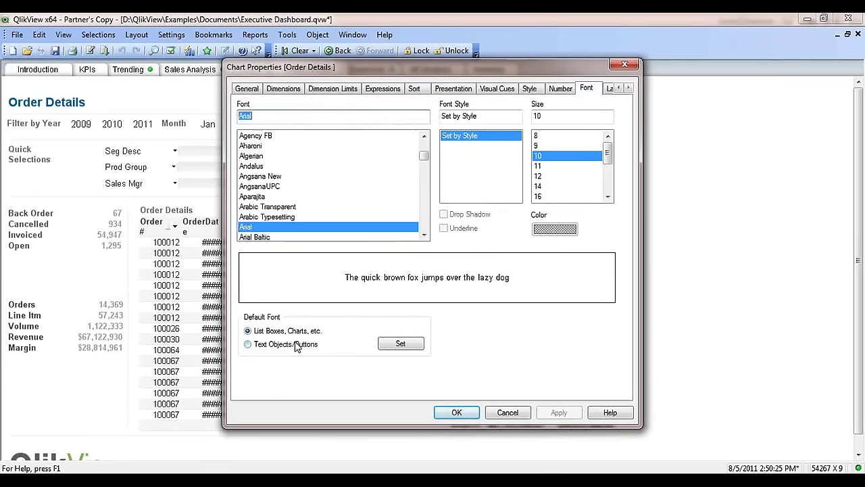
pyautogui.click(608, 90)
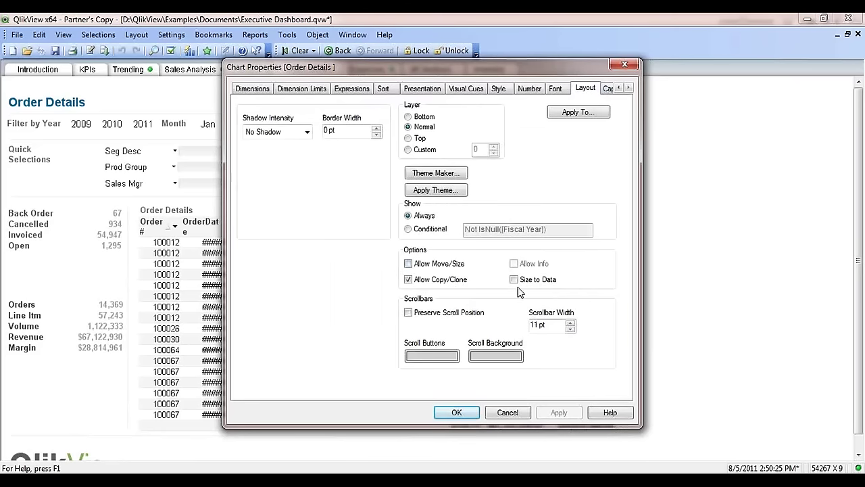
# Enable the Send to Excel caption icon for the Order Details table and apply the change
pyautogui.click(607, 89)
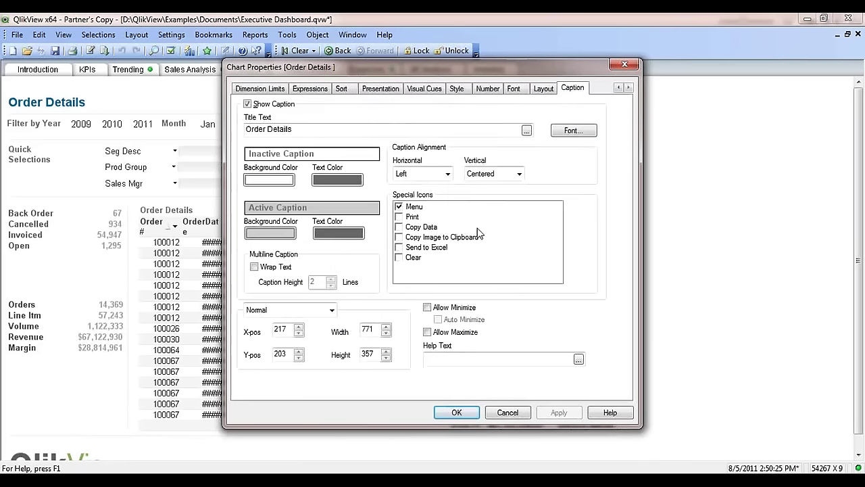
pyautogui.click(399, 249)
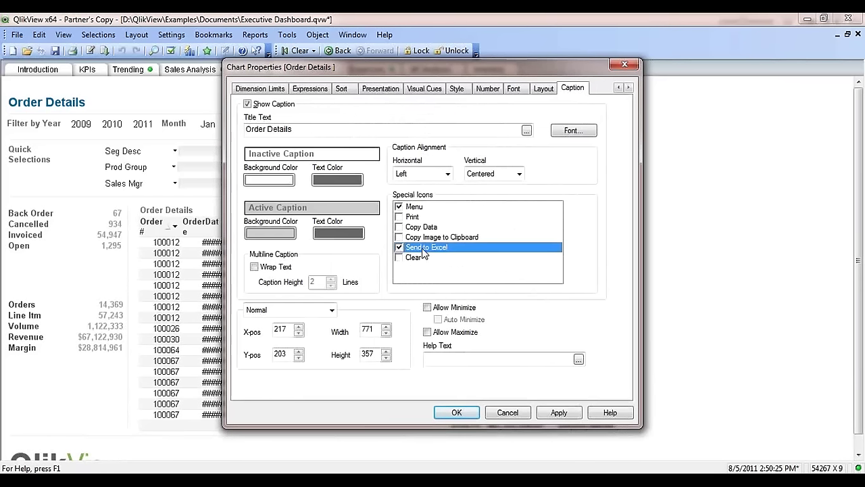
pyautogui.click(557, 414)
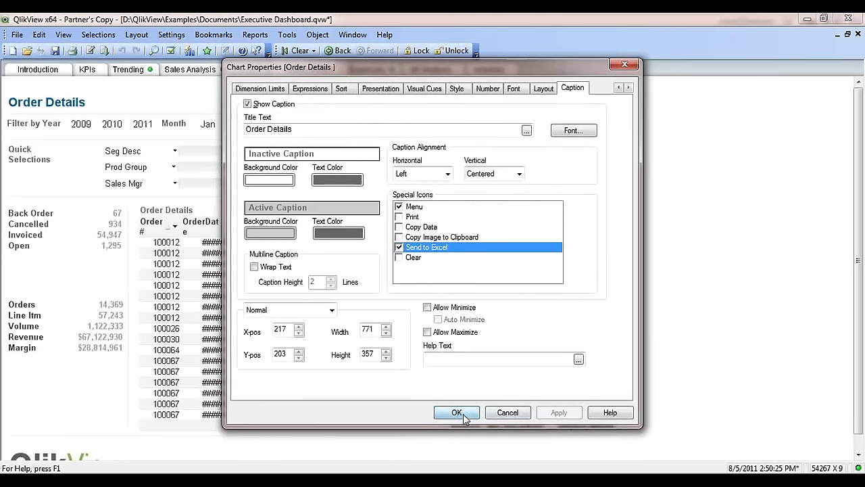
pyautogui.click(456, 412)
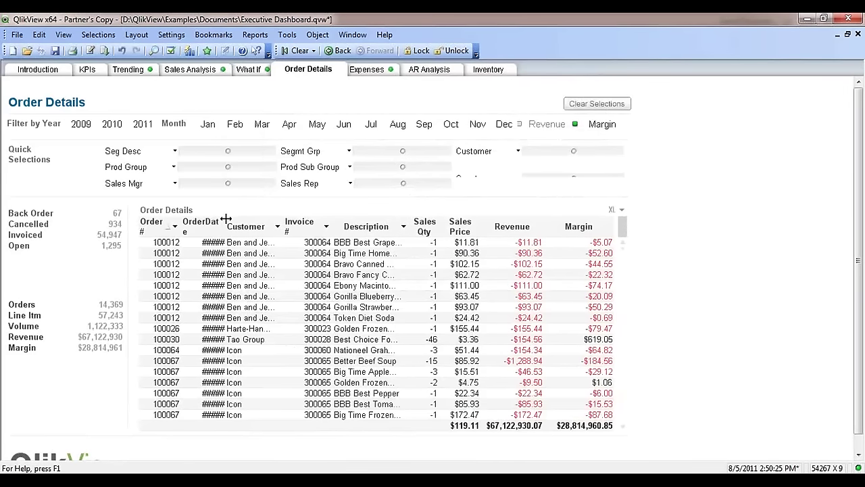
# Widen the OrderDate column of the Order Details table to fit full dates, and send the table to Excel
pyautogui.moveTo(225, 220); pyautogui.dragTo(257, 223)
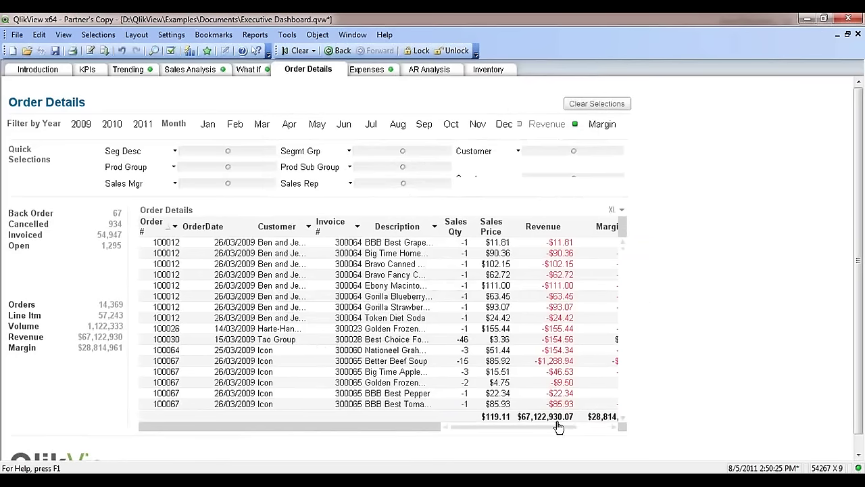
pyautogui.moveTo(485, 425); pyautogui.dragTo(581, 430)
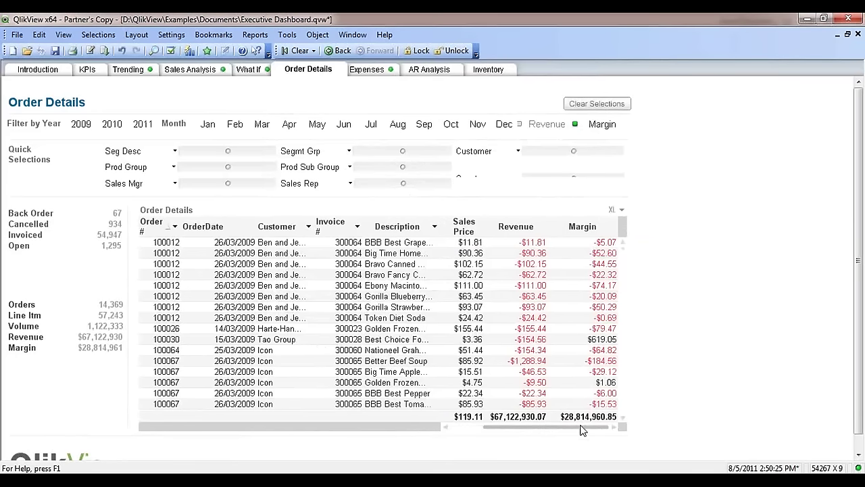
pyautogui.click(612, 210)
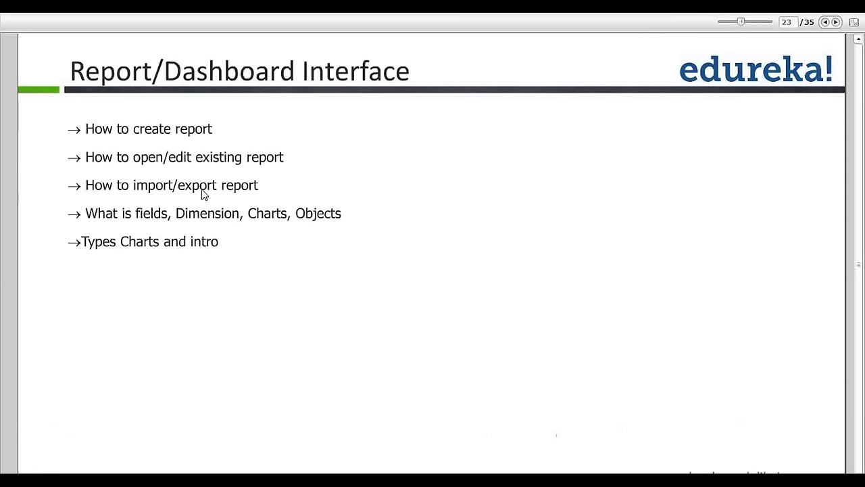
pyautogui.click(835, 27)
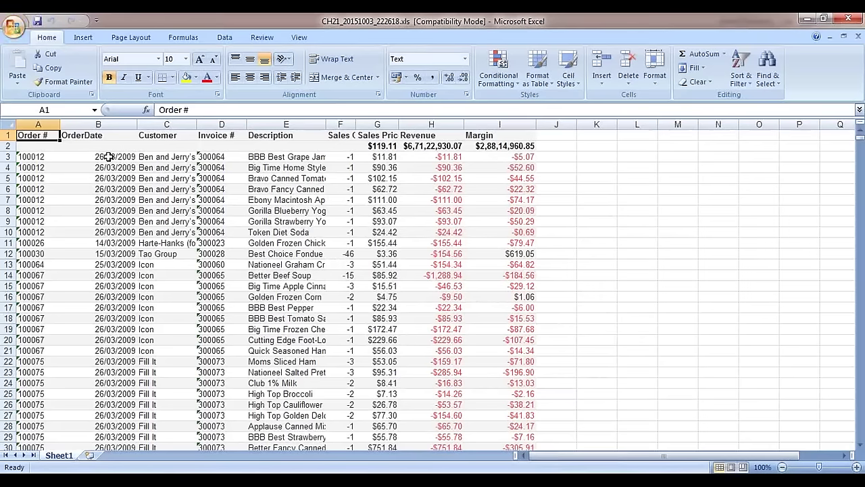
# Look through the exported order rows in Excel and fit the Customer column's width to its contents
pyautogui.scroll(-3, 109, 157)
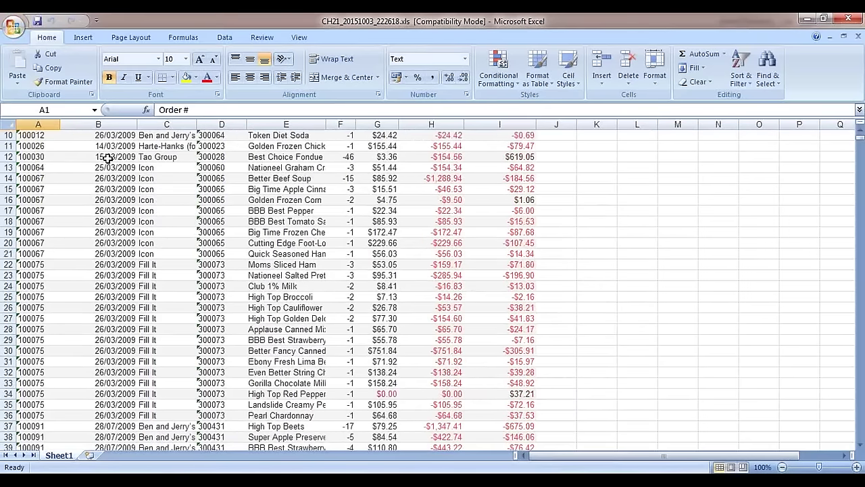
pyautogui.scroll(-20, 108, 157)
pyautogui.scroll(20, 481, 257)
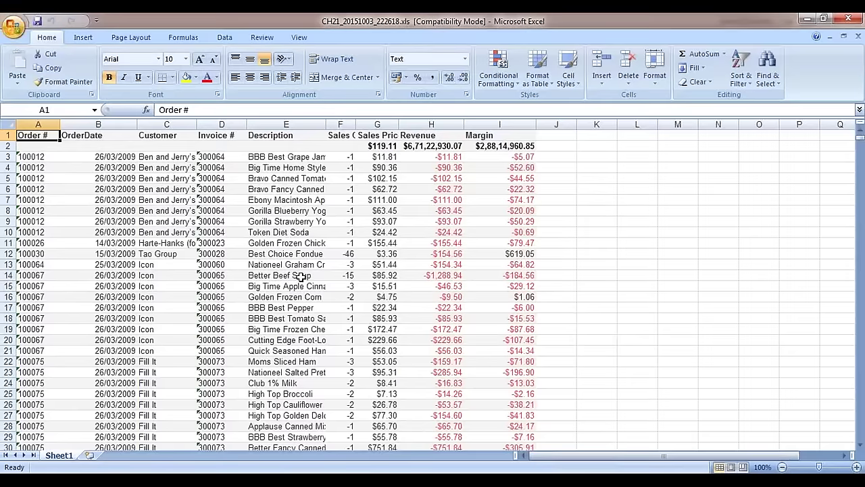
pyautogui.scroll(-2, 301, 277)
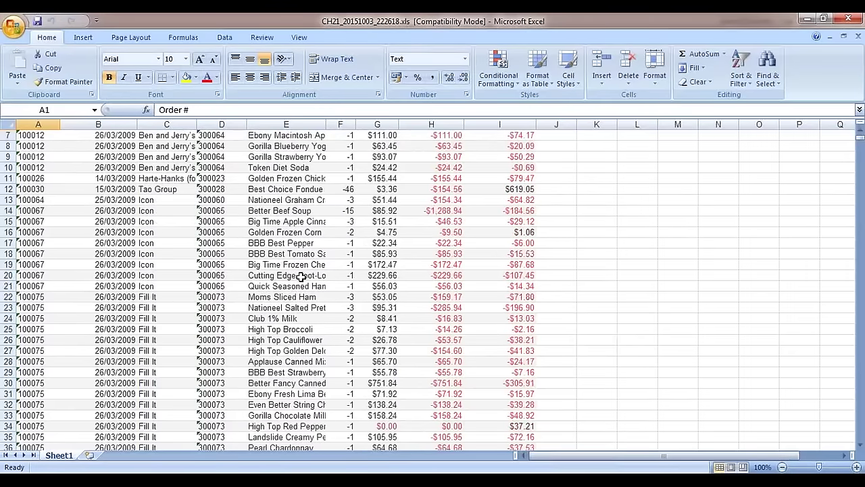
pyautogui.scroll(-20, 301, 277)
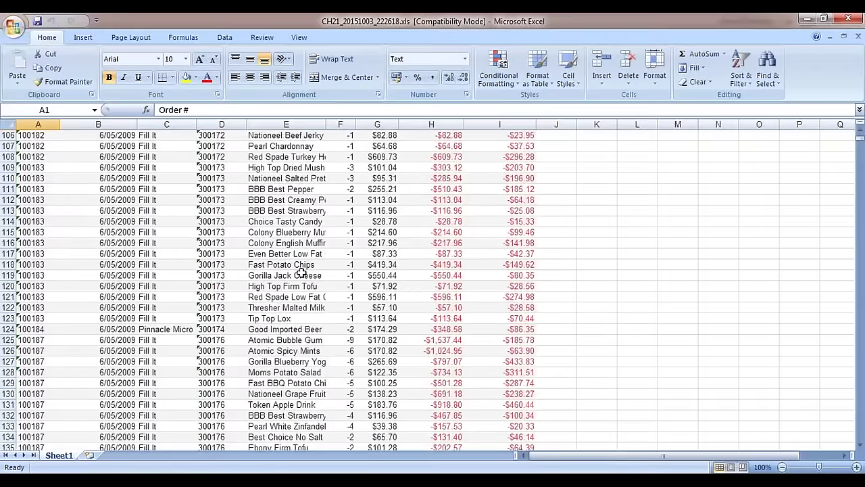
pyautogui.scroll(-20, 301, 272)
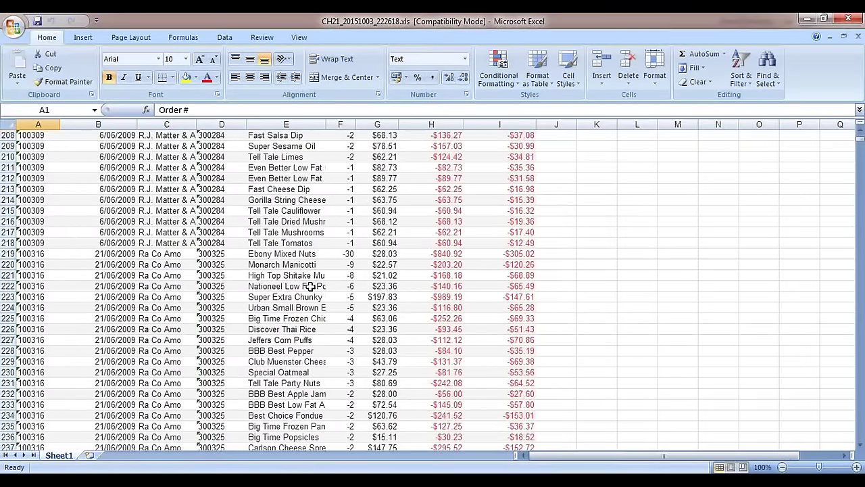
pyautogui.scroll(18, 308, 286)
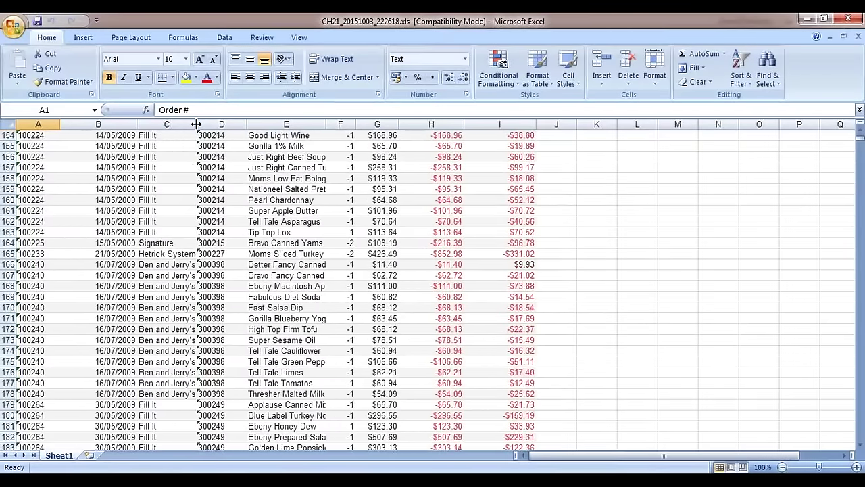
pyautogui.doubleClick(196, 124)
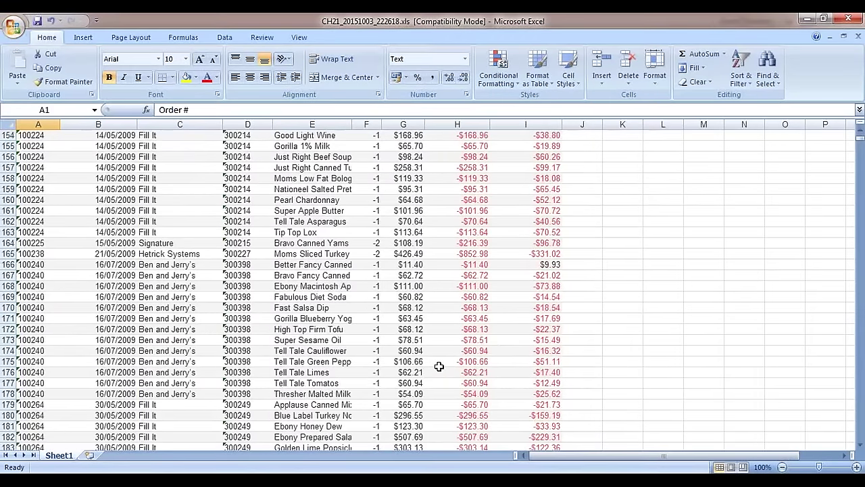
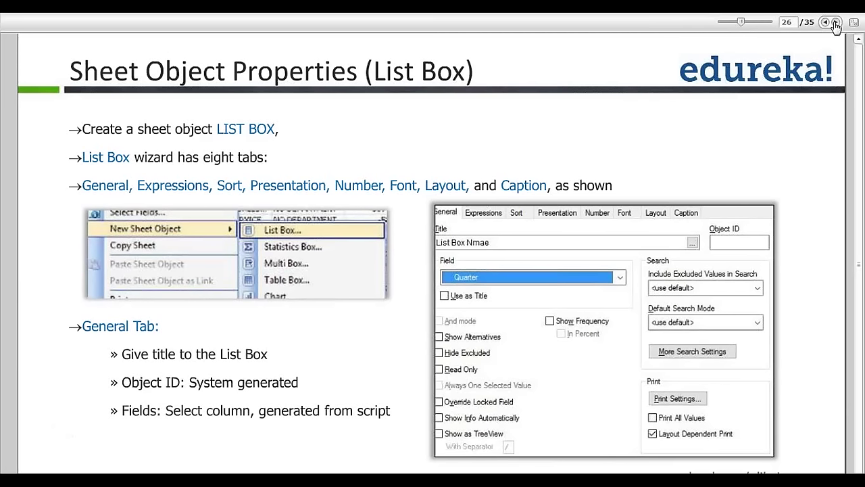
pyautogui.click(835, 24)
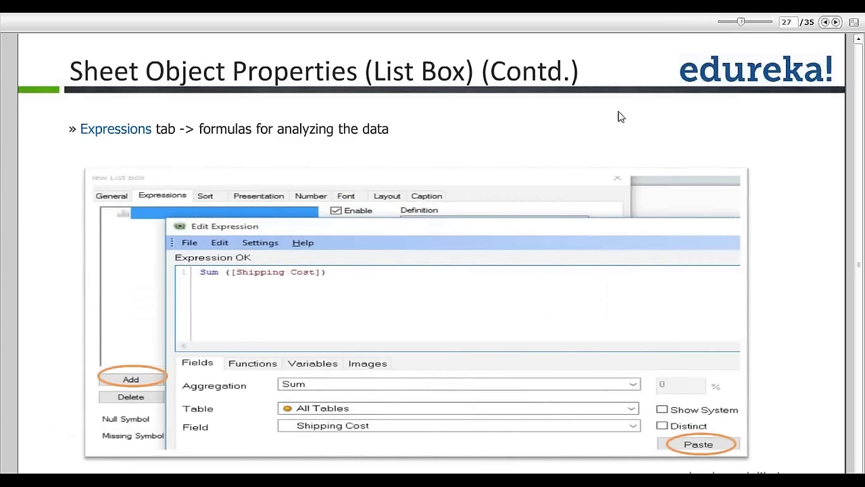
pyautogui.press('Right')
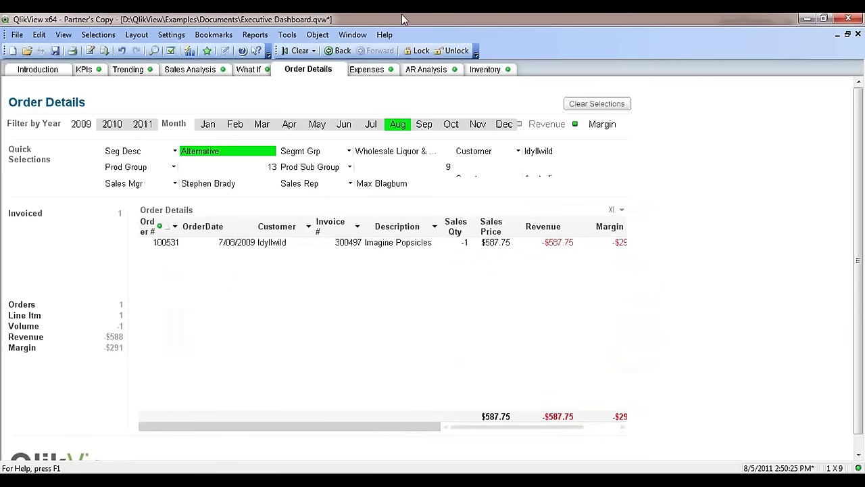
# Review the Order Details table's sort settings in QlikView, close its properties and clear all selections on the sheet
pyautogui.rightClick(309, 271)
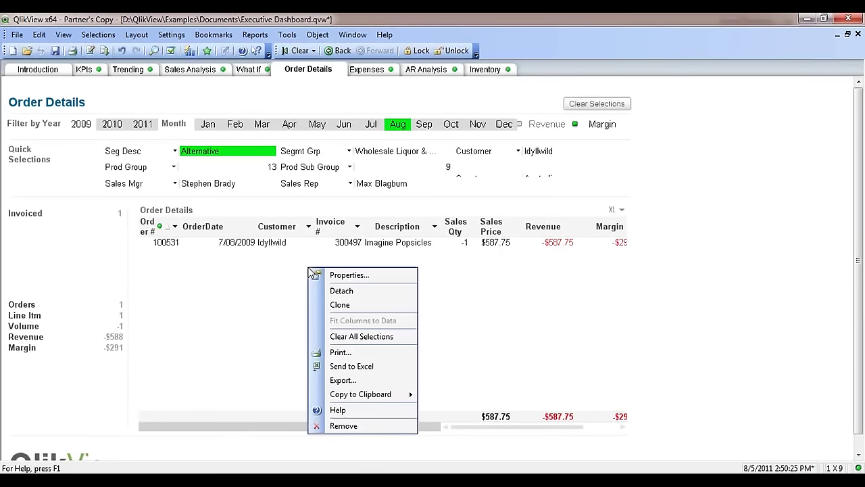
pyautogui.click(349, 275)
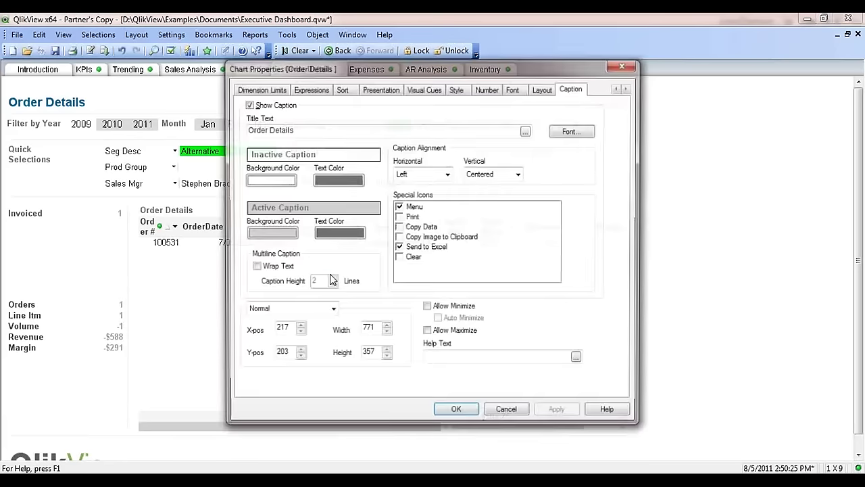
pyautogui.click(342, 88)
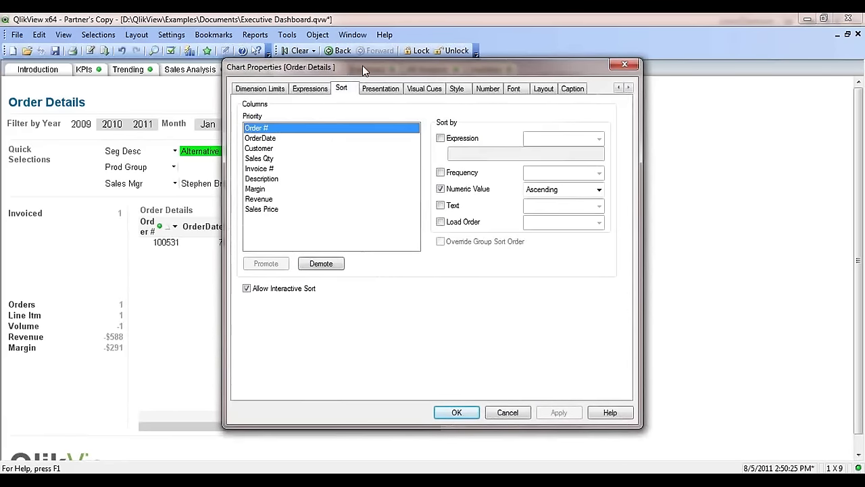
pyautogui.moveTo(363, 64); pyautogui.dragTo(558, 100)
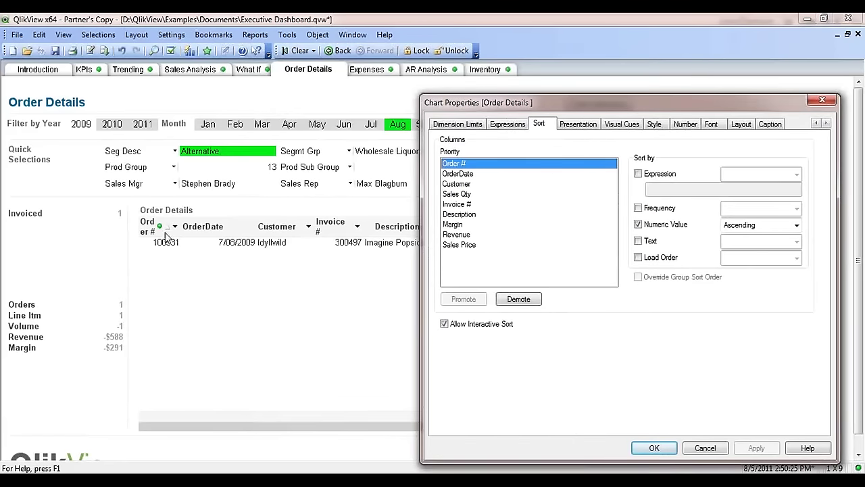
pyautogui.click(637, 224)
pyautogui.moveTo(555, 102); pyautogui.dragTo(588, 279)
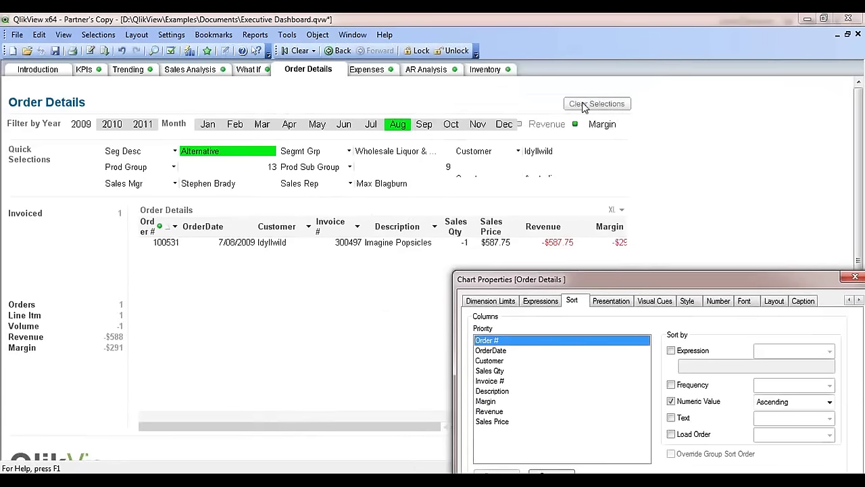
pyautogui.moveTo(676, 278); pyautogui.dragTo(529, 145)
pyautogui.press('Escape')
pyautogui.click(608, 108)
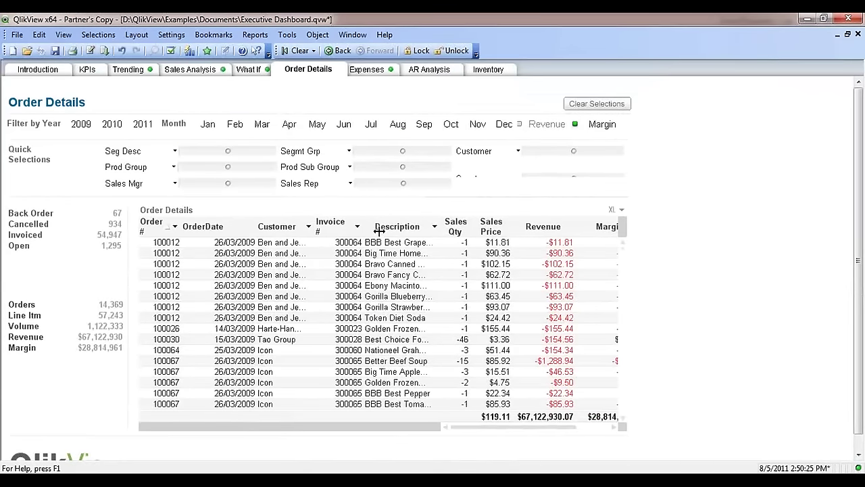
# Reopen the Order Details table's sort settings, try text sorting for Order #, view its direction options and turn text sorting off
pyautogui.rightClick(347, 234)
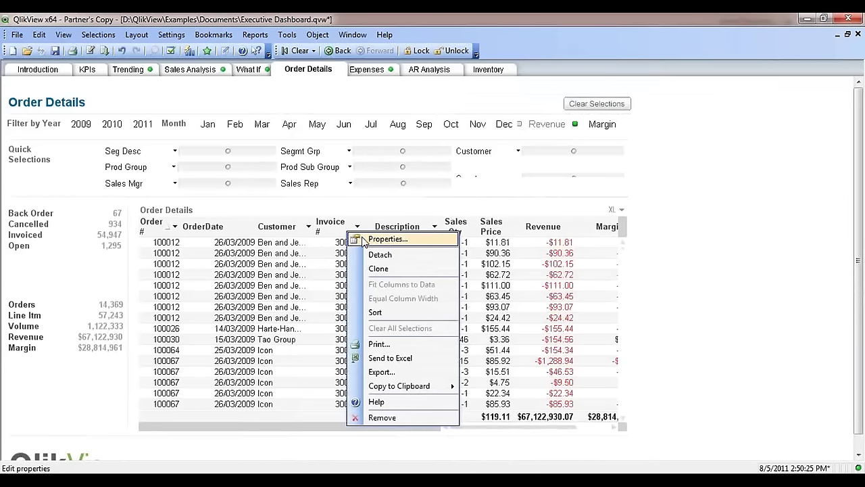
pyautogui.click(363, 241)
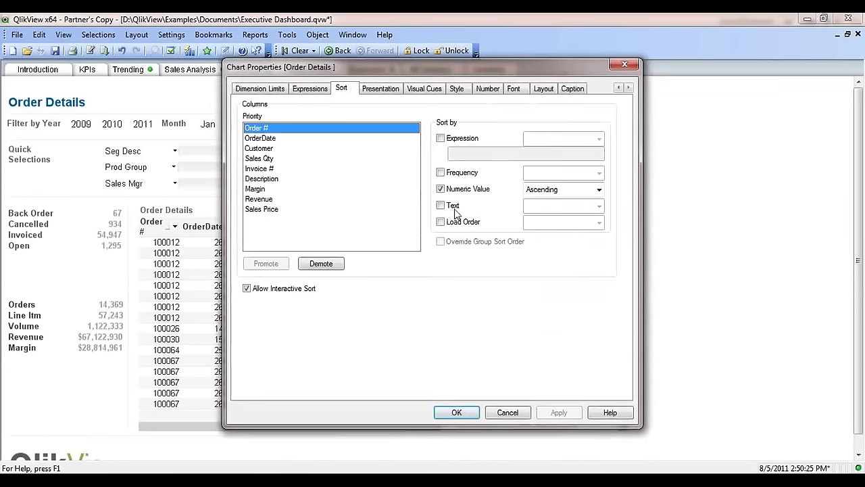
pyautogui.click(440, 206)
pyautogui.click(598, 208)
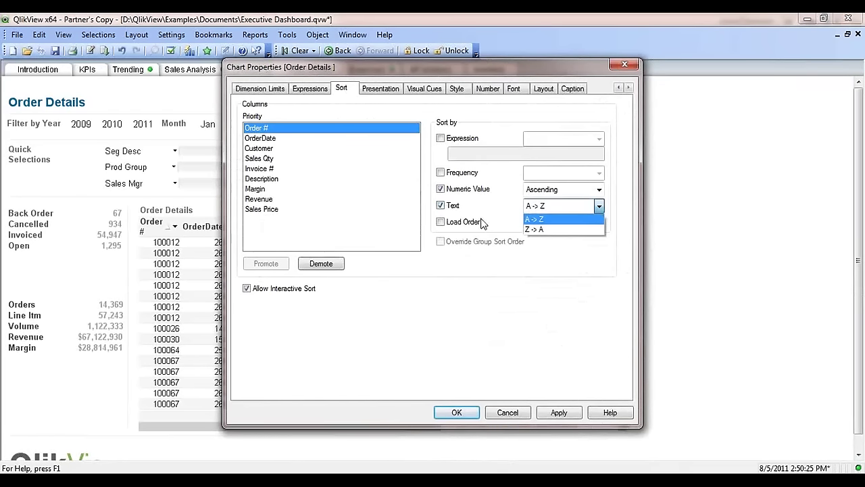
pyautogui.click(449, 225)
pyautogui.click(440, 206)
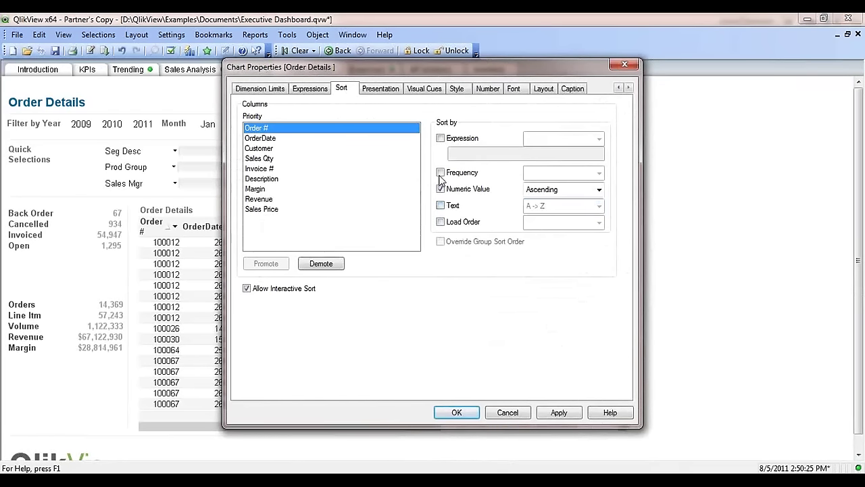
# Enable sorting by frequency in descending order for the Order # column
pyautogui.click(440, 174)
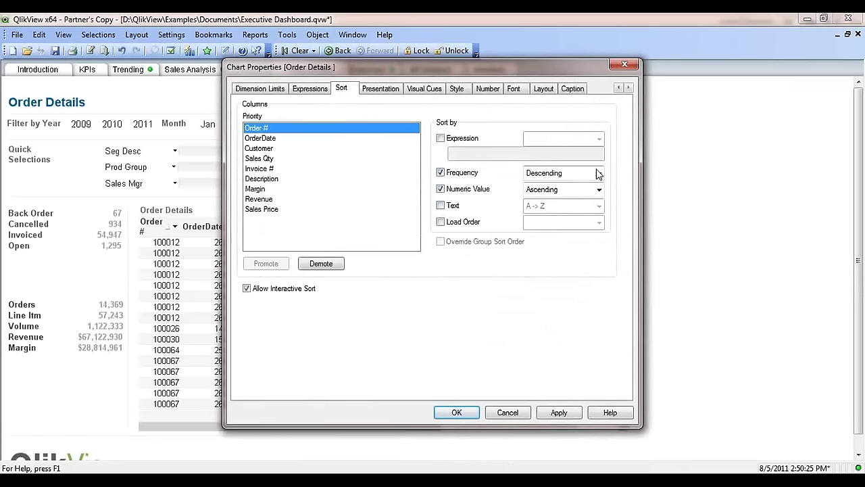
pyautogui.click(599, 173)
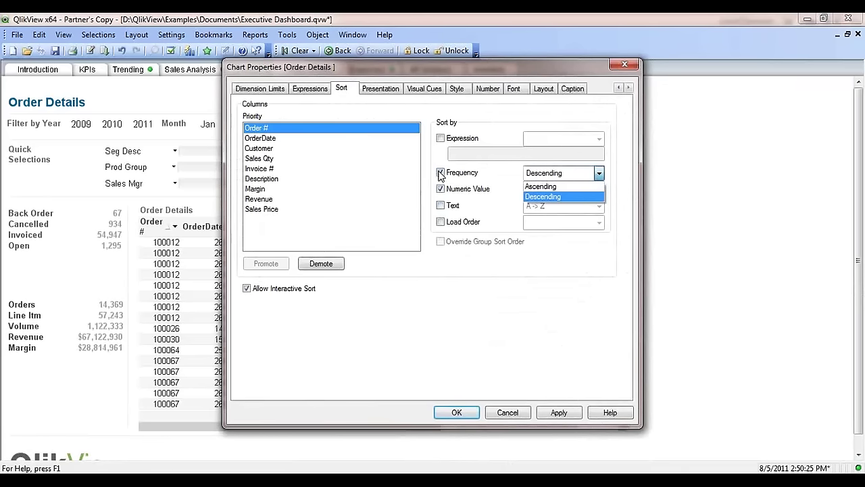
pyautogui.click(440, 175)
# Try sorting Order # by expression, cancel it, and demote Order # one place in the sort priority before promoting it back
pyautogui.click(441, 139)
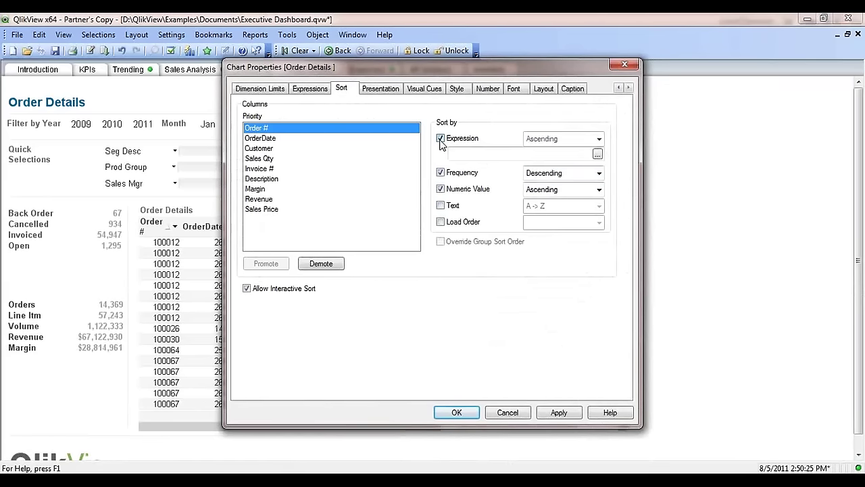
pyautogui.click(595, 155)
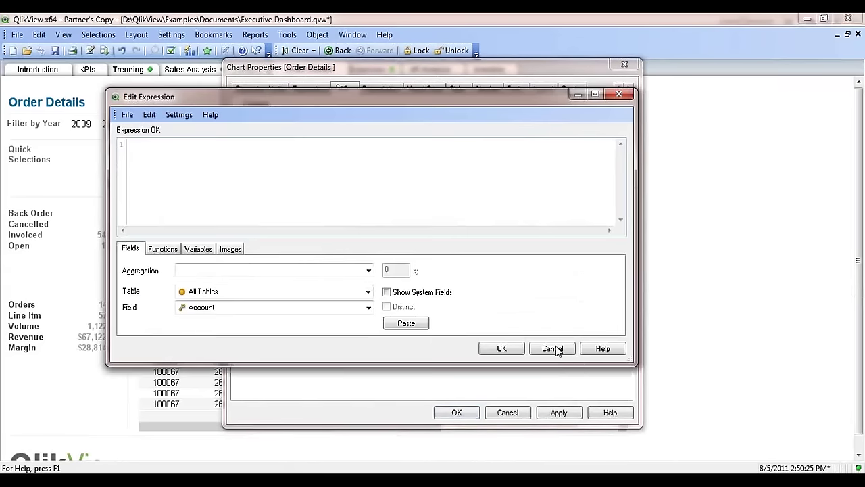
pyautogui.click(554, 349)
pyautogui.click(441, 139)
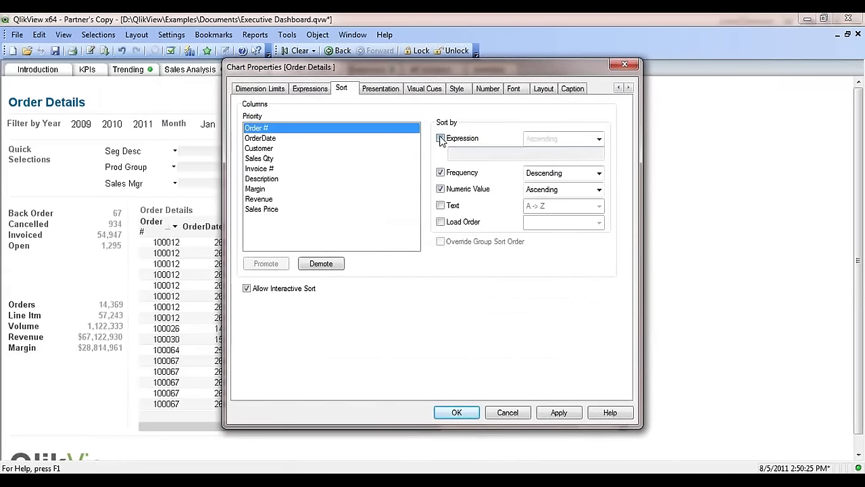
pyautogui.click(327, 267)
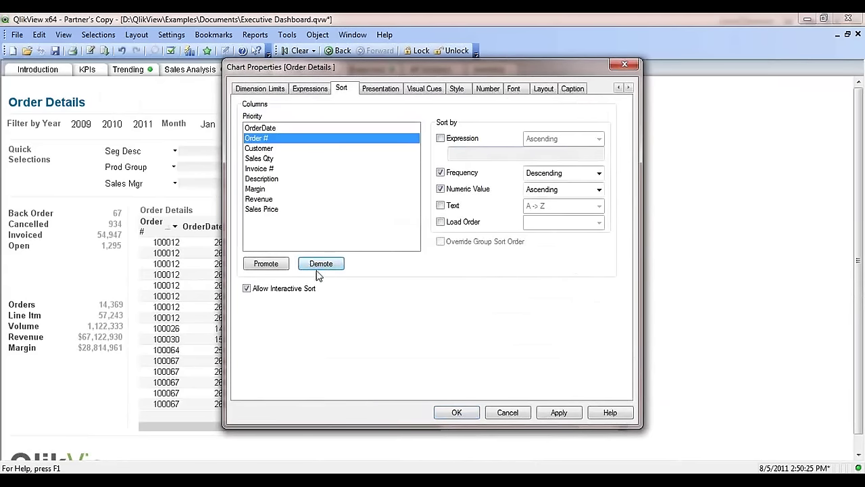
pyautogui.click(281, 264)
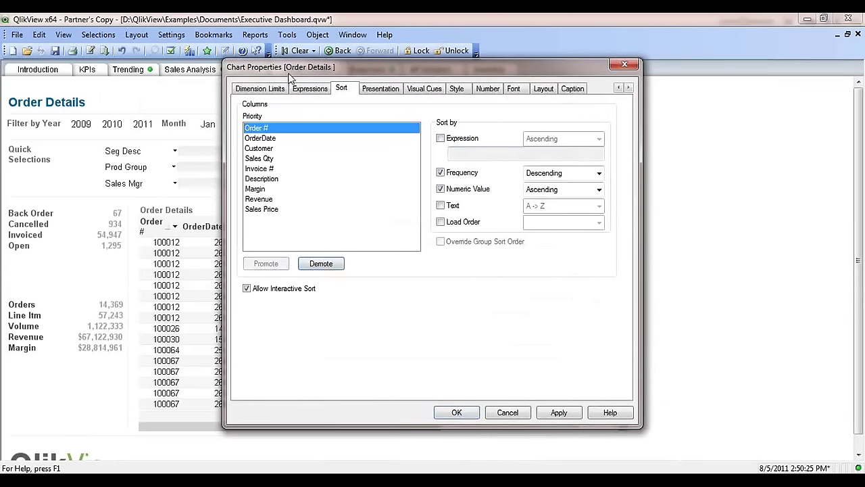
# Examine the table's presentation and visual cue settings, including the expression editor for the Sales Qty upper limit
pyautogui.click(373, 93)
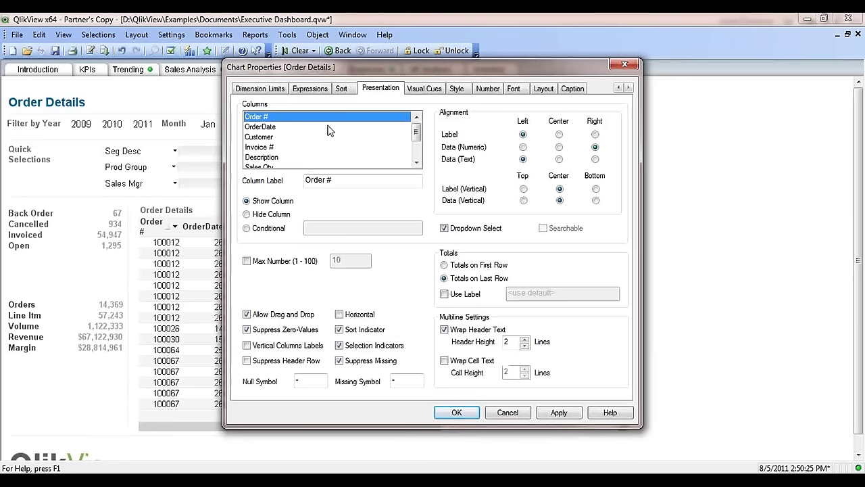
pyautogui.click(422, 88)
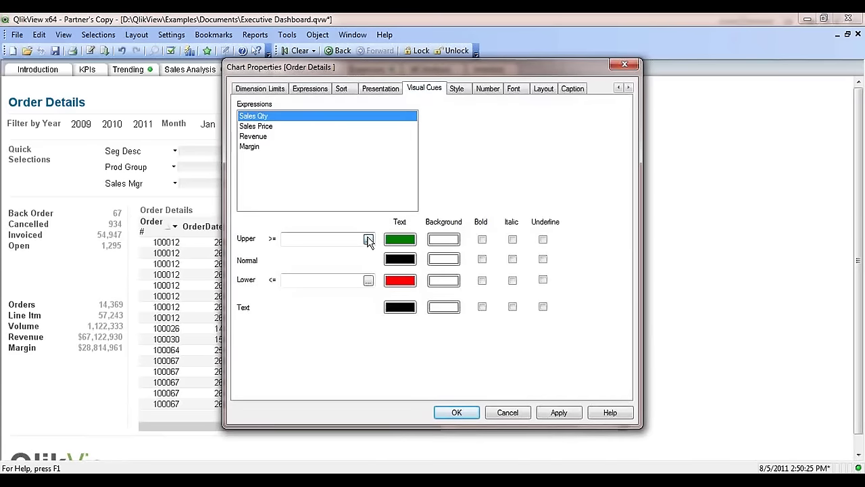
pyautogui.click(369, 240)
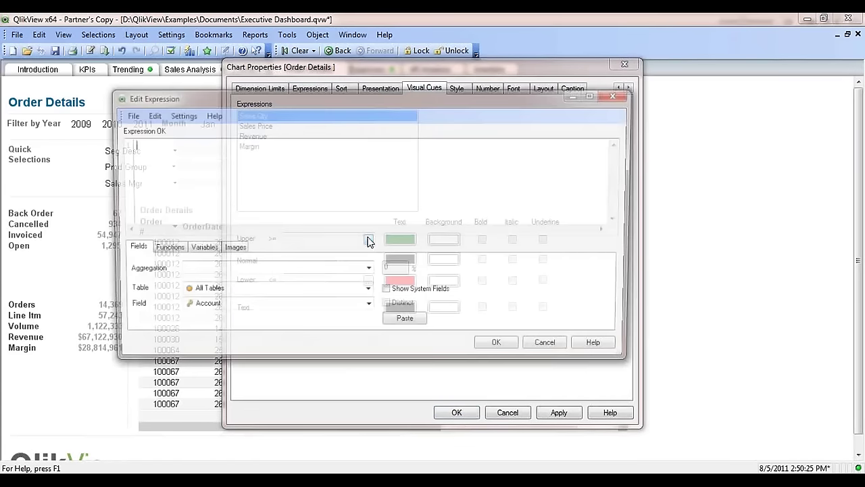
pyautogui.click(500, 349)
pyautogui.click(307, 240)
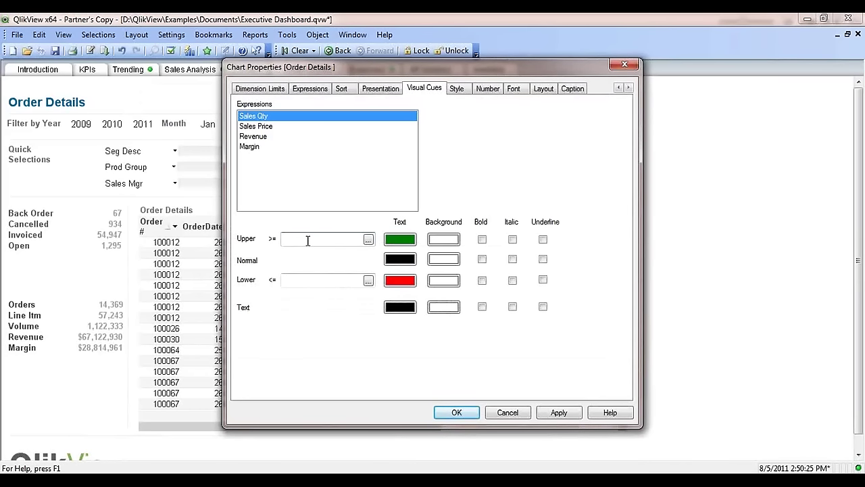
# Examine the fixed and calculated color options for the Sales Qty upper-limit text, including custom colors and the expression editor, then cancel
pyautogui.click(405, 238)
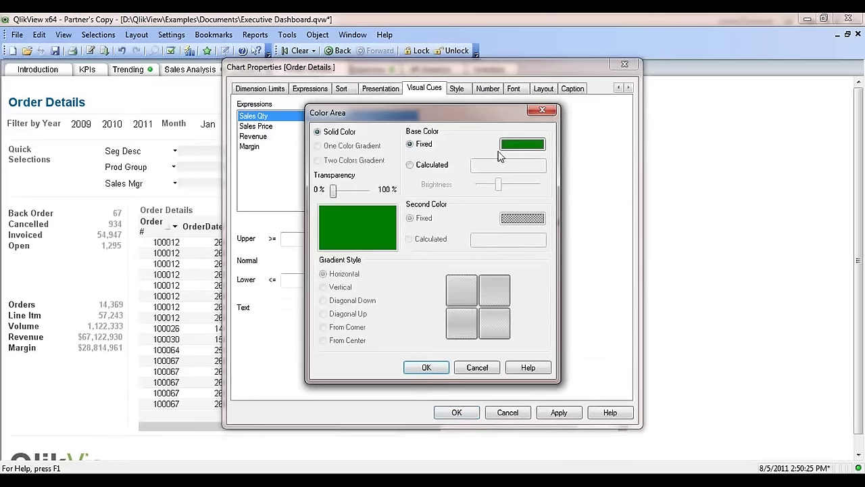
pyautogui.click(511, 149)
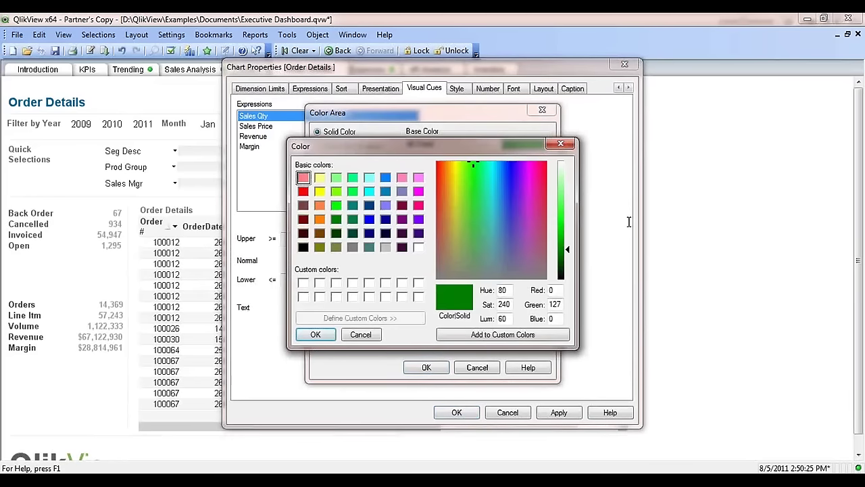
pyautogui.click(520, 333)
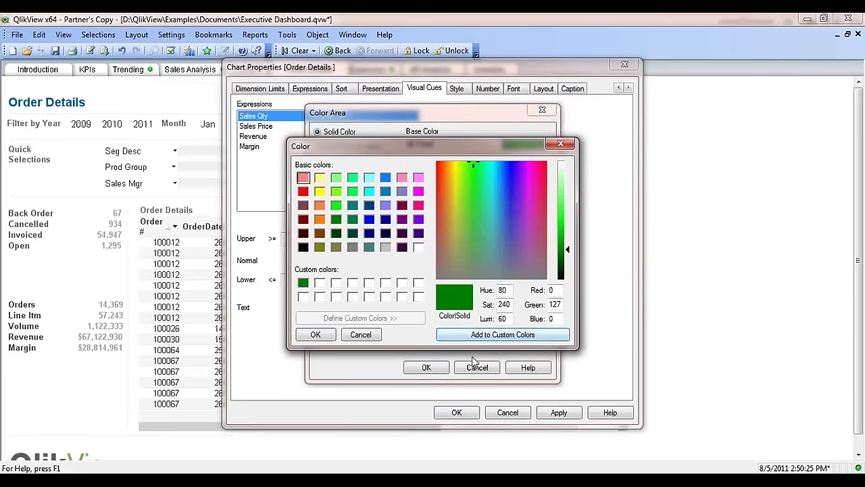
pyautogui.click(560, 144)
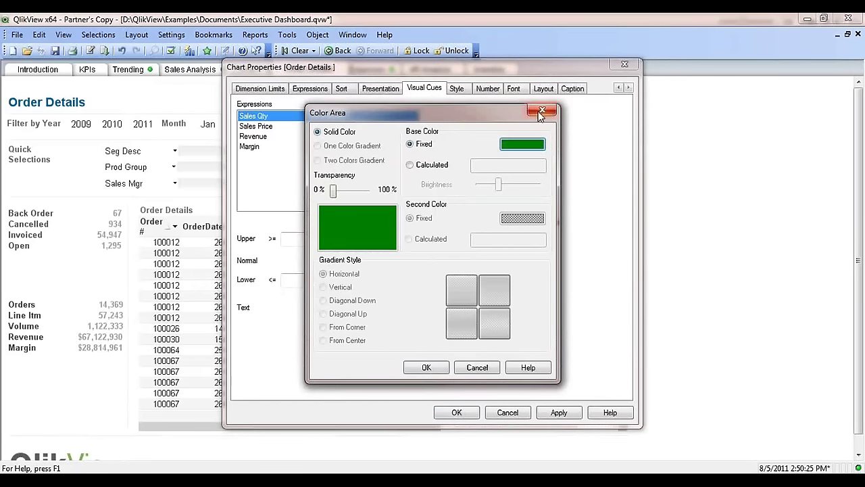
pyautogui.click(450, 167)
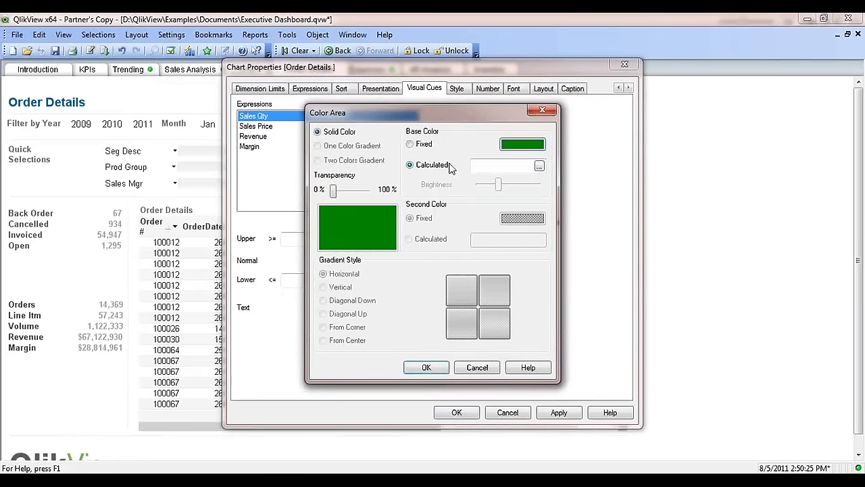
pyautogui.click(539, 166)
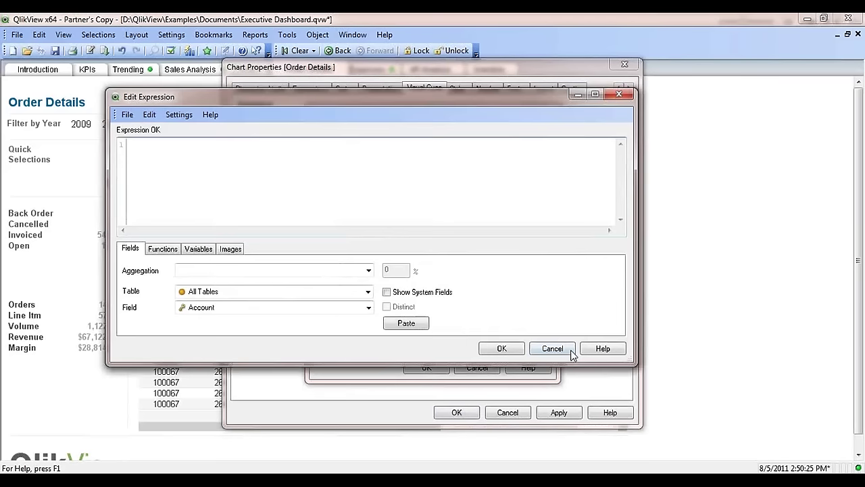
pyautogui.click(552, 348)
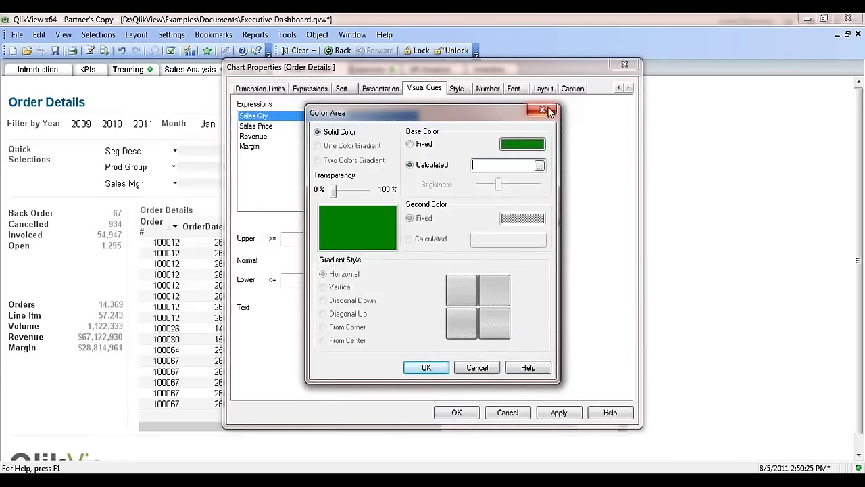
pyautogui.click(494, 382)
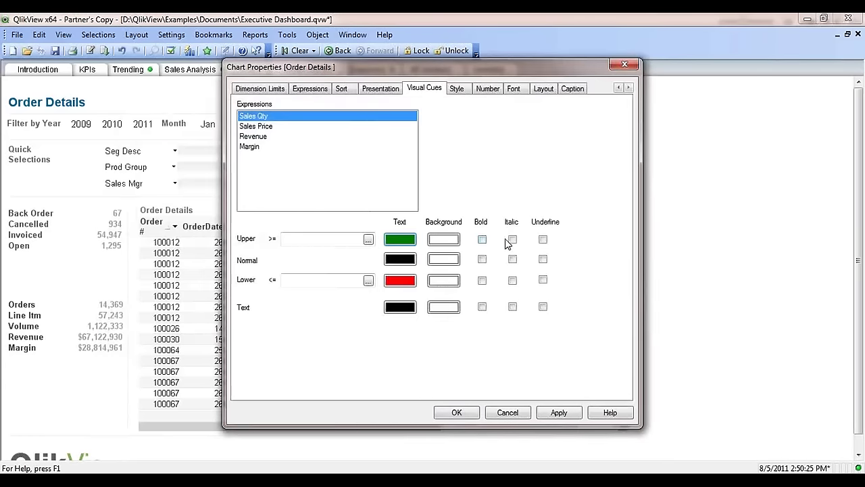
# Check the base color options for the Sales Qty upper-limit background and cancel without changing them
pyautogui.click(452, 240)
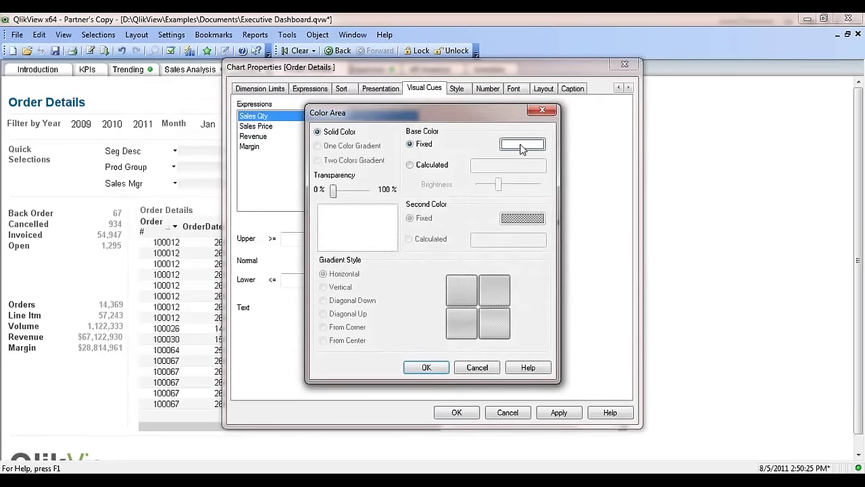
pyautogui.click(522, 145)
pyautogui.press('Escape')
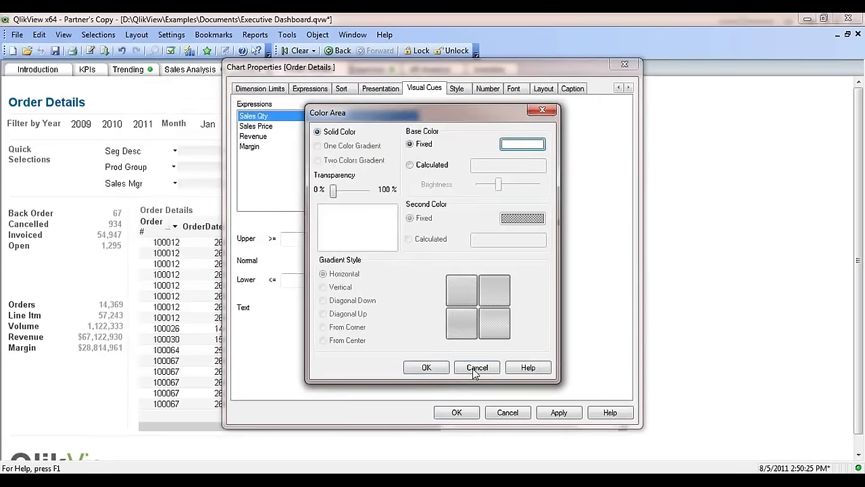
pyautogui.click(475, 369)
# Slightly increase the cell background color transparency in the Order Details table's style settings
pyautogui.click(463, 90)
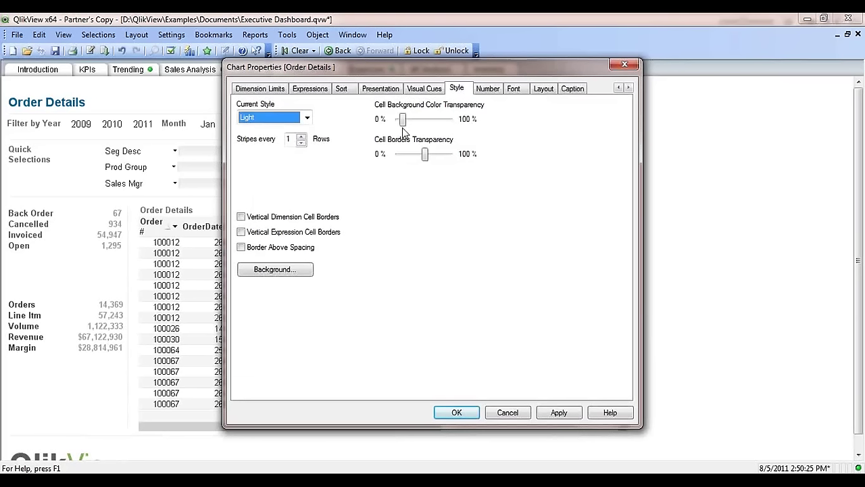
pyautogui.moveTo(404, 121)
pyautogui.mouseDown()
pyautogui.moveTo(421, 123)
pyautogui.moveTo(407, 124)
pyautogui.mouseUp()
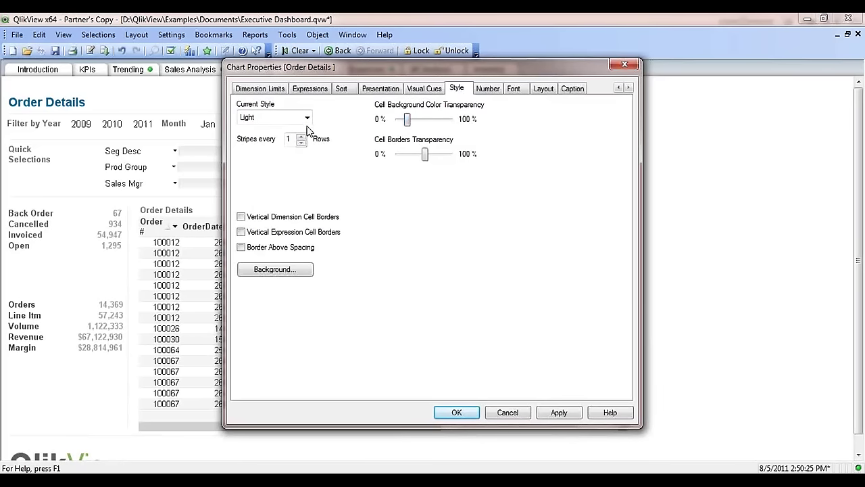
# Set the Sales Qty number format to fixed with 0 decimals and review its decimal and thousand separators
pyautogui.click(483, 90)
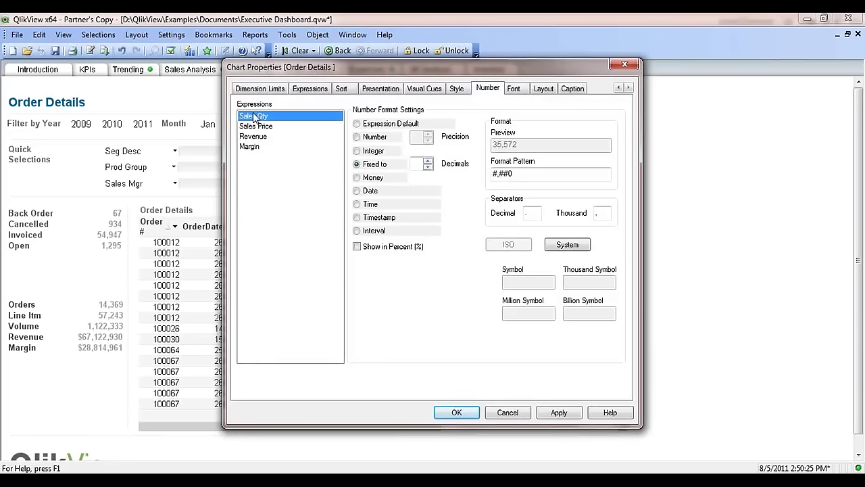
pyautogui.click(428, 161)
pyautogui.click(428, 167)
pyautogui.click(535, 214)
pyautogui.click(604, 213)
pyautogui.click(528, 214)
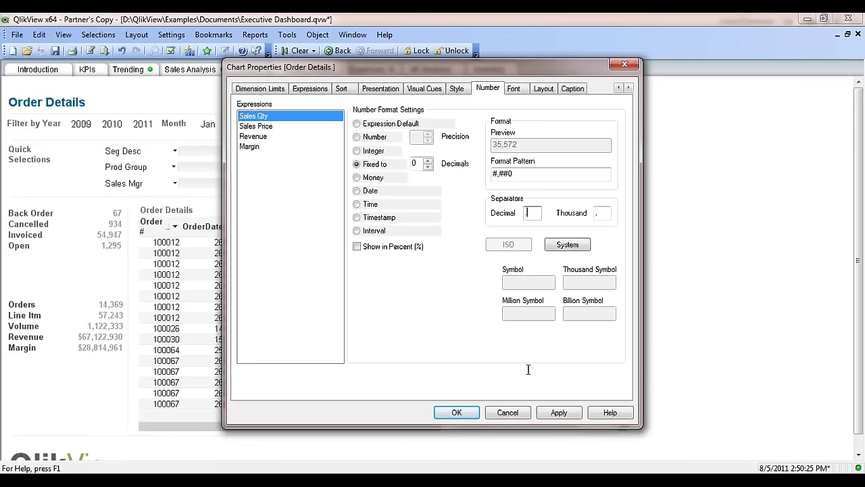
# Review the font settings, enable Allow Move/Size for the Order Details table, and apply the chart property changes
pyautogui.click(514, 88)
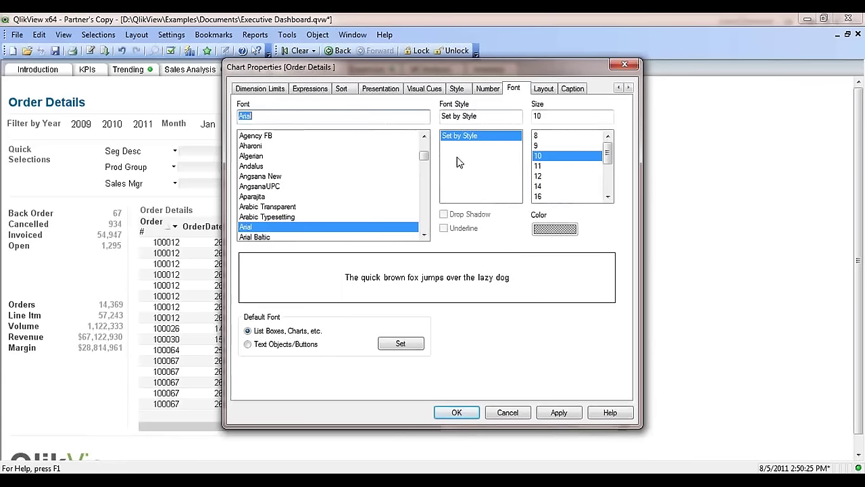
pyautogui.click(542, 89)
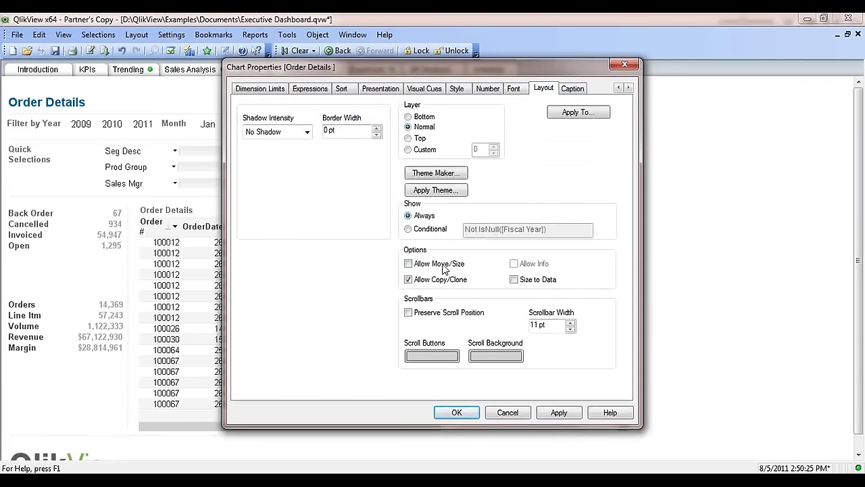
pyautogui.click(188, 223)
pyautogui.click(408, 264)
pyautogui.click(546, 413)
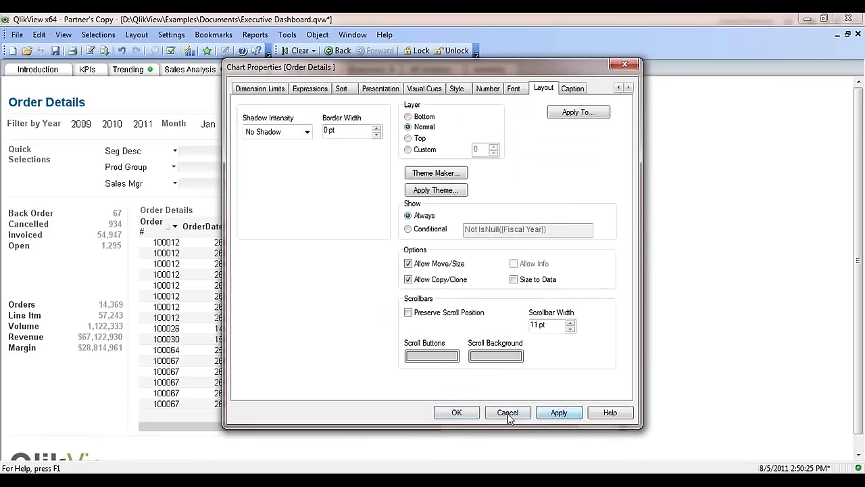
pyautogui.click(454, 413)
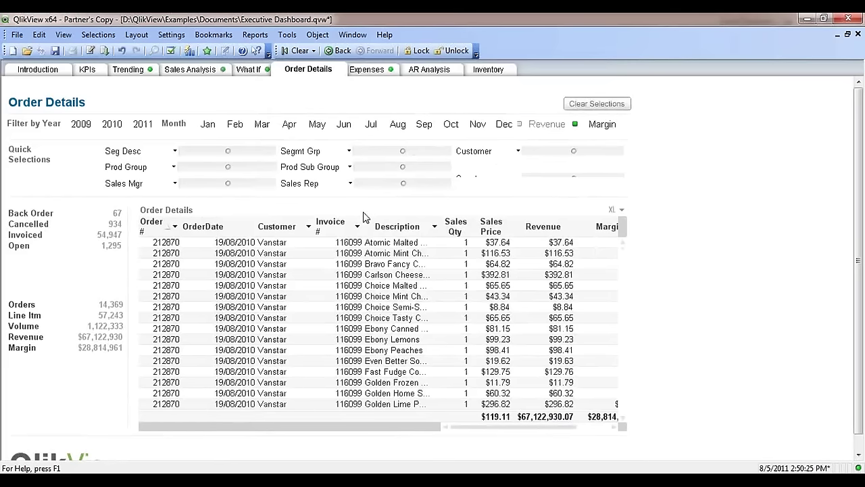
# Clone the Order Details table and move the clone's OrderDate column to directly after Revenue
pyautogui.rightClick(363, 211)
pyautogui.click(409, 272)
pyautogui.rightClick(705, 214)
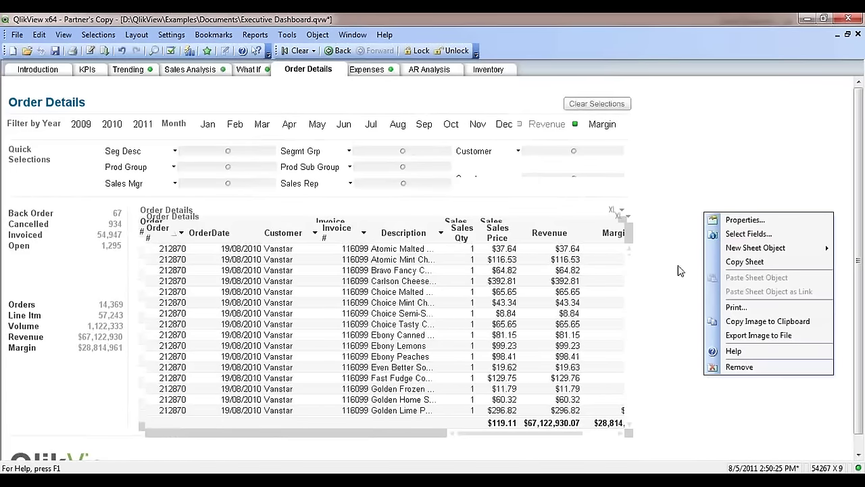
pyautogui.click(588, 231)
pyautogui.moveTo(243, 232)
pyautogui.mouseDown()
pyautogui.moveTo(291, 251)
pyautogui.moveTo(610, 292)
pyautogui.mouseUp()
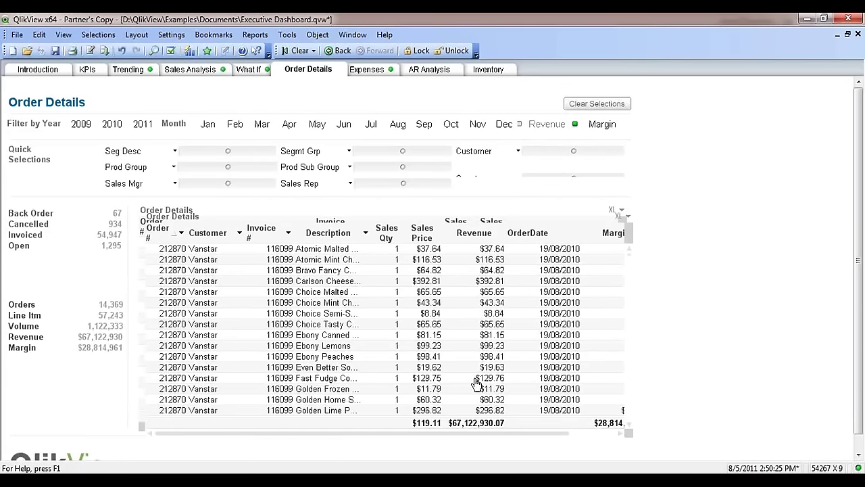
# Copy the full cloned Order Details table to the clipboard
pyautogui.rightClick(569, 226)
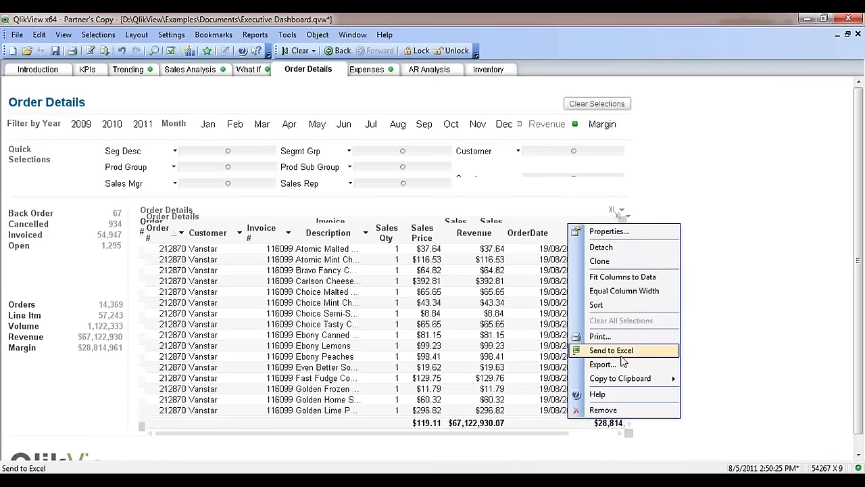
pyautogui.moveTo(629, 386)
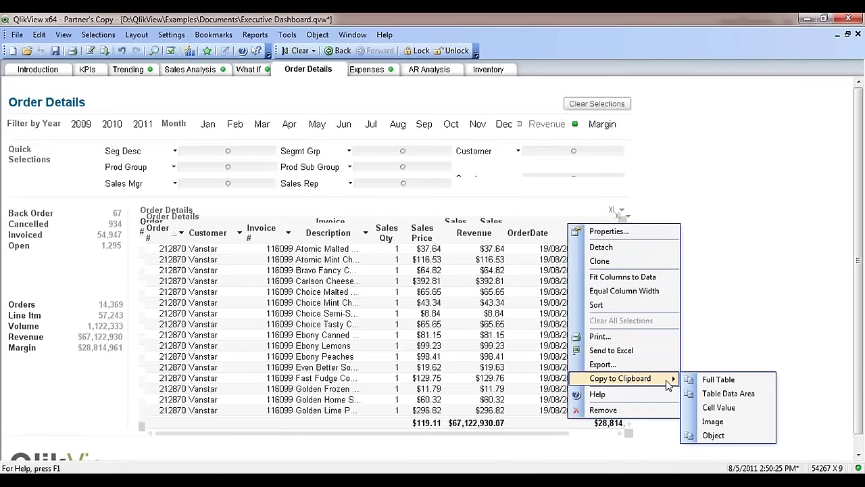
pyautogui.click(710, 380)
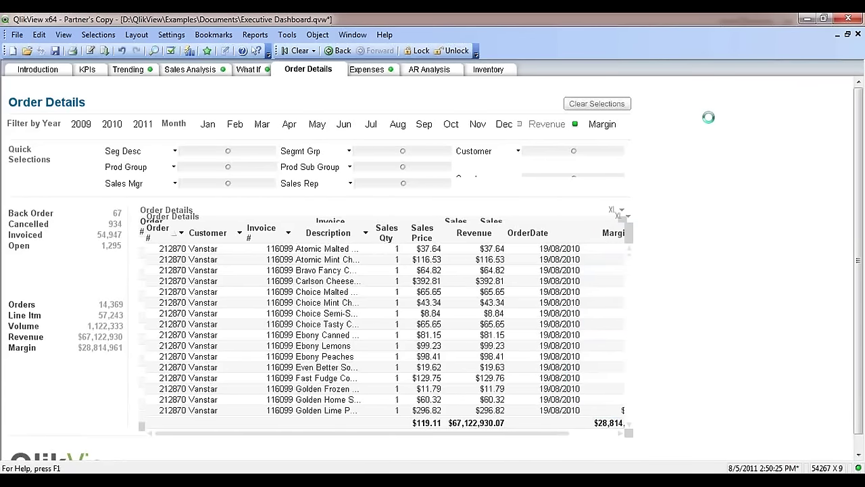